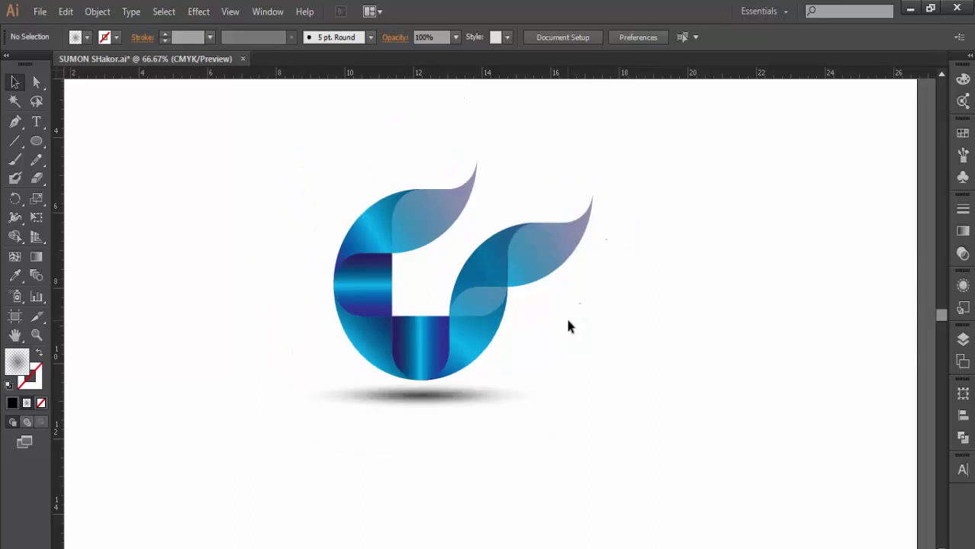
# Step: Zoom and pan around the finished gradient logo and its grey shadow, then return to 100%
pyautogui.moveTo(555, 359)
pyautogui.mouseDown()
pyautogui.moveTo(490, 380)
pyautogui.moveTo(599, 373)
pyautogui.mouseUp()
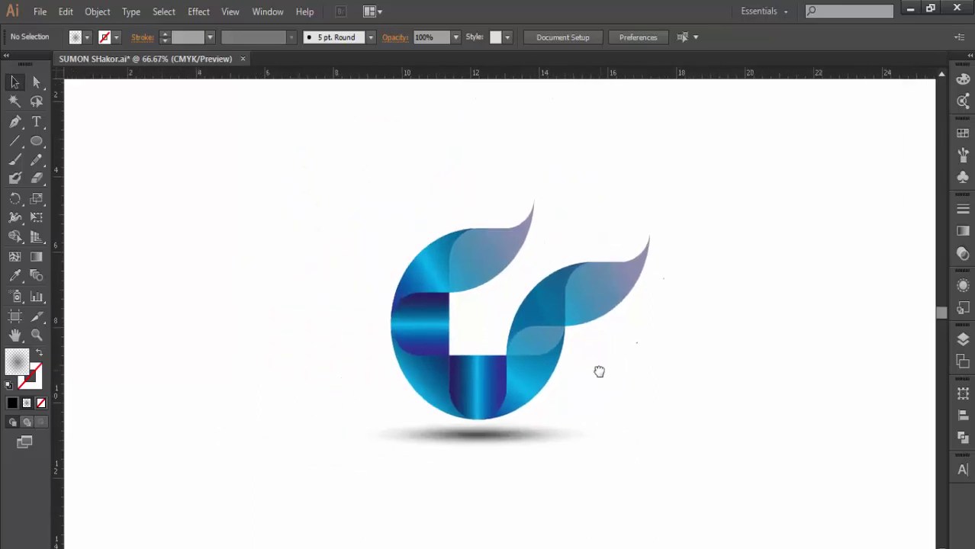
pyautogui.click(507, 367)
pyautogui.click(532, 306)
pyautogui.moveTo(500, 262); pyautogui.dragTo(447, 410)
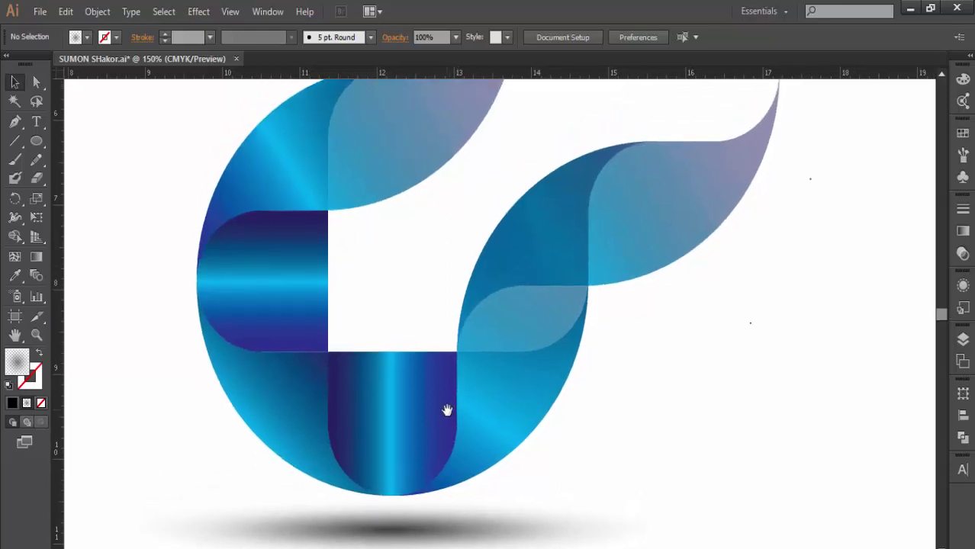
pyautogui.hotkey('ctrl', '-')
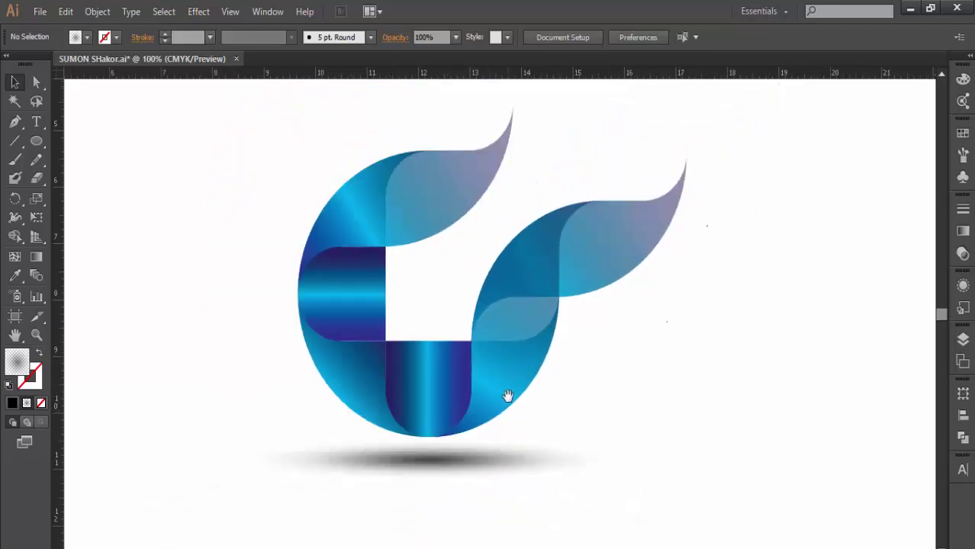
pyautogui.hotkey('ctrl', '-')
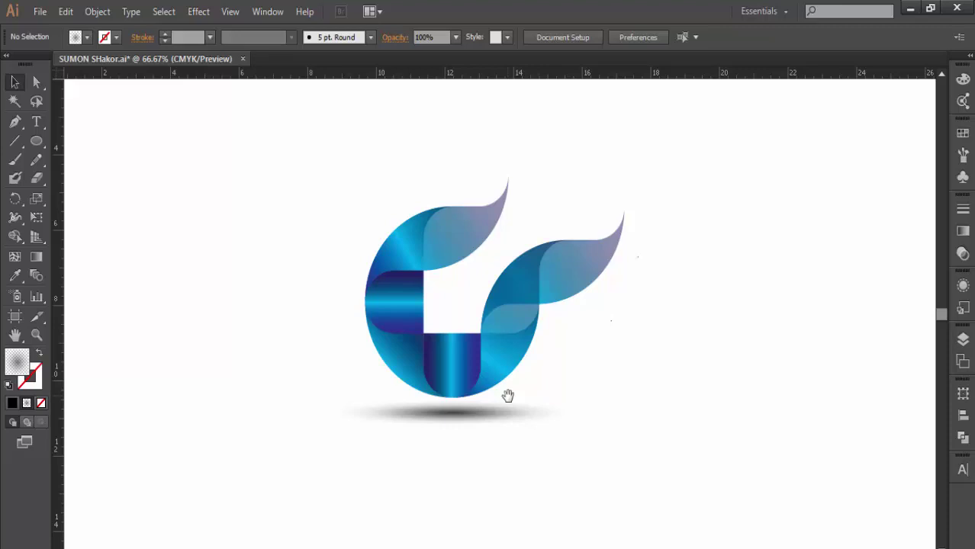
pyautogui.hotkey('ctrl', '+')
pyautogui.hotkey('ctrl', '+')
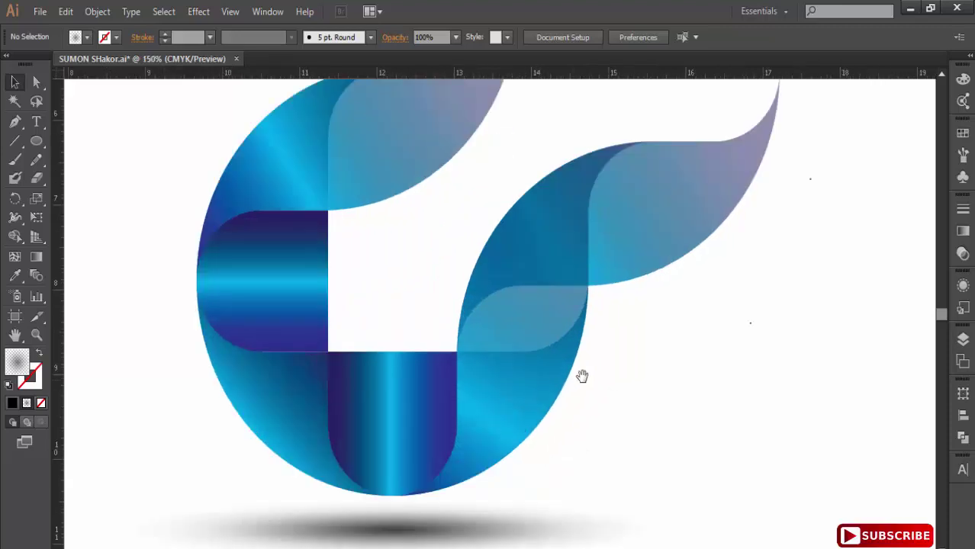
pyautogui.moveTo(582, 376); pyautogui.dragTo(575, 411)
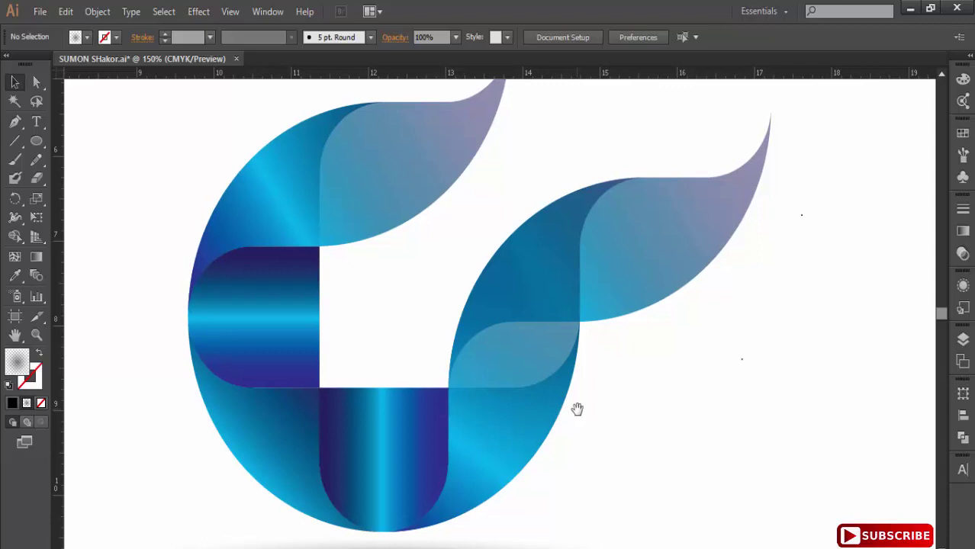
pyautogui.hotkey('ctrl', '-')
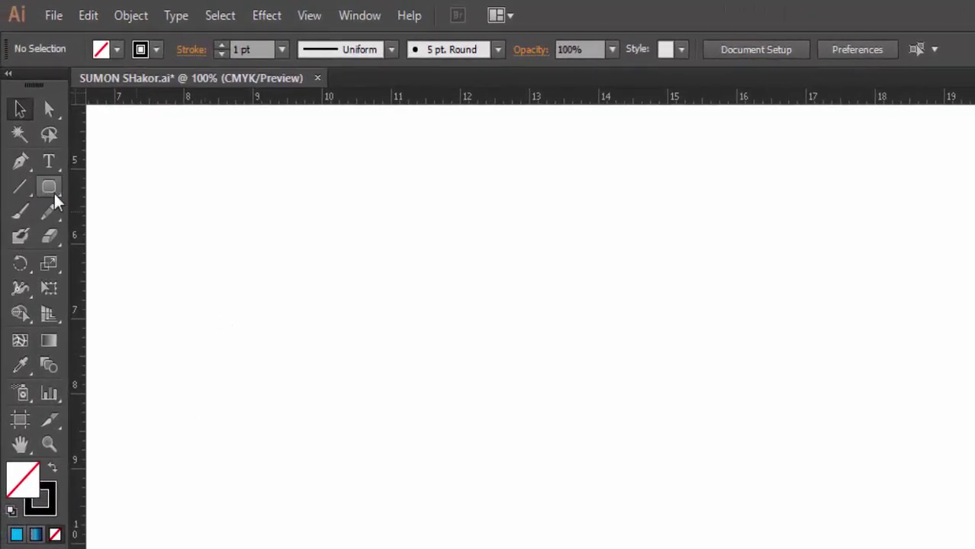
# Step: Draw a large outlined circle with the Ellipse Tool and move it right and down
pyautogui.moveTo(50, 192); pyautogui.dragTo(122, 252)
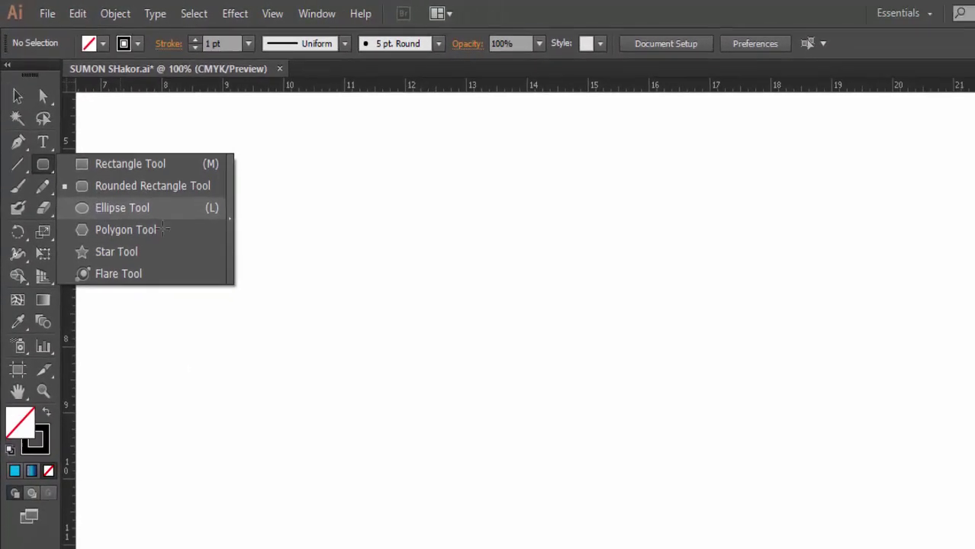
pyautogui.click(120, 242)
pyautogui.moveTo(439, 373); pyautogui.dragTo(405, 350)
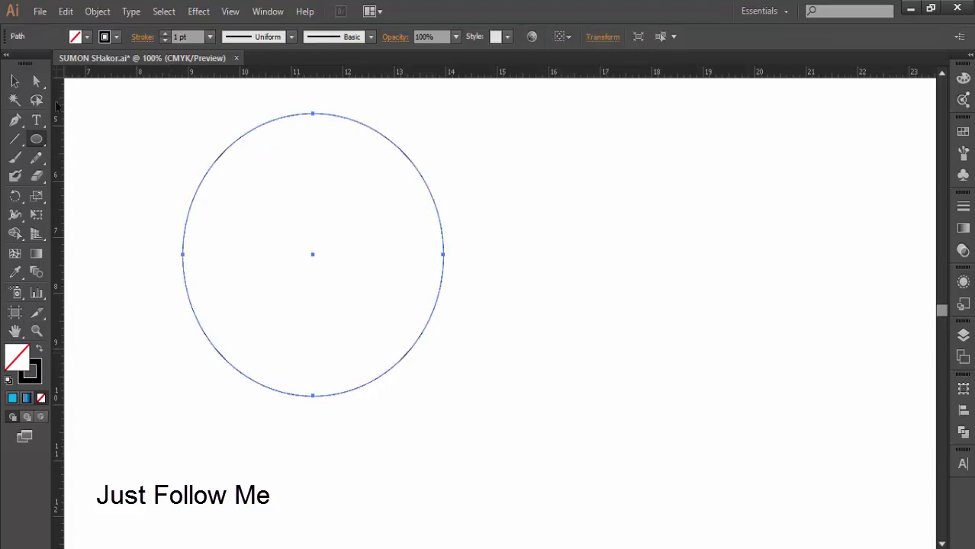
pyautogui.click(13, 82)
pyautogui.moveTo(313, 259); pyautogui.dragTo(352, 286)
pyautogui.click(116, 186)
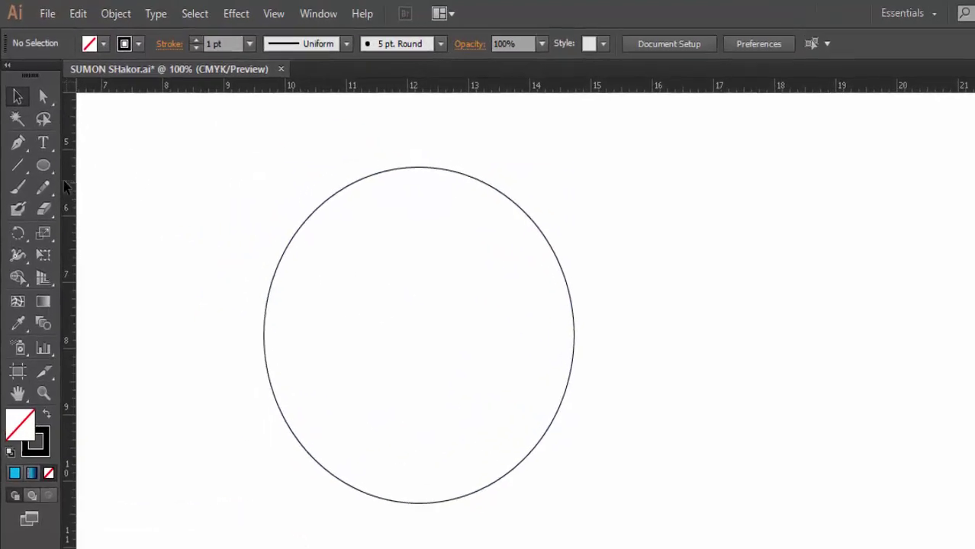
# Step: Draw a rounded rectangle across the circle's middle
pyautogui.click(36, 139)
pyautogui.click(122, 210)
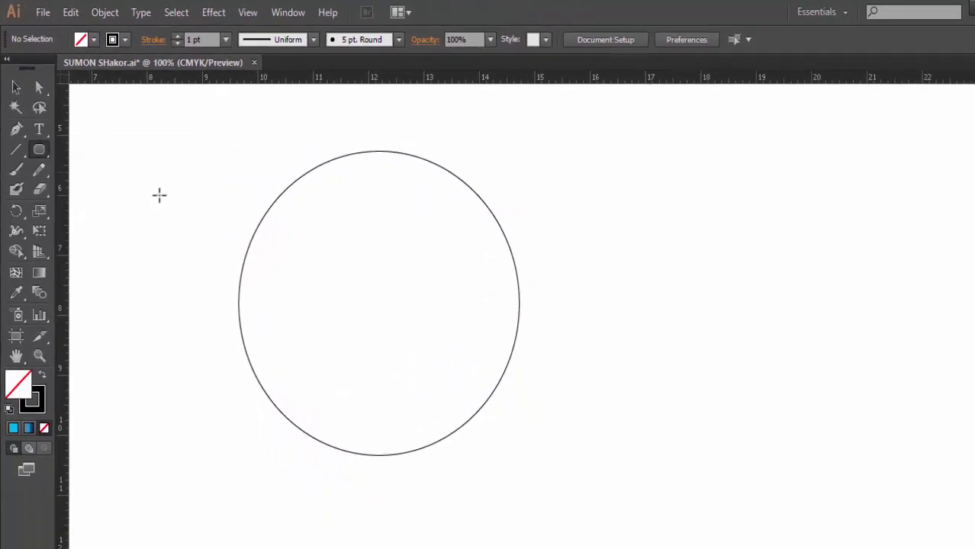
pyautogui.moveTo(273, 261); pyautogui.dragTo(602, 372)
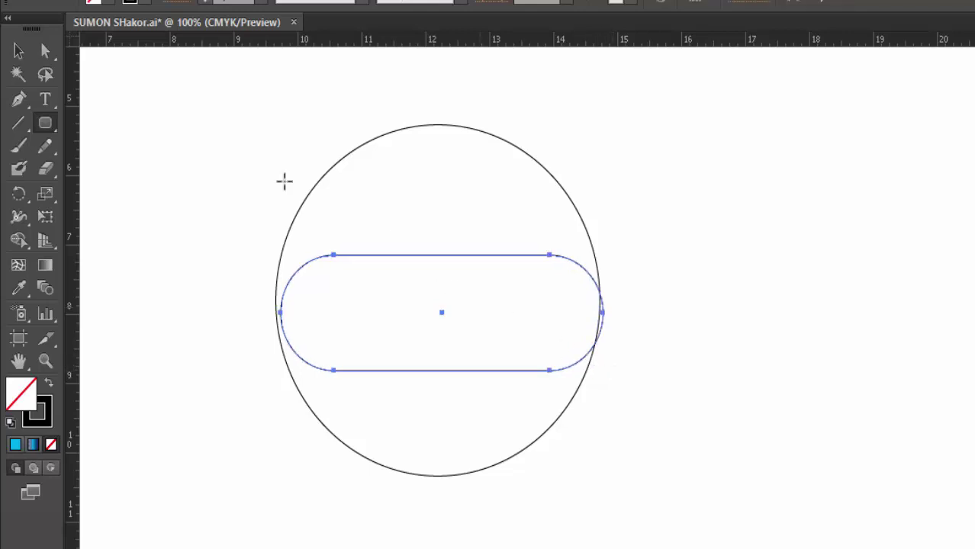
# Step: Stretch the pill to the circle's edge and align both shapes to horizontal and vertical centre
pyautogui.click(18, 50)
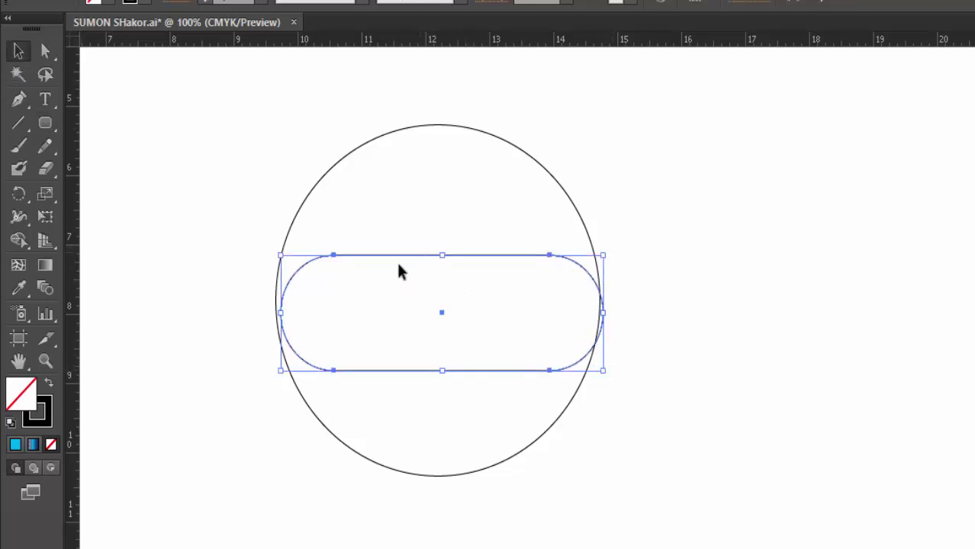
pyautogui.moveTo(282, 312); pyautogui.dragTo(273, 313)
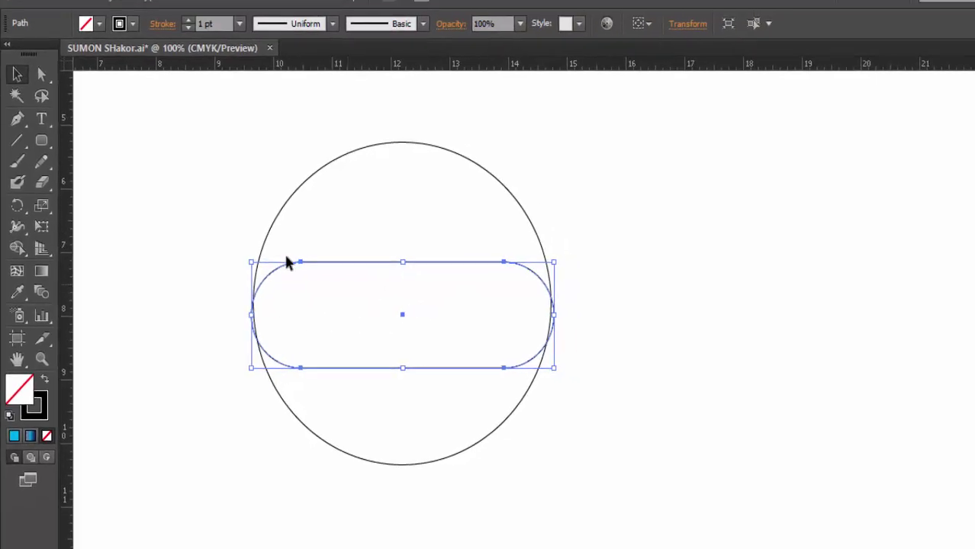
pyautogui.moveTo(207, 175); pyautogui.dragTo(657, 403)
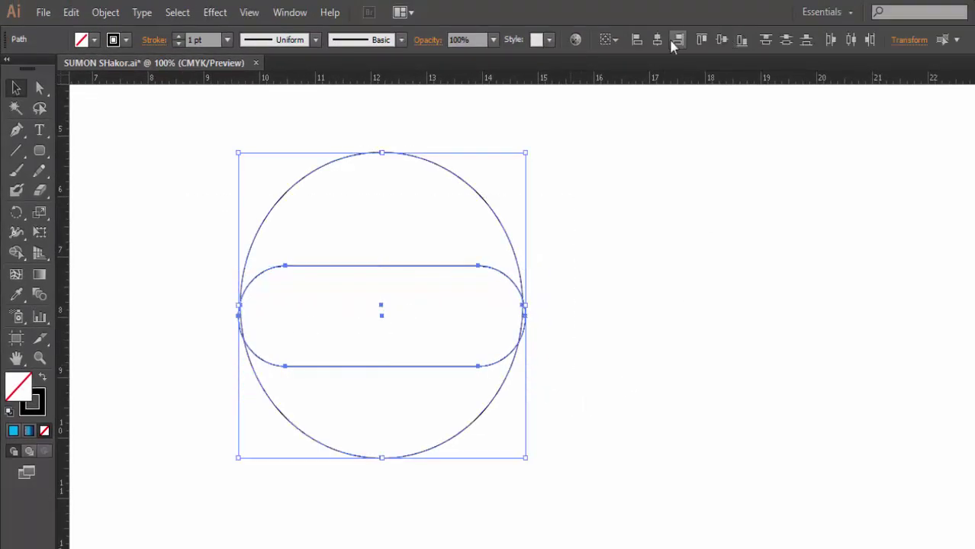
pyautogui.click(657, 45)
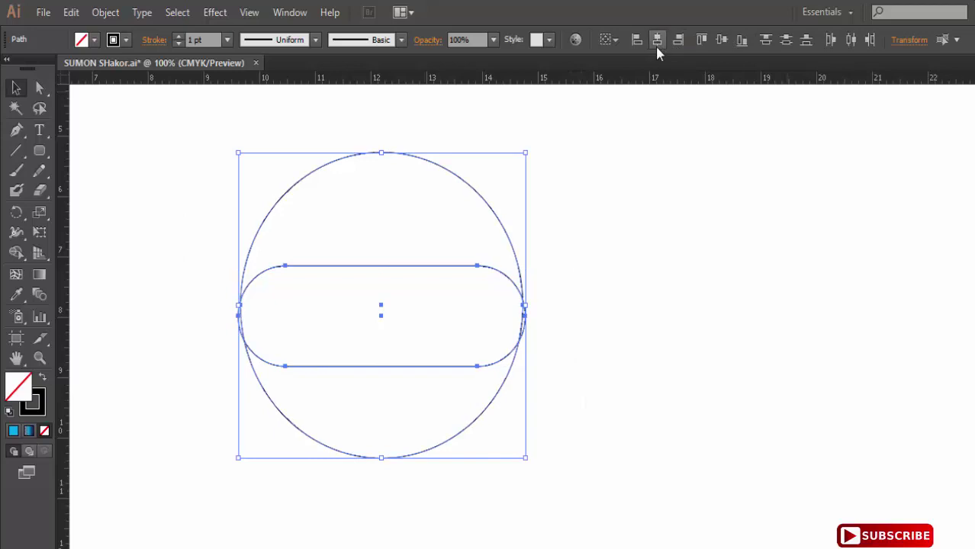
pyautogui.click(721, 42)
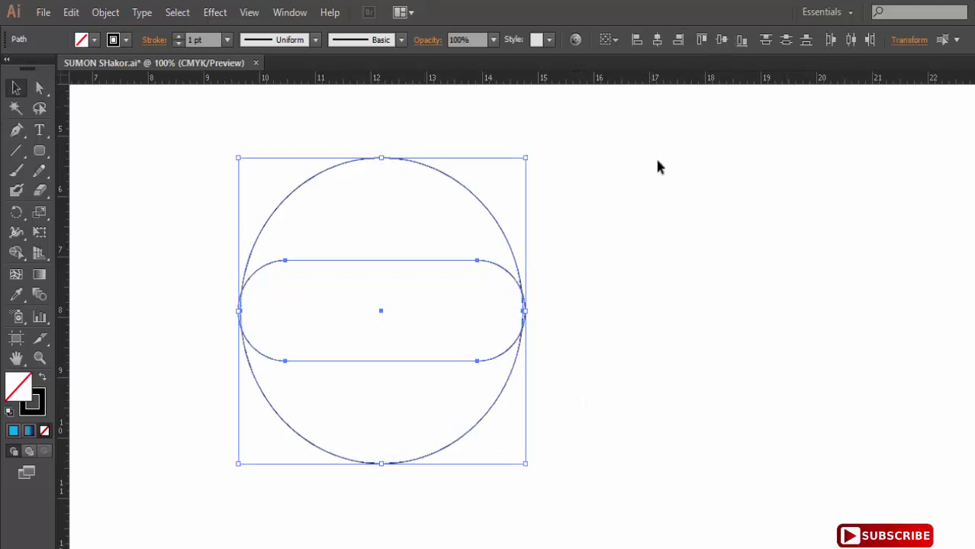
pyautogui.click(638, 321)
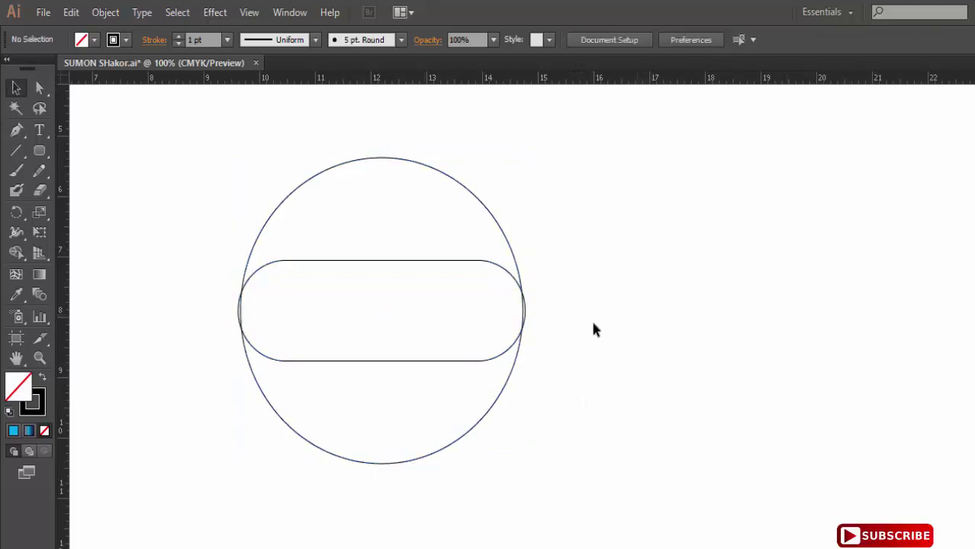
# Step: In Outline mode, align the pill's right rounded end exactly with the circle's edge
pyautogui.keyDown('ctrl'); pyautogui.keyDown('space'); pyautogui.click(538, 314); pyautogui.keyUp('space'); pyautogui.keyUp('ctrl')
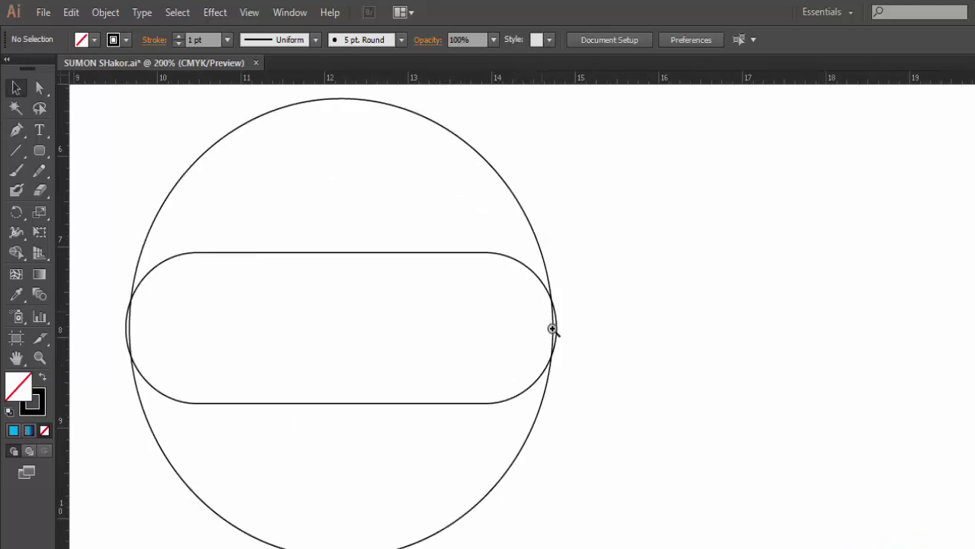
pyautogui.keyDown('ctrl'); pyautogui.keyDown('space'); pyautogui.click(551, 328); pyautogui.keyUp('space'); pyautogui.keyUp('ctrl')
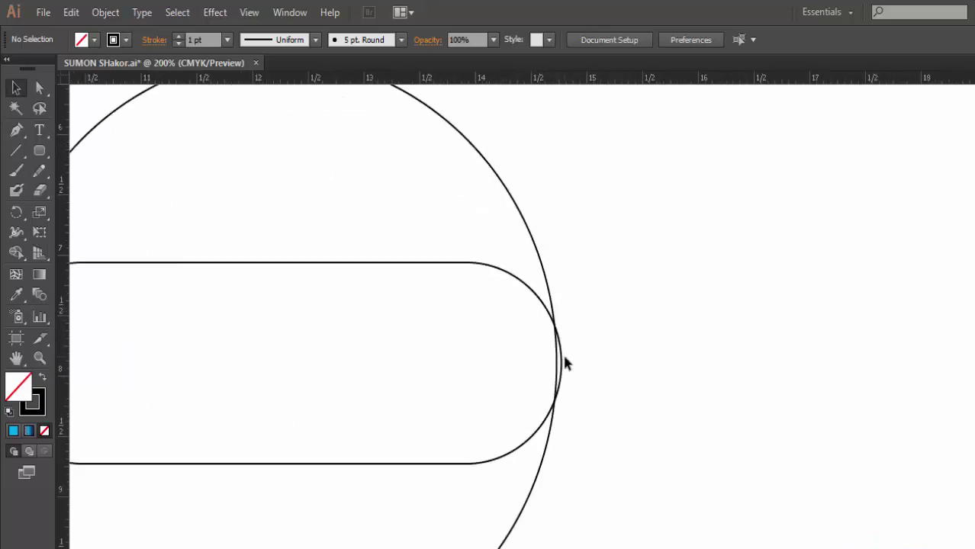
pyautogui.click(562, 361)
pyautogui.hotkey('ctrl', 'y')
pyautogui.hotkey('ctrl', 'shift', 'b')
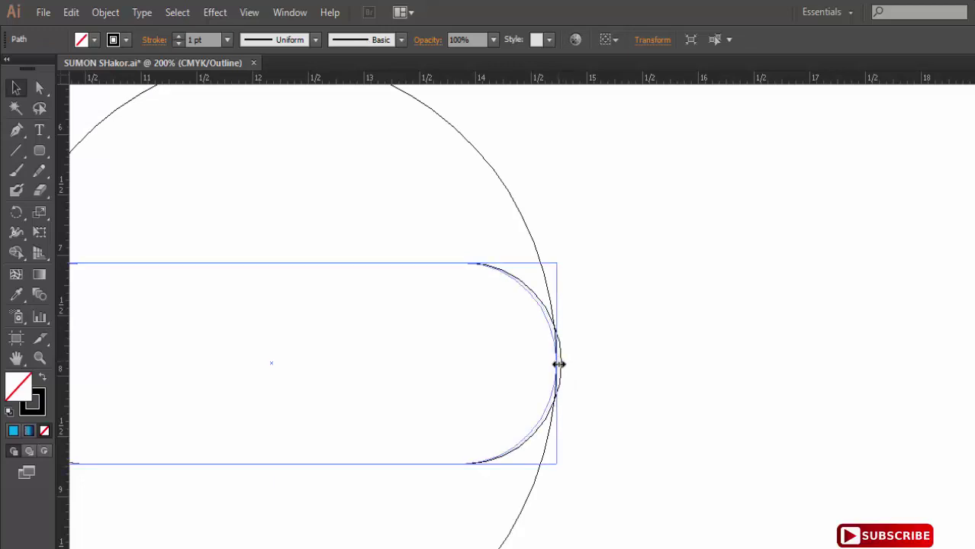
pyautogui.moveTo(560, 364); pyautogui.dragTo(572, 375)
pyautogui.moveTo(507, 309)
pyautogui.mouseDown()
pyautogui.moveTo(636, 398)
pyautogui.moveTo(678, 455)
pyautogui.mouseUp()
pyautogui.moveTo(403, 235); pyautogui.dragTo(550, 370)
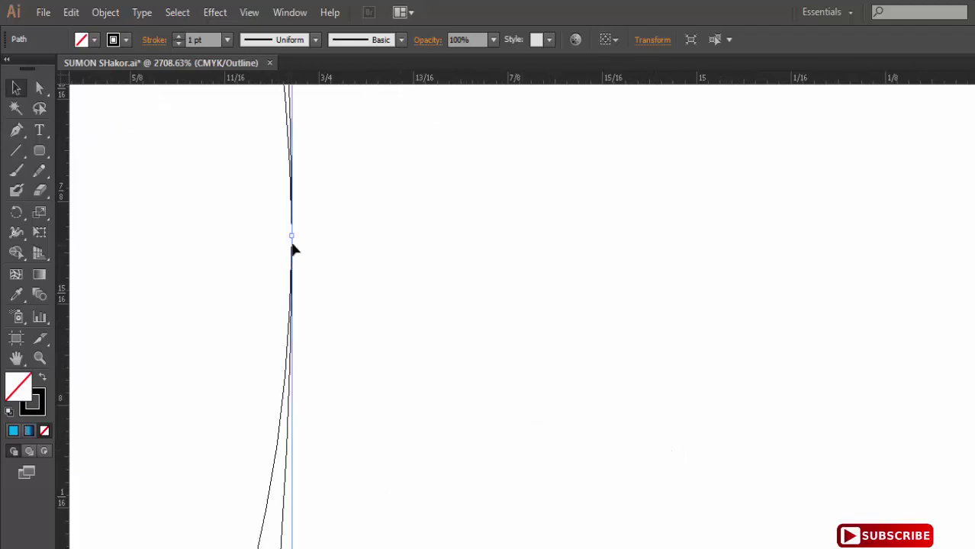
pyautogui.moveTo(295, 236); pyautogui.dragTo(295, 237)
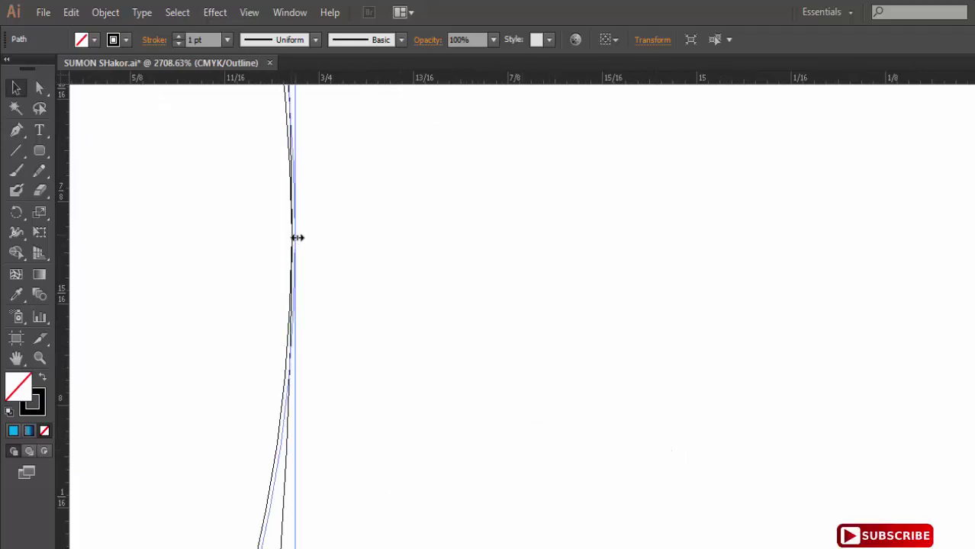
# Step: Pull the pill's left end in to meet the circle's outline, then zoom back out
pyautogui.scroll(-1, 314, 261)
pyautogui.scroll(-5, 317, 273)
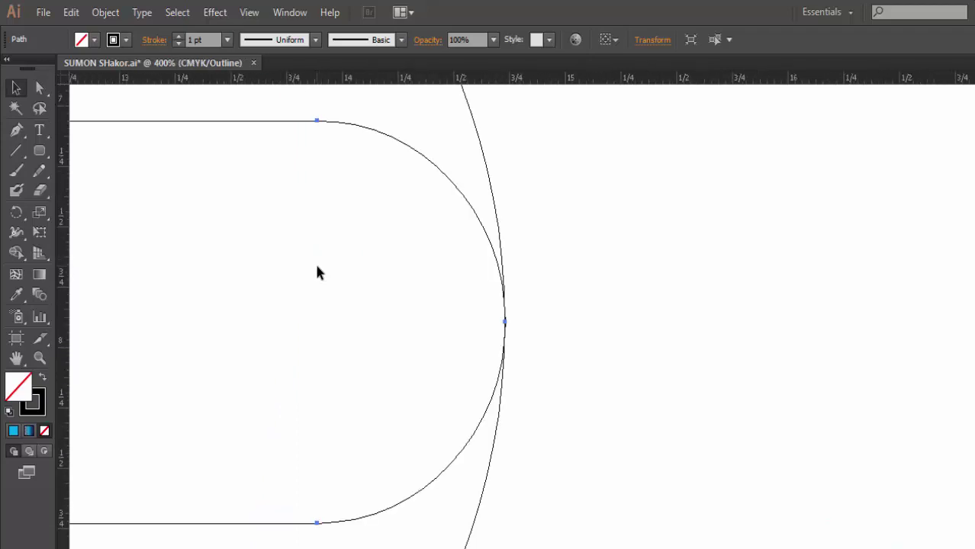
pyautogui.moveTo(214, 311); pyautogui.dragTo(313, 391)
pyautogui.moveTo(227, 399); pyautogui.dragTo(375, 417)
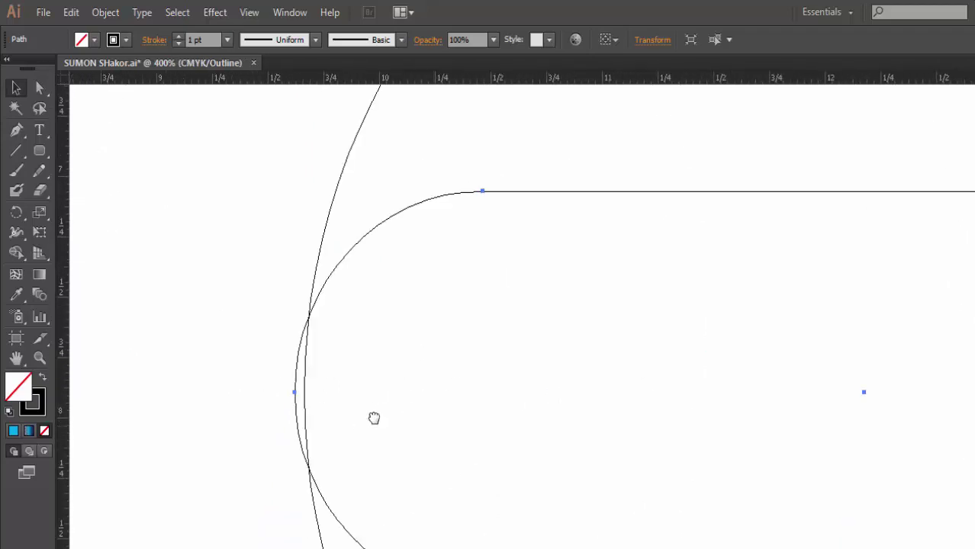
pyautogui.click(333, 379)
pyautogui.moveTo(278, 321); pyautogui.dragTo(446, 425)
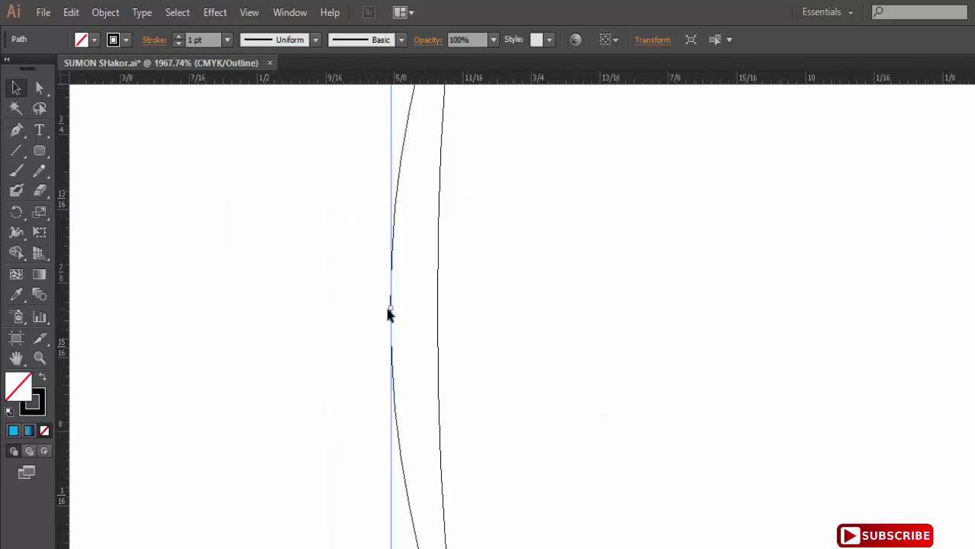
pyautogui.moveTo(390, 310); pyautogui.dragTo(437, 315)
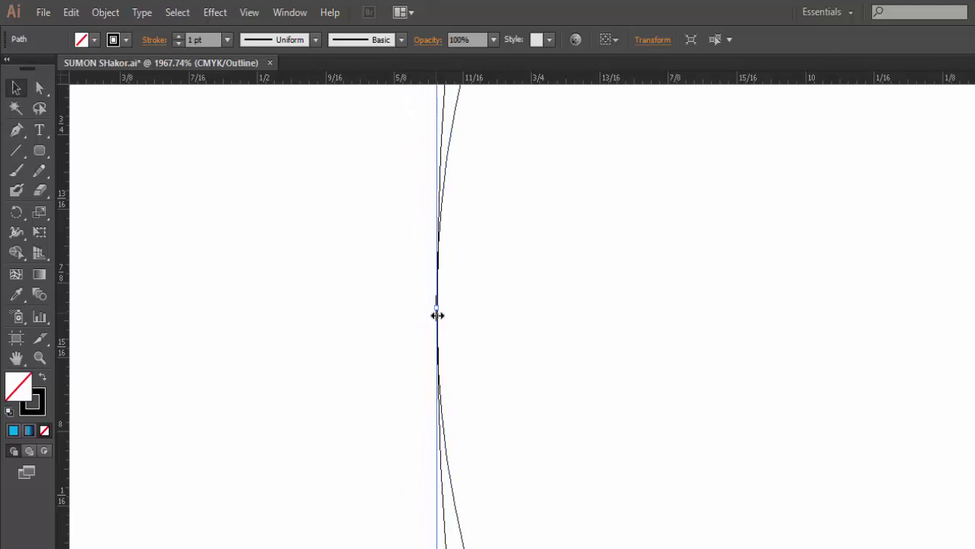
pyautogui.click(384, 320)
pyautogui.hotkey('ctrl', '-')
pyautogui.hotkey('ctrl', '-')
pyautogui.hotkey('ctrl', '-')
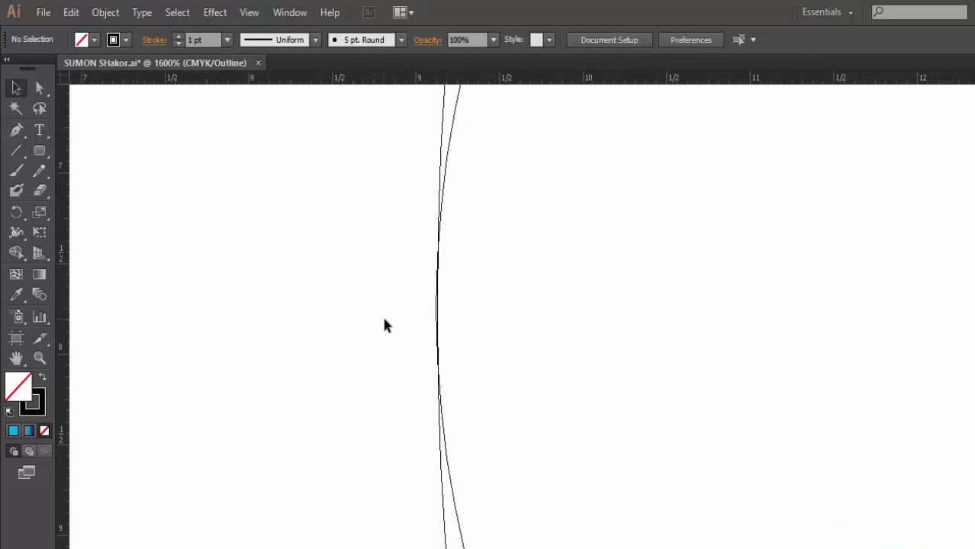
pyautogui.hotkey('ctrl', '-')
pyautogui.hotkey('ctrl', '-')
pyautogui.hotkey('ctrl', '-')
# Step: Make a 90° rotated copy of the horizontal pill so a vertical pill crosses the circle
pyautogui.moveTo(630, 359); pyautogui.dragTo(287, 357)
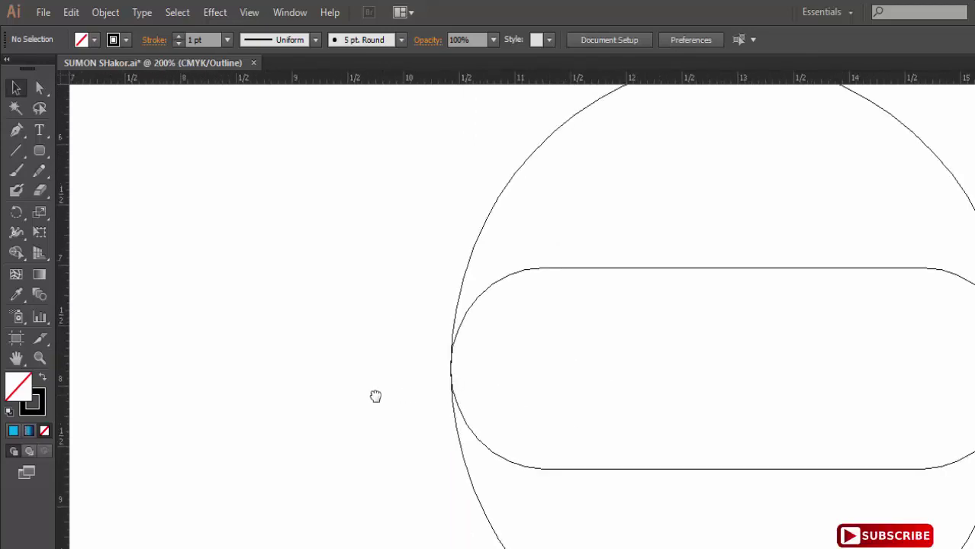
pyautogui.hotkey('ctrl', '-')
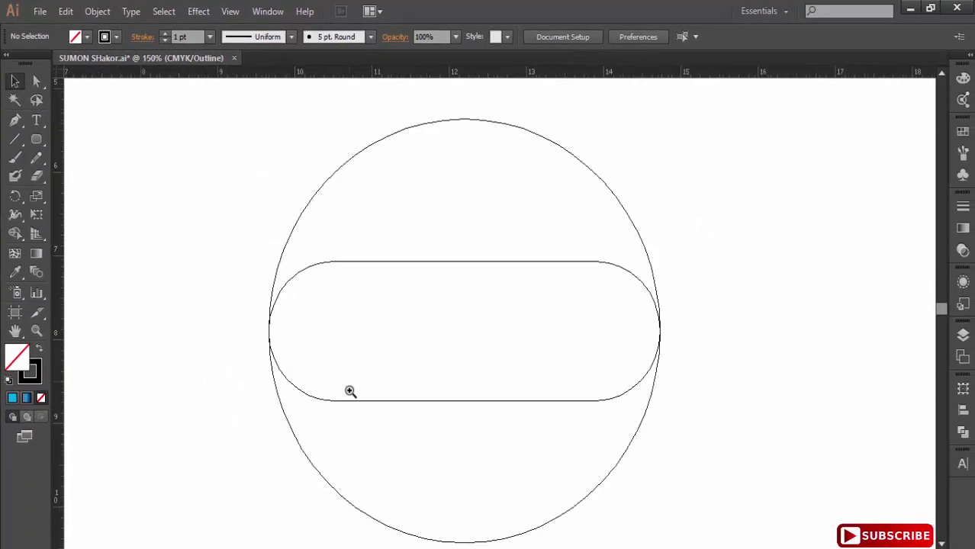
pyautogui.moveTo(348, 392); pyautogui.dragTo(298, 360)
pyautogui.hotkey('ctrl', 'y')
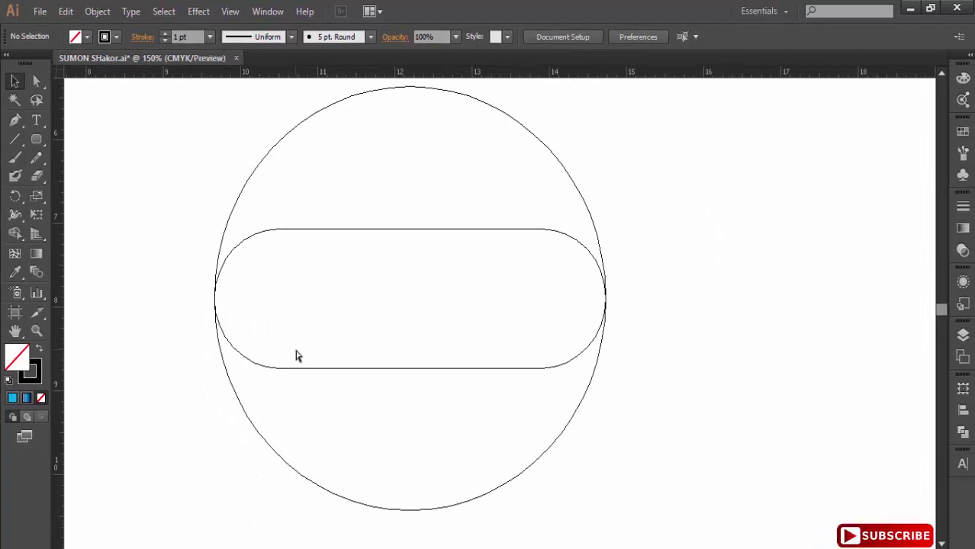
pyautogui.click(357, 230)
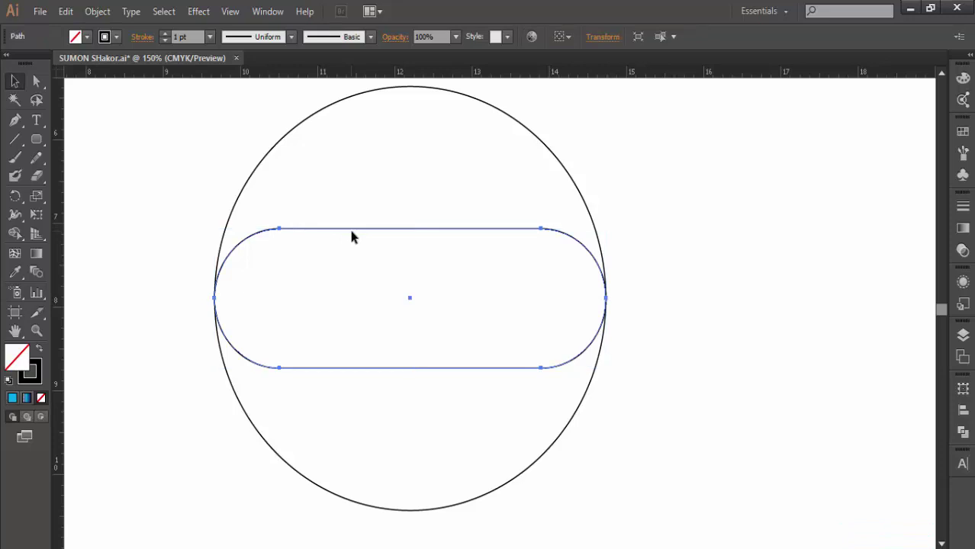
pyautogui.doubleClick(15, 196)
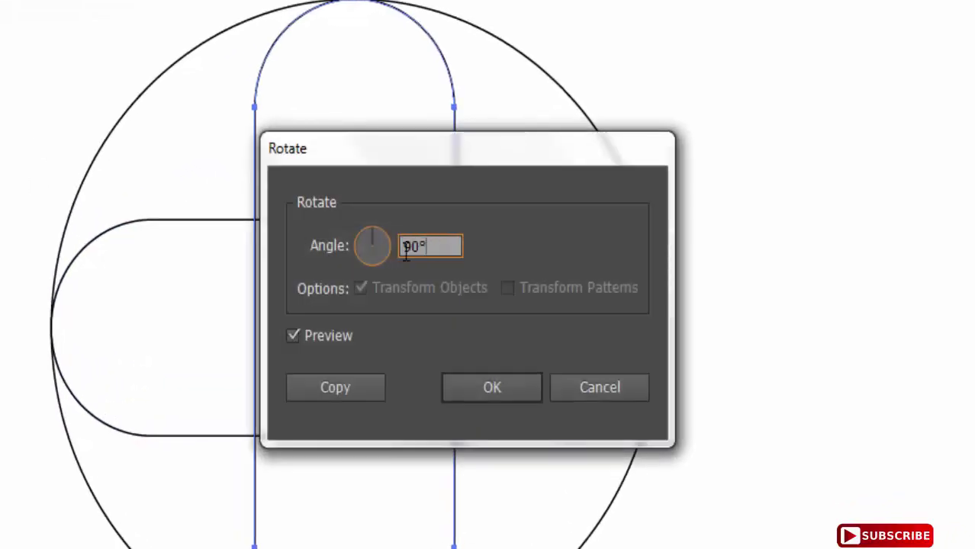
pyautogui.doubleClick(406, 252)
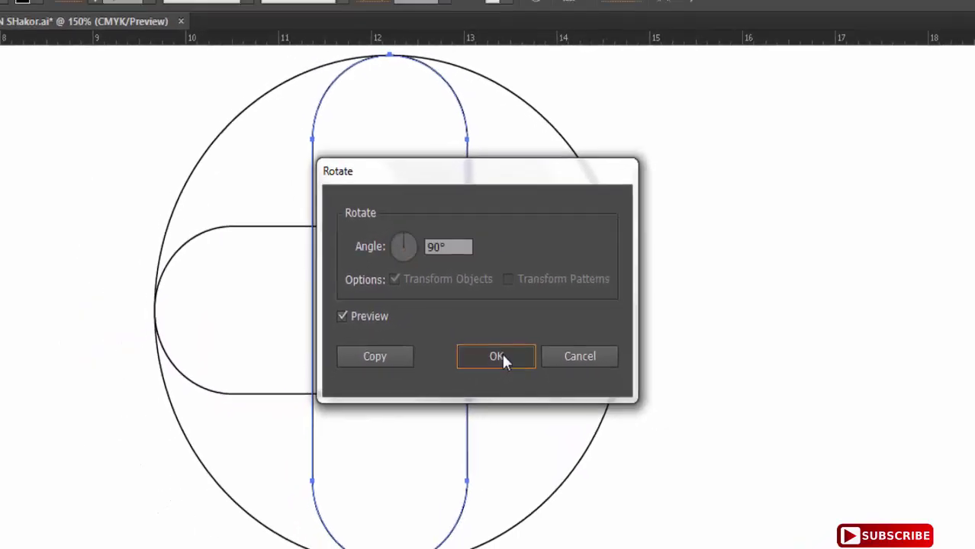
pyautogui.click(501, 356)
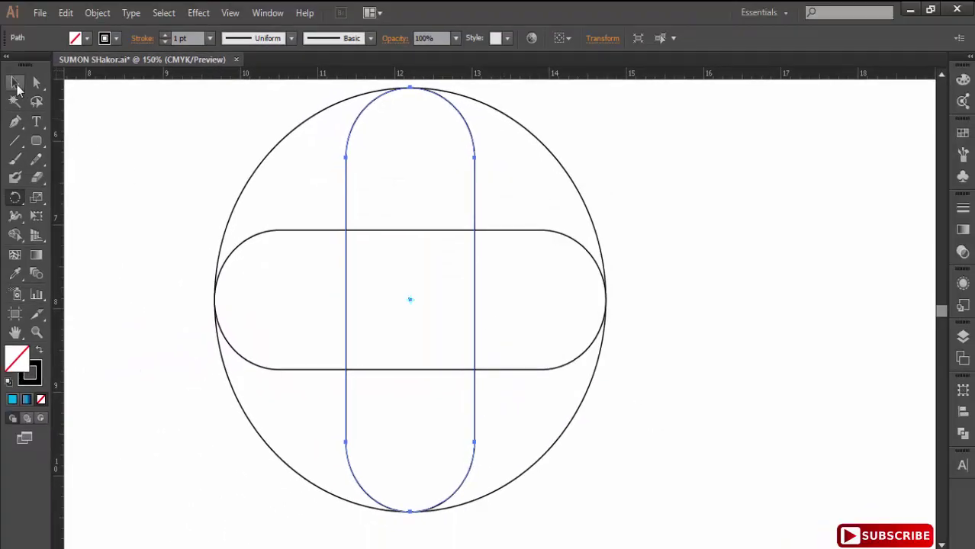
pyautogui.click(15, 82)
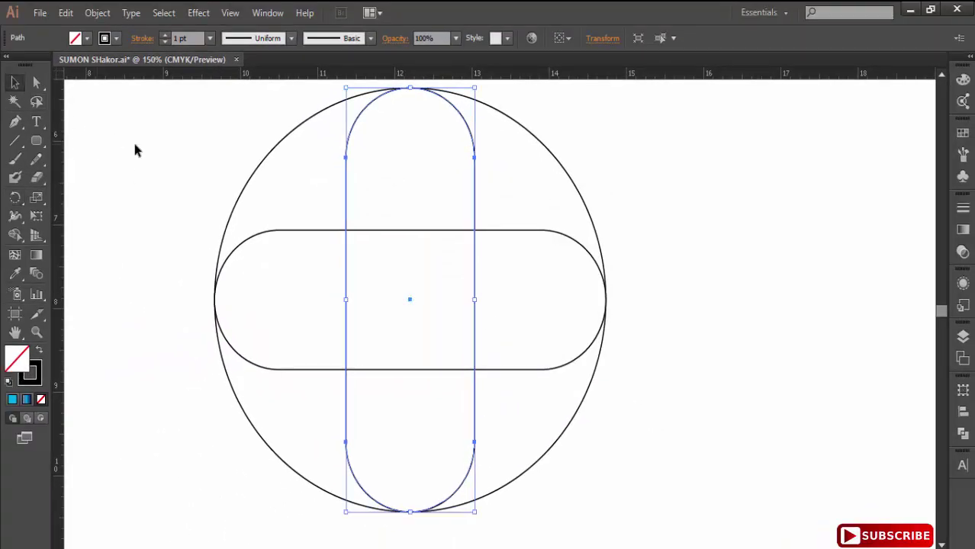
pyautogui.click(138, 143)
pyautogui.hotkey('ctrl', '-')
# Step: Divide the circle and both pills with Pathfinder, ungroup the pieces, and select the upper-right arc
pyautogui.moveTo(222, 144); pyautogui.dragTo(773, 522)
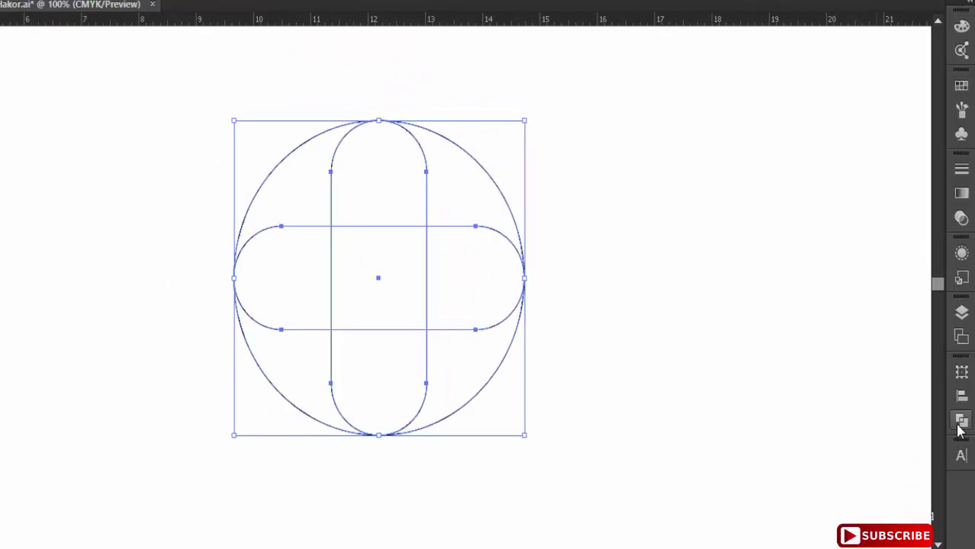
pyautogui.click(962, 431)
pyautogui.click(545, 319)
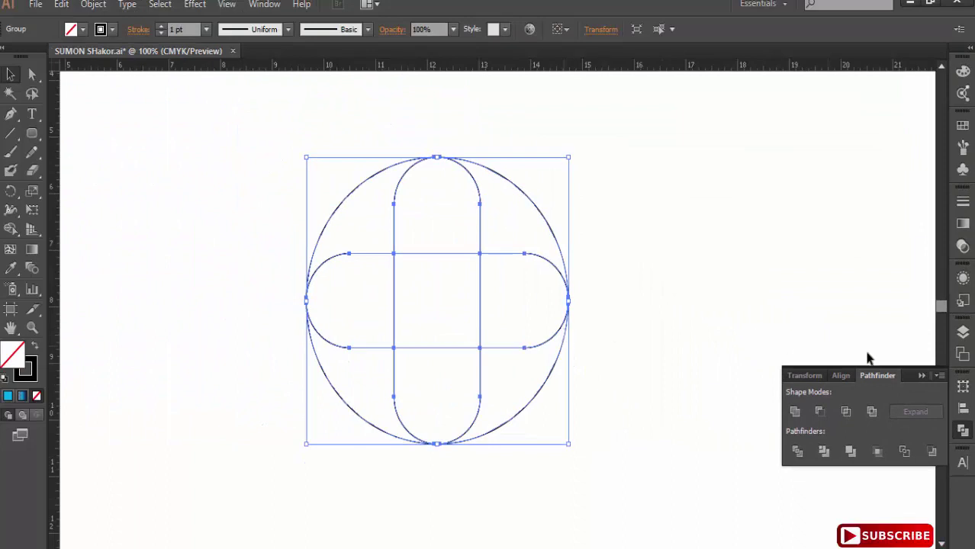
pyautogui.click(920, 376)
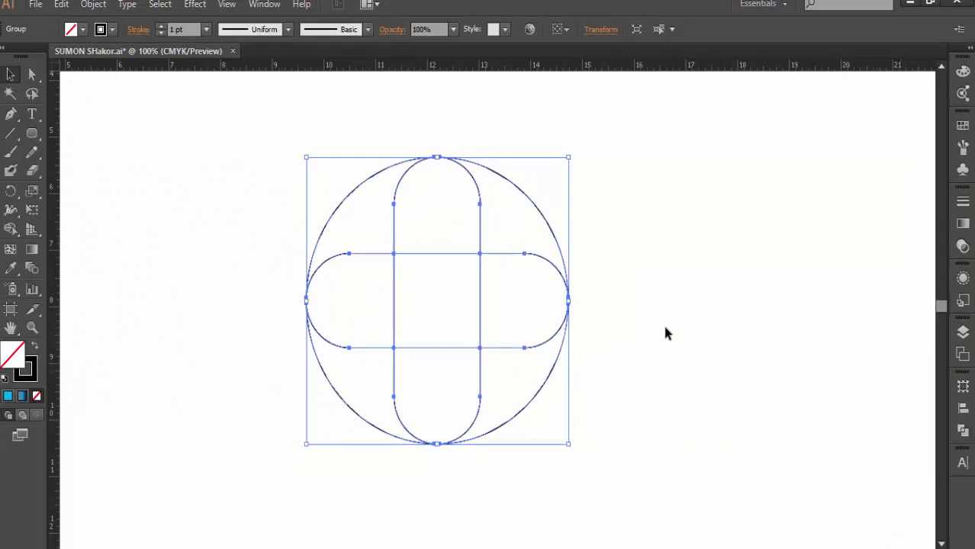
pyautogui.rightClick(564, 322)
pyautogui.click(607, 412)
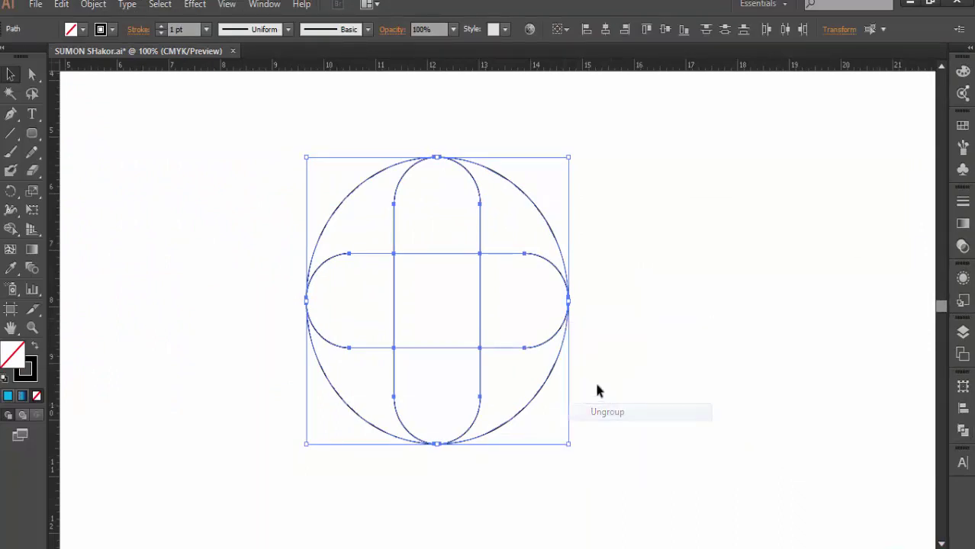
pyautogui.click(626, 351)
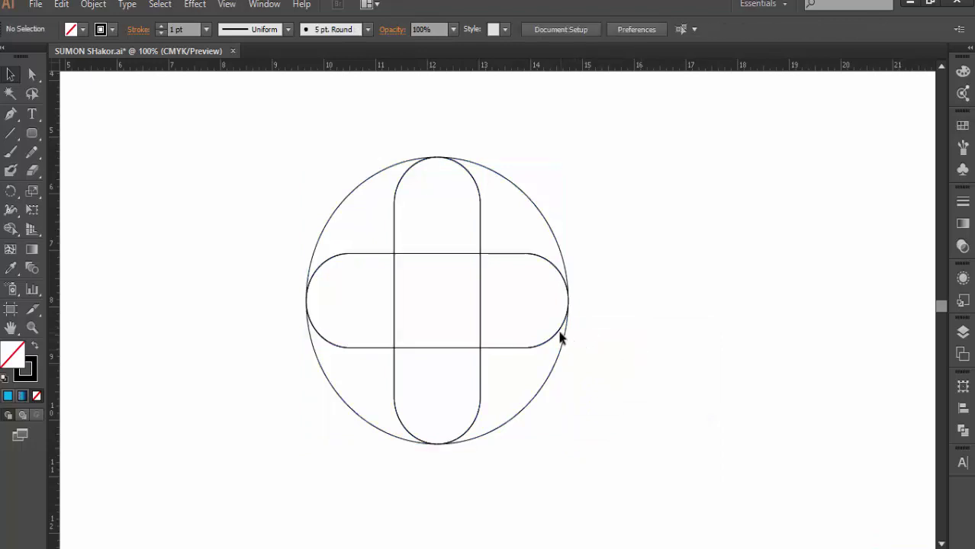
pyautogui.click(559, 339)
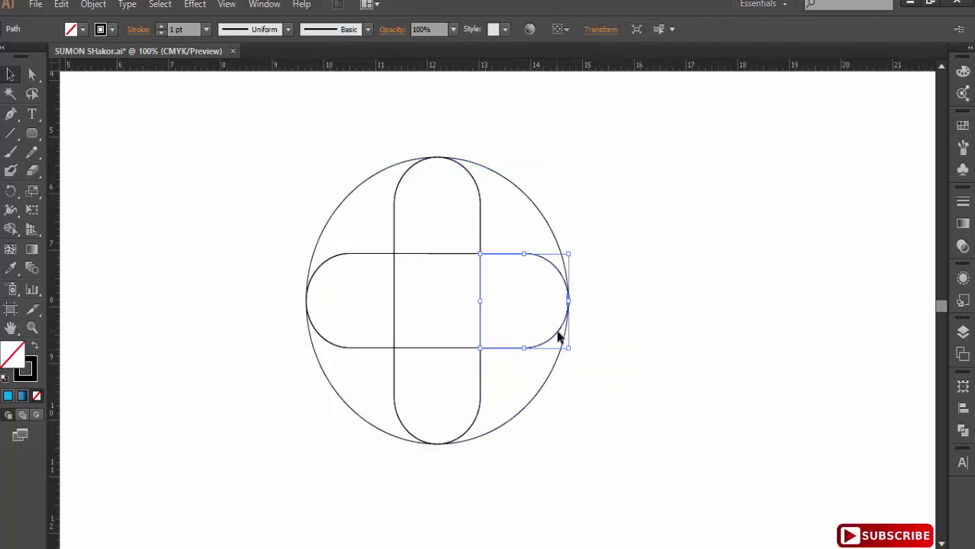
pyautogui.click(554, 236)
# Step: Delete the upper-right arc, the vertical pill's top arc and its top-right edge lines
pyautogui.press('Delete')
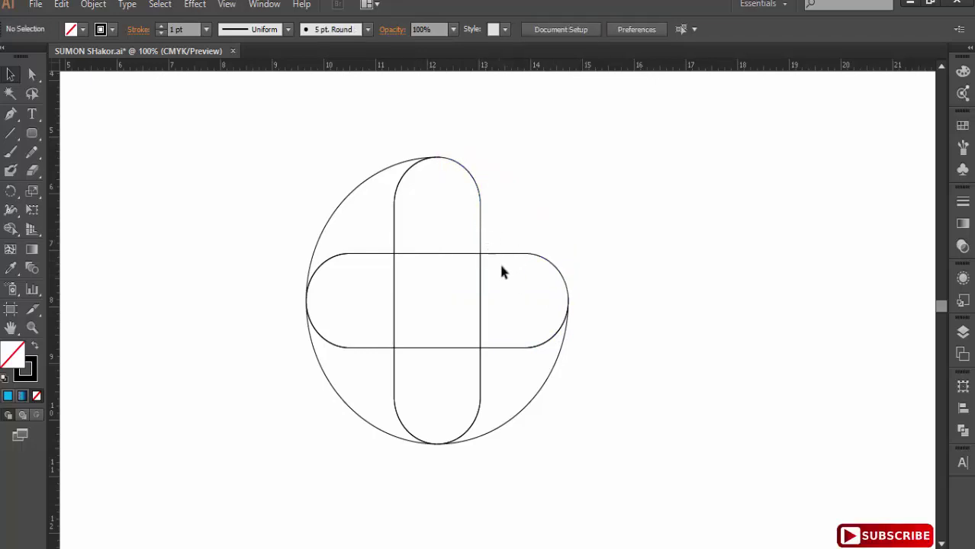
pyautogui.scroll(2, 510, 286)
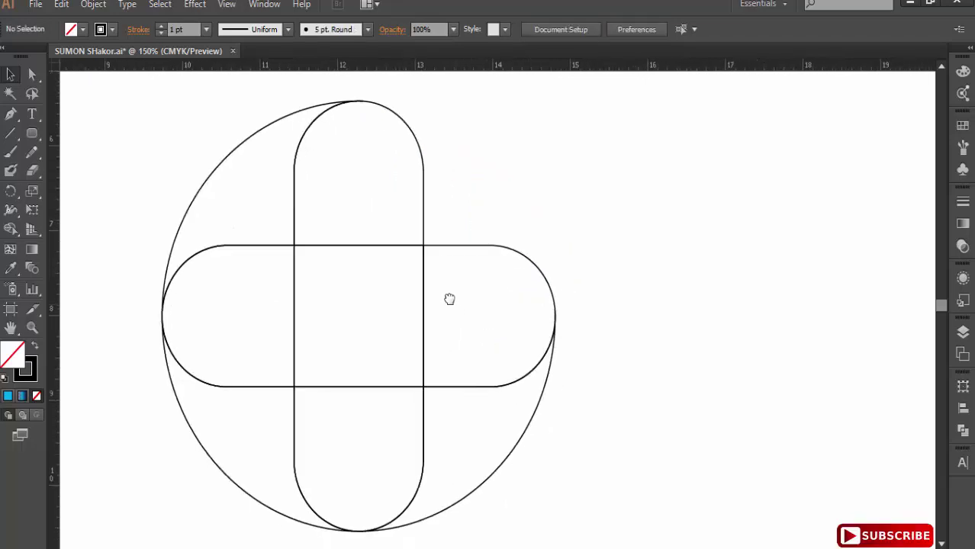
pyautogui.click(409, 143)
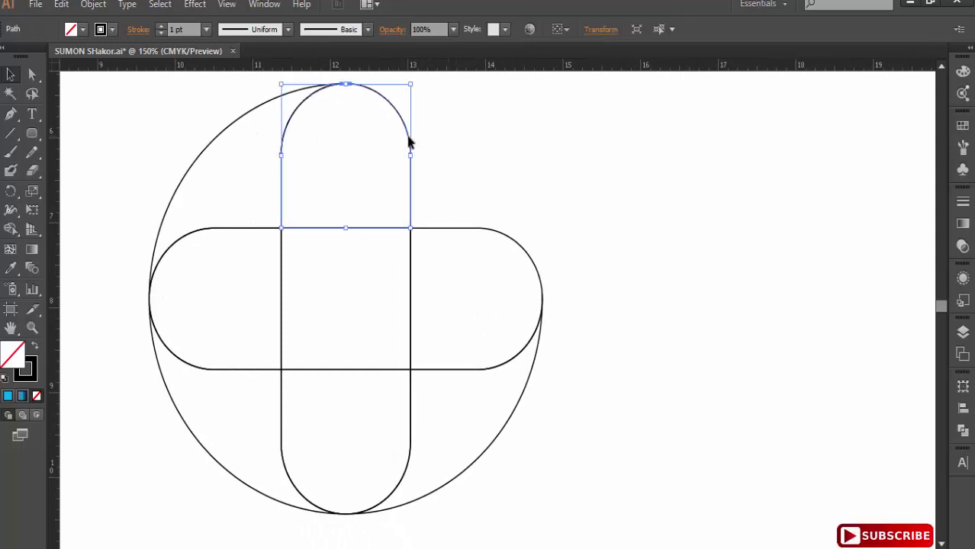
pyautogui.press('Delete')
pyautogui.moveTo(401, 206); pyautogui.dragTo(436, 259)
pyautogui.press('Delete')
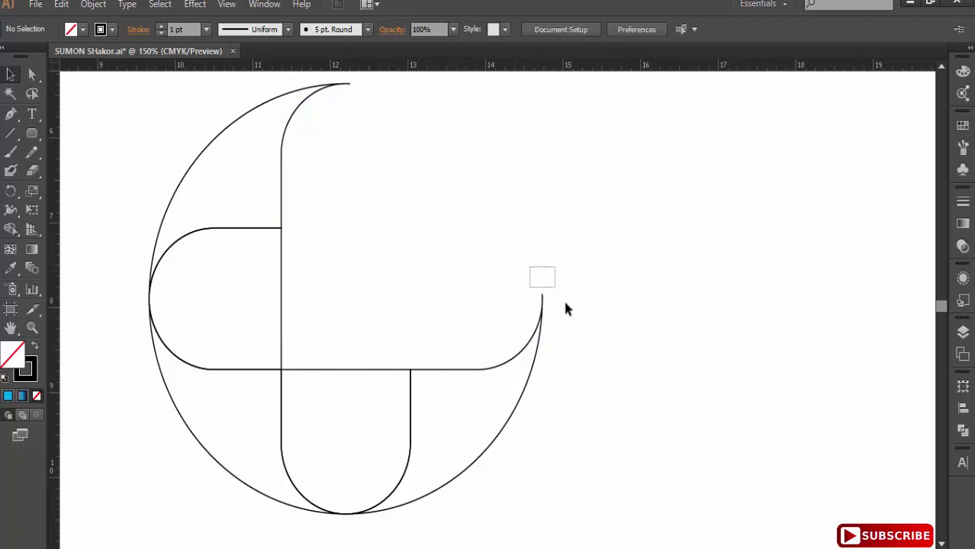
# Step: Delete the small top segment of the right curve and the pointed tip where the top curves meet
pyautogui.moveTo(565, 304); pyautogui.dragTo(557, 289)
pyautogui.press('Delete')
pyautogui.moveTo(391, 149); pyautogui.dragTo(392, 198)
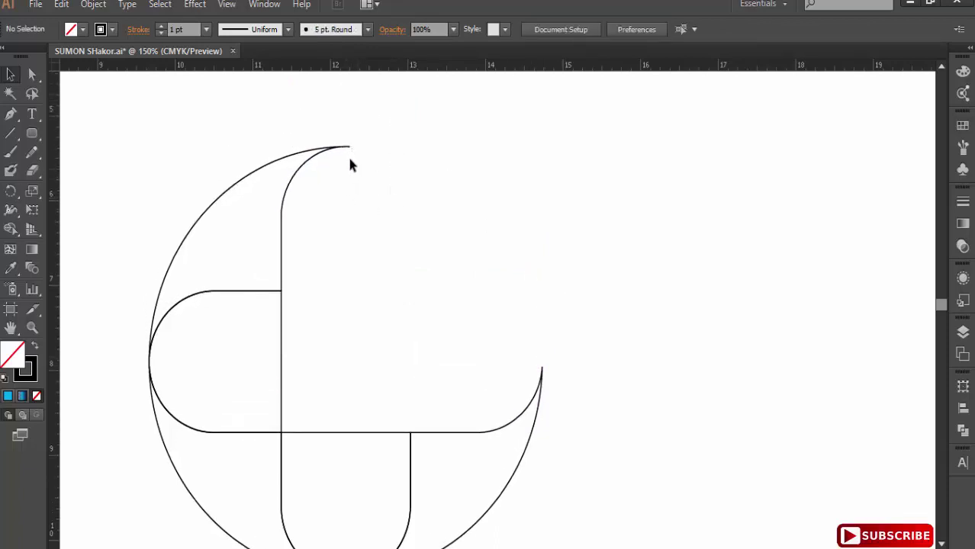
pyautogui.moveTo(338, 139); pyautogui.dragTo(357, 155)
pyautogui.press('Delete')
pyautogui.moveTo(442, 363); pyautogui.dragTo(432, 313)
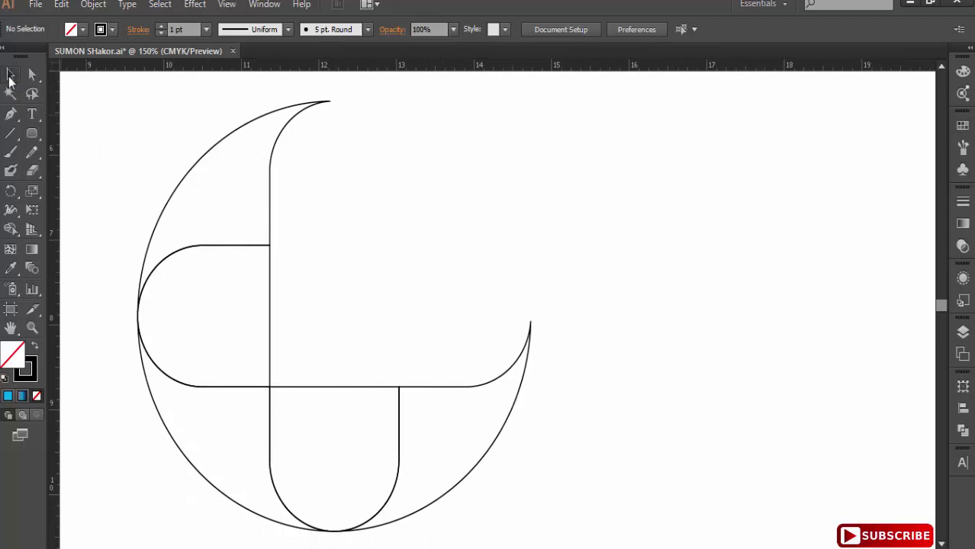
pyautogui.click(10, 75)
# Step: Fill the whole crescent drawing with dark grey from the Fill swatches
pyautogui.moveTo(112, 175); pyautogui.dragTo(518, 503)
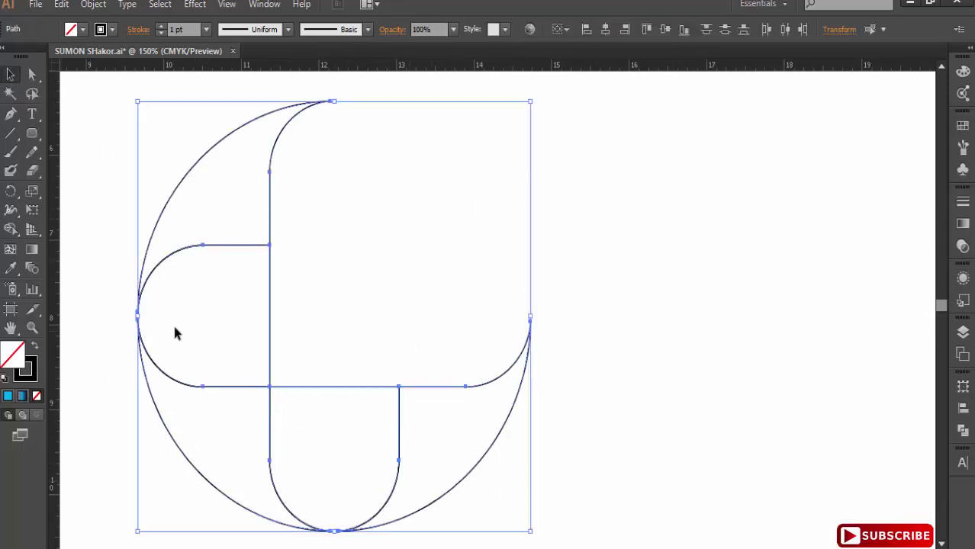
pyautogui.click(82, 29)
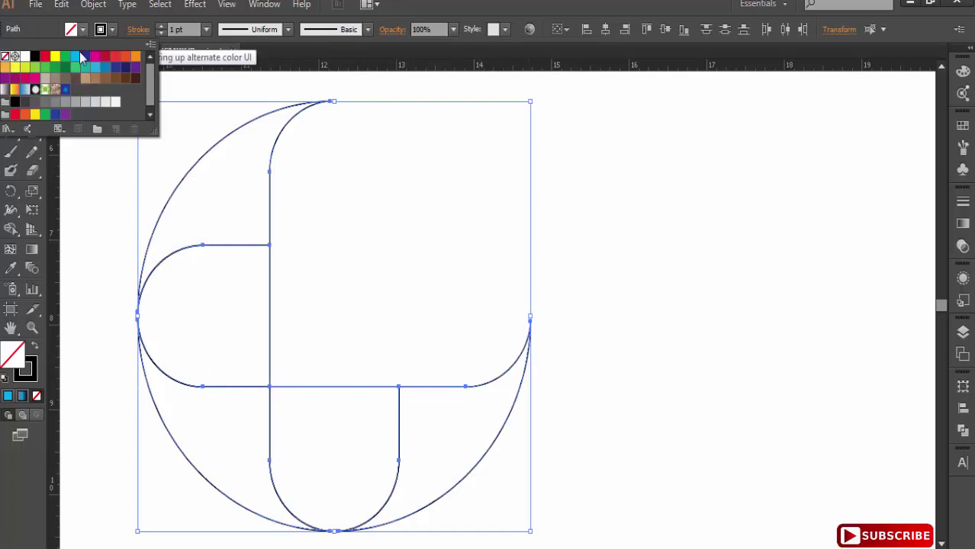
pyautogui.click(45, 102)
pyautogui.click(610, 322)
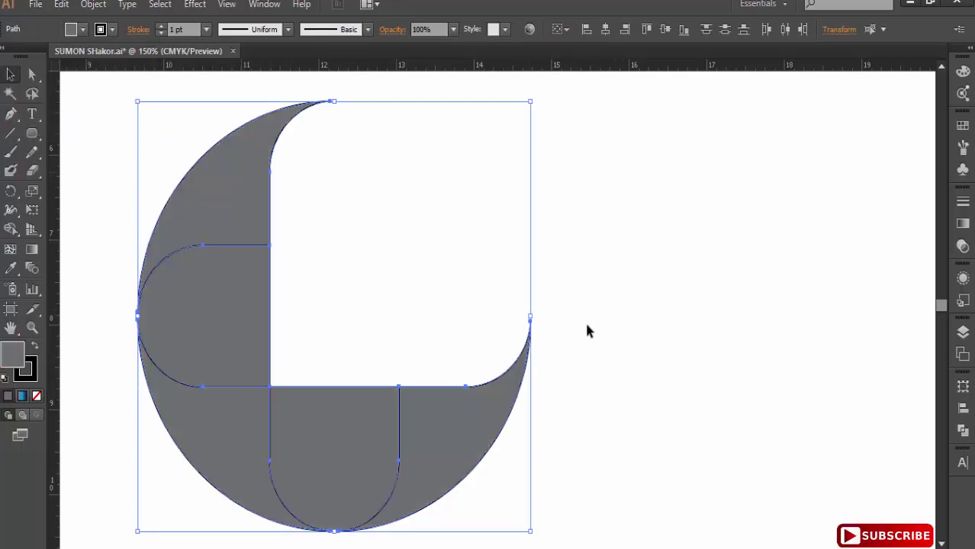
# Step: Select the two bottom pieces of the grey crescent
pyautogui.click(610, 343)
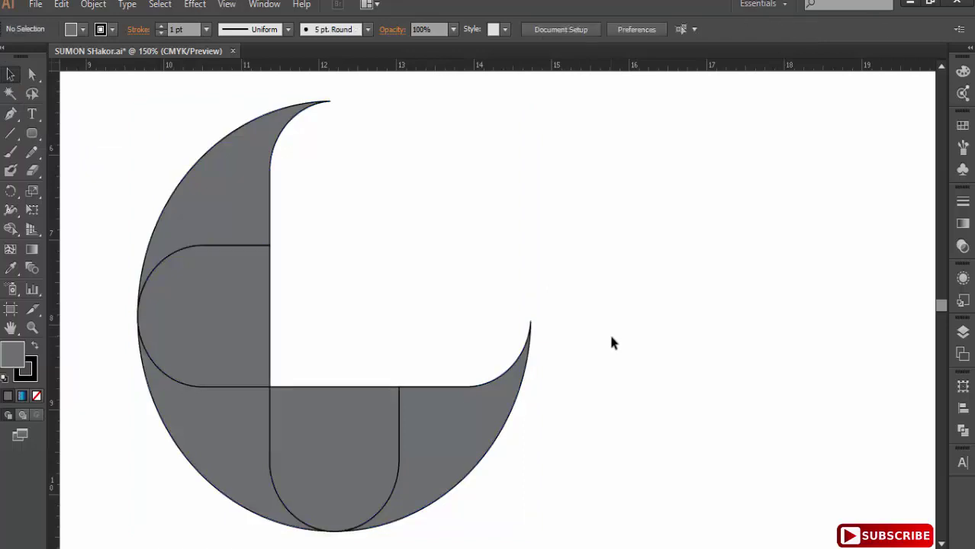
pyautogui.click(251, 411)
pyautogui.click(457, 427)
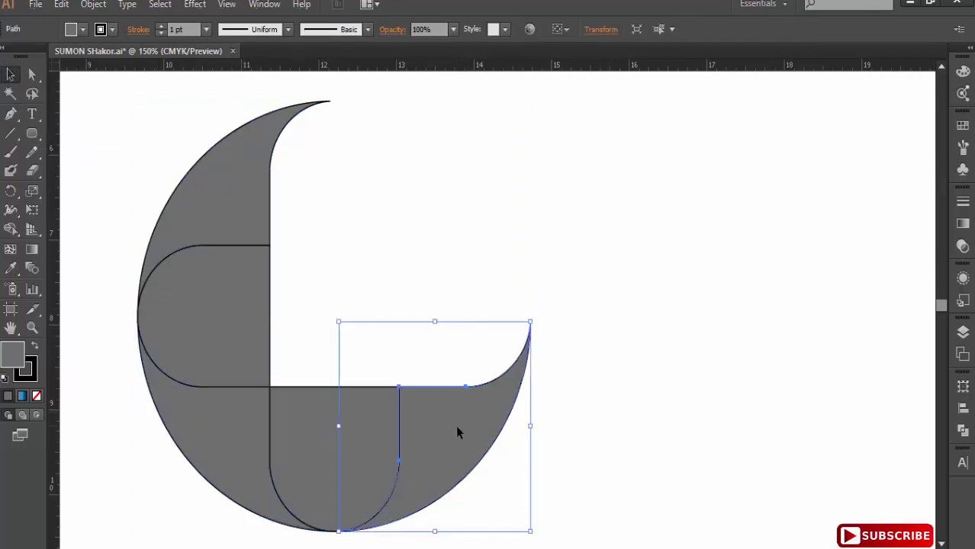
pyautogui.keyDown('shift'); pyautogui.click(254, 433); pyautogui.keyUp('shift')
# Step: Copy the two bottom pieces to the upper right, reflect one horizontally, and butt it against its twin
pyautogui.moveTo(515, 398); pyautogui.dragTo(803, 266)
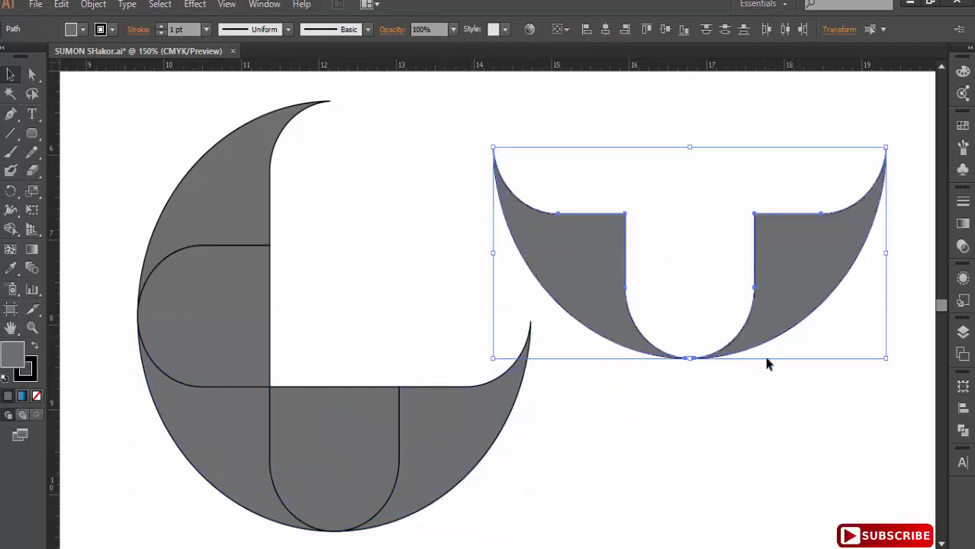
pyautogui.click(742, 393)
pyautogui.click(571, 263)
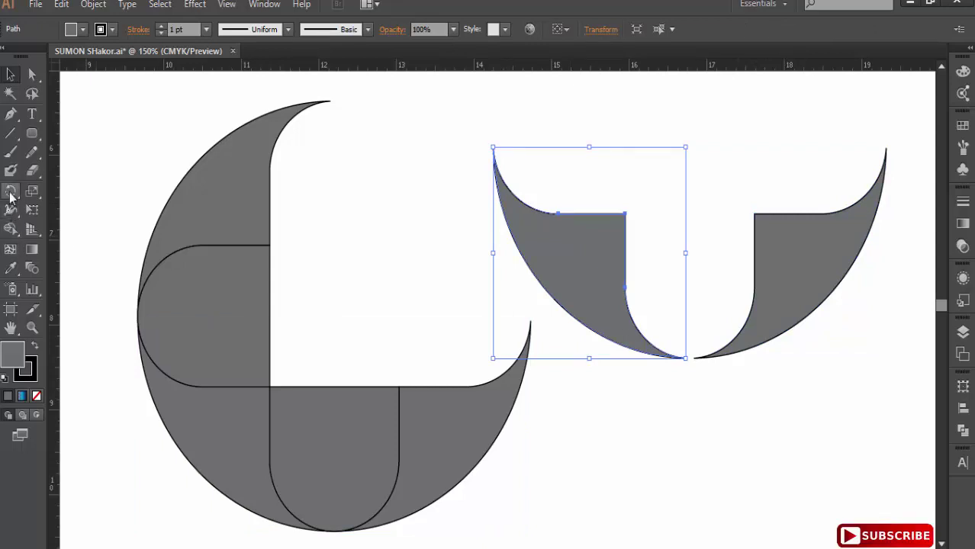
pyautogui.rightClick(579, 261)
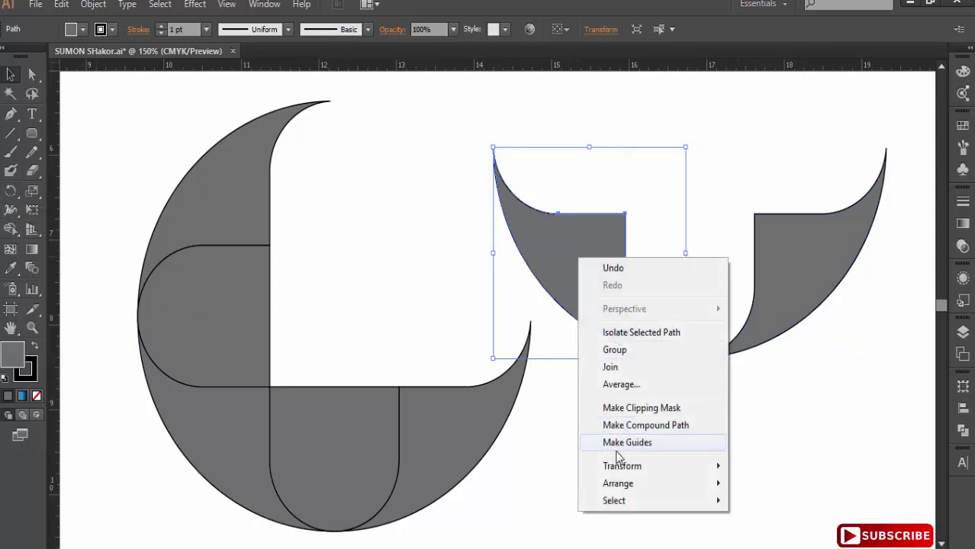
pyautogui.moveTo(622, 466)
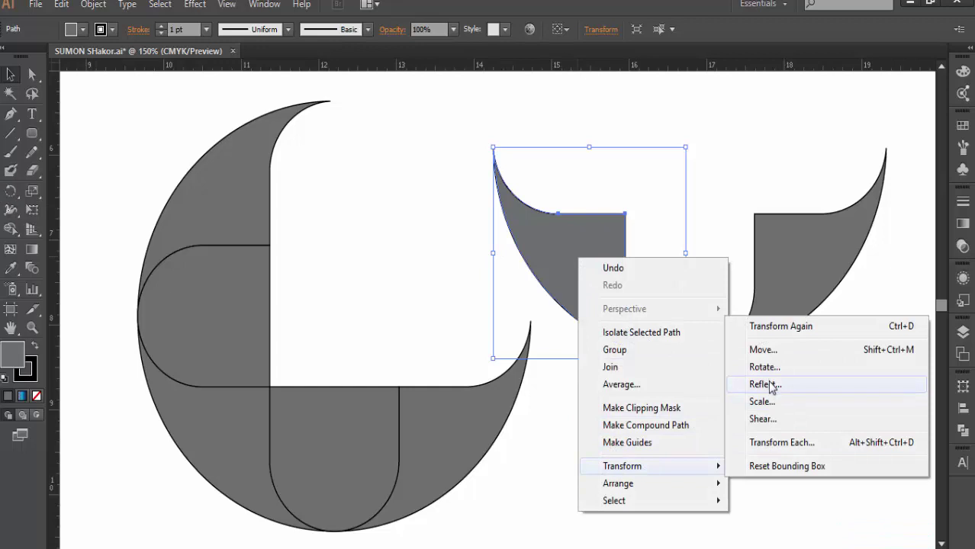
pyautogui.click(771, 388)
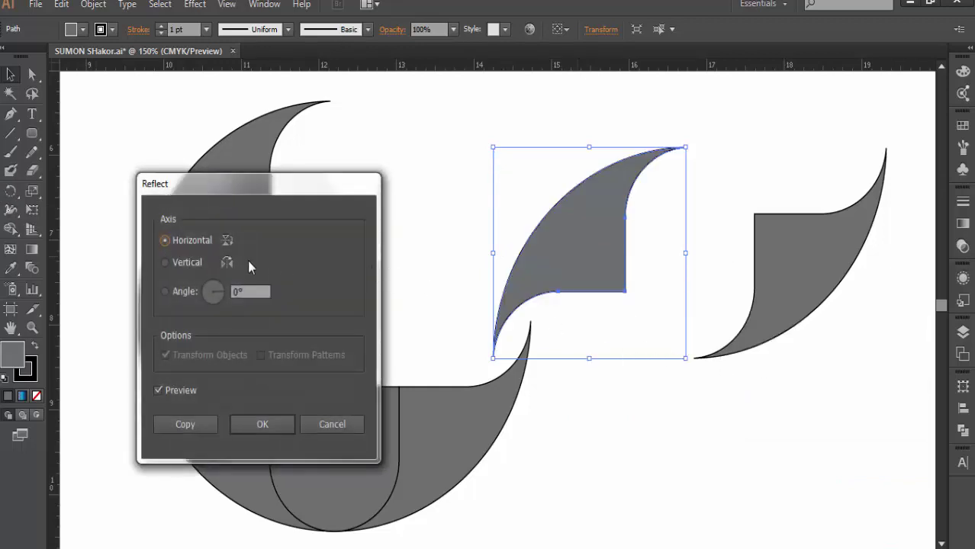
pyautogui.click(281, 432)
pyautogui.moveTo(617, 273); pyautogui.dragTo(747, 363)
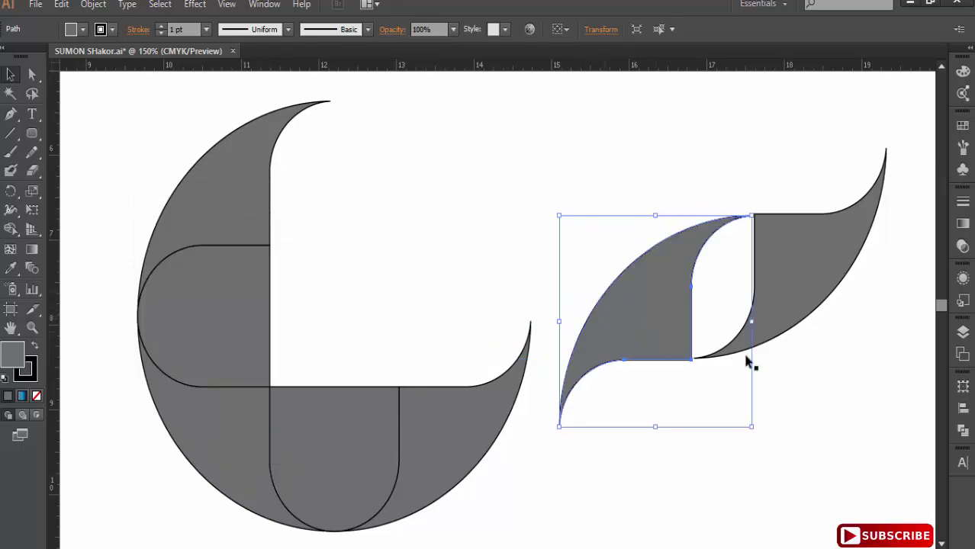
# Step: In Outline mode, drag the centre leaf's top anchor up onto the rectangle's edge
pyautogui.press('a')
pyautogui.click(725, 321)
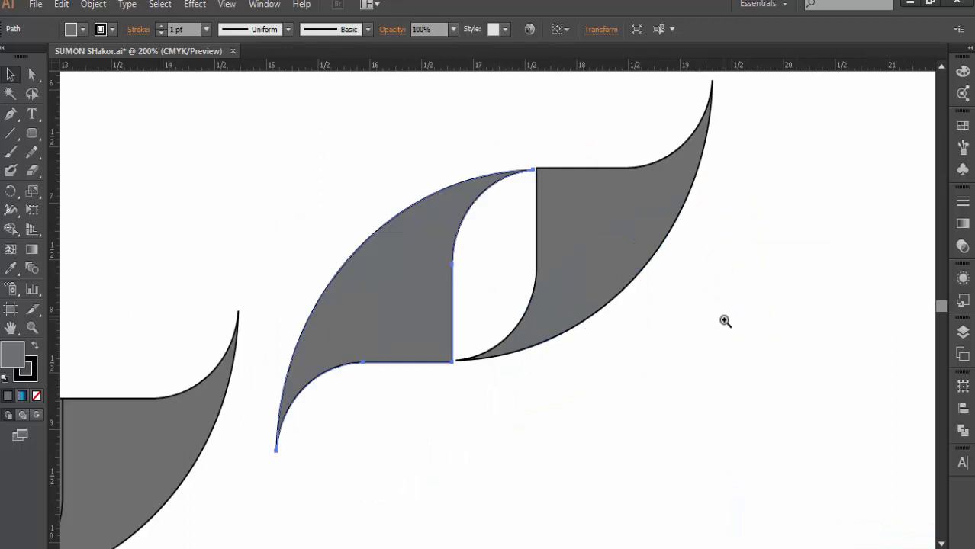
pyautogui.click(505, 276)
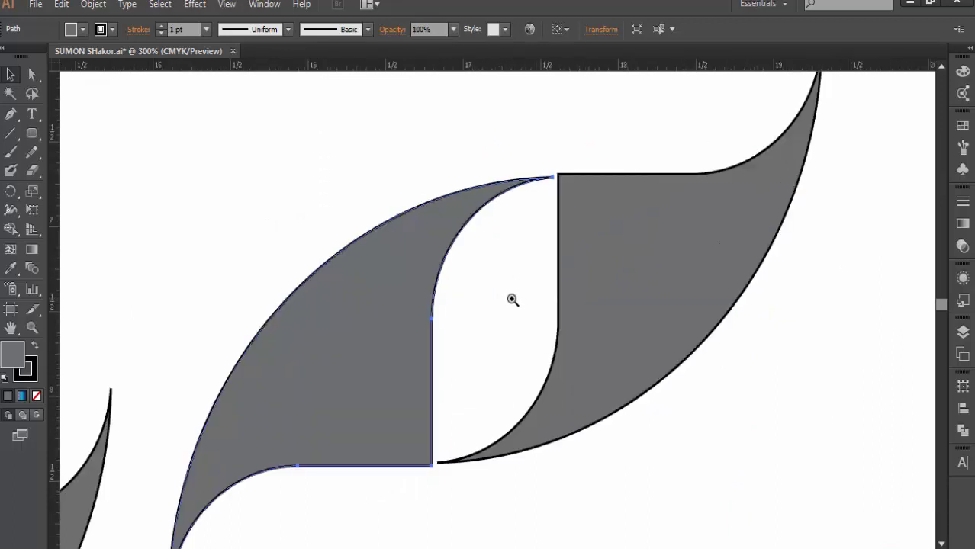
pyautogui.keyDown('alt'); pyautogui.click(512, 300); pyautogui.keyUp('alt')
pyautogui.press('v')
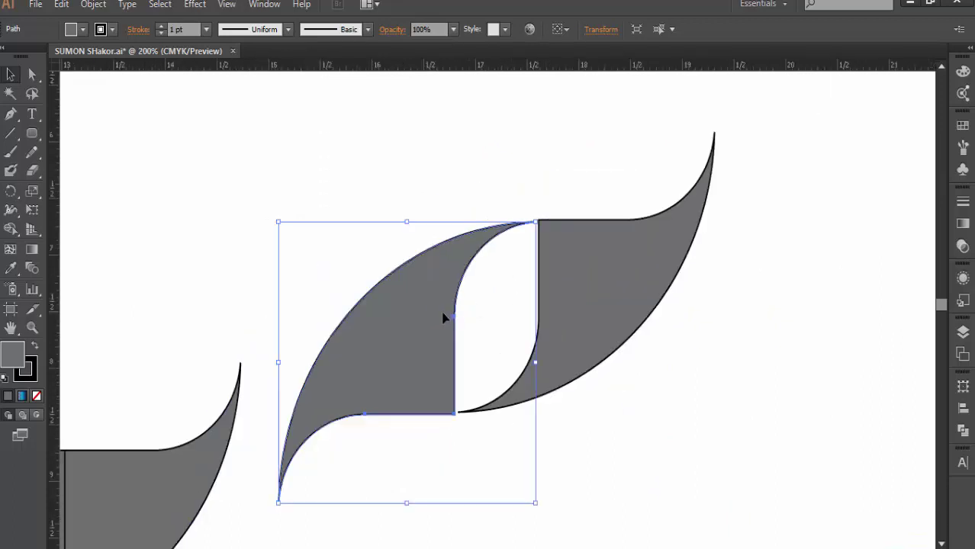
pyautogui.hotkey('ctrl', 'shift', 'b')
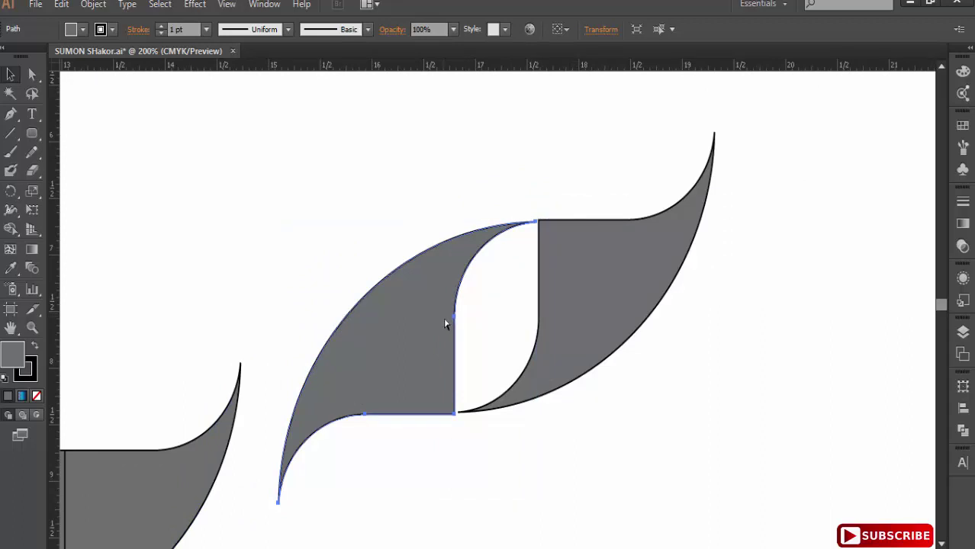
pyautogui.hotkey('ctrl', 'y')
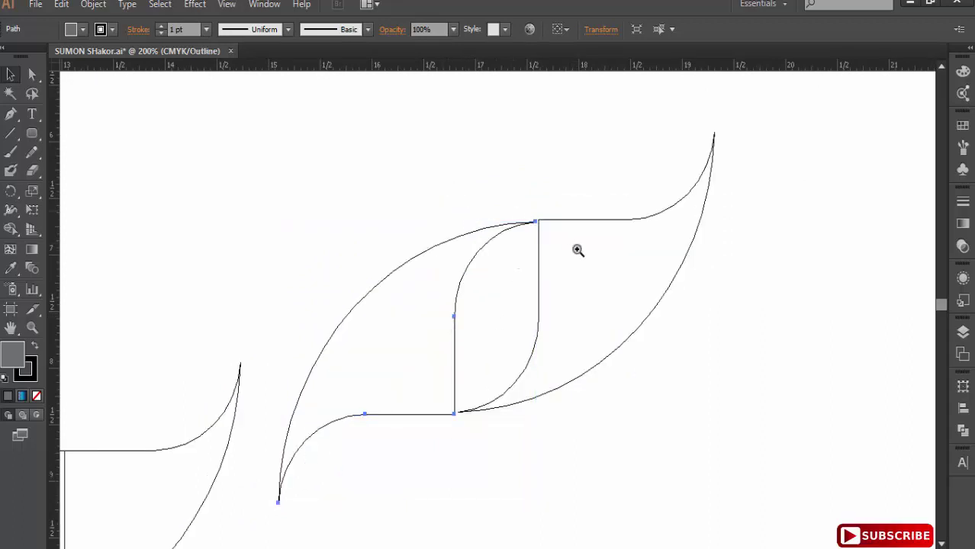
pyautogui.moveTo(451, 189); pyautogui.dragTo(595, 265)
pyautogui.moveTo(390, 186); pyautogui.dragTo(610, 352)
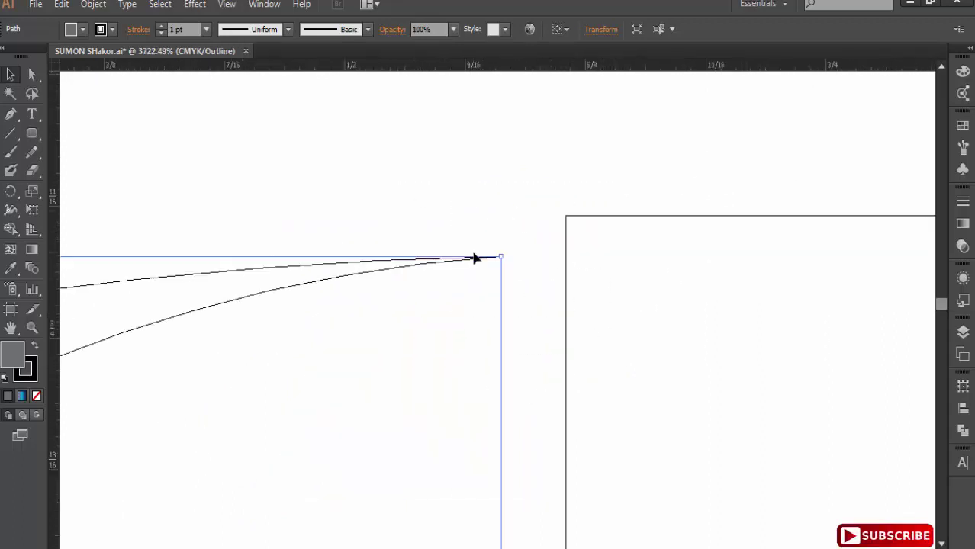
pyautogui.moveTo(496, 259)
pyautogui.mouseDown()
pyautogui.moveTo(559, 219)
pyautogui.moveTo(547, 224)
pyautogui.mouseUp()
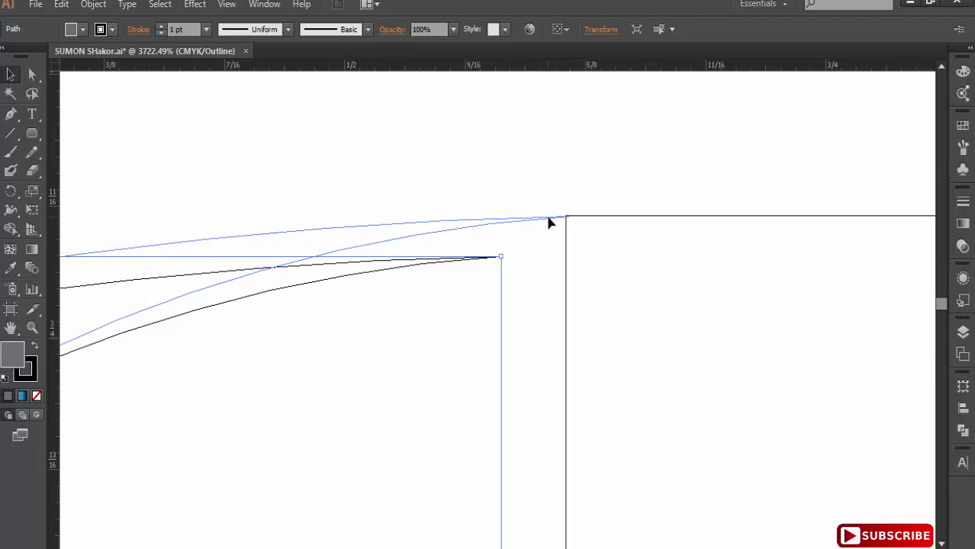
pyautogui.moveTo(548, 222); pyautogui.dragTo(556, 223)
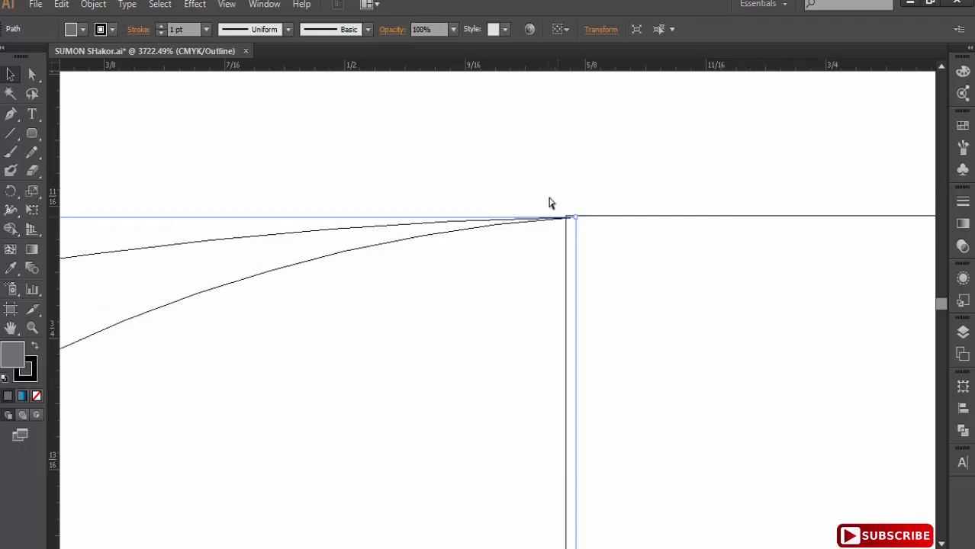
# Step: Snap the curved path's end exactly onto the rectangle's top corner
pyautogui.moveTo(521, 168); pyautogui.dragTo(614, 257)
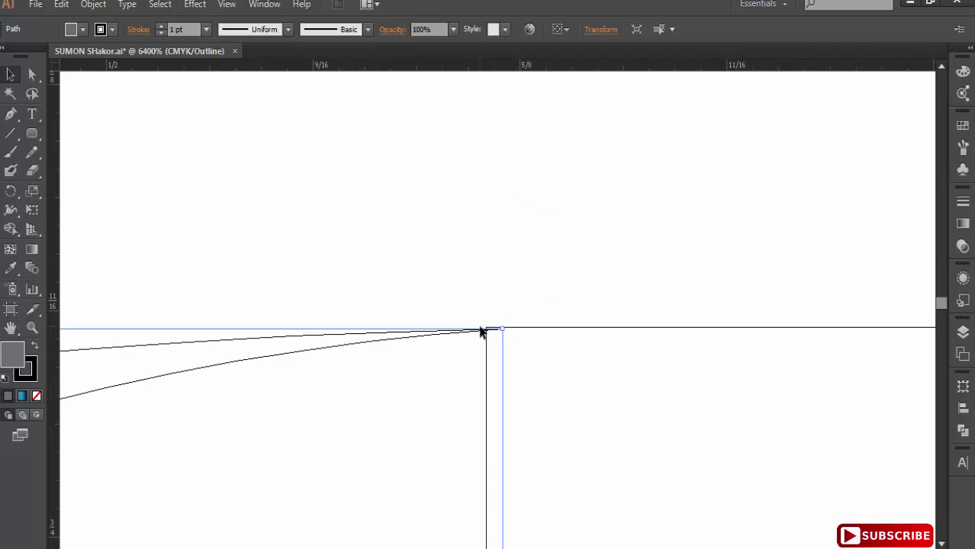
pyautogui.click(478, 332)
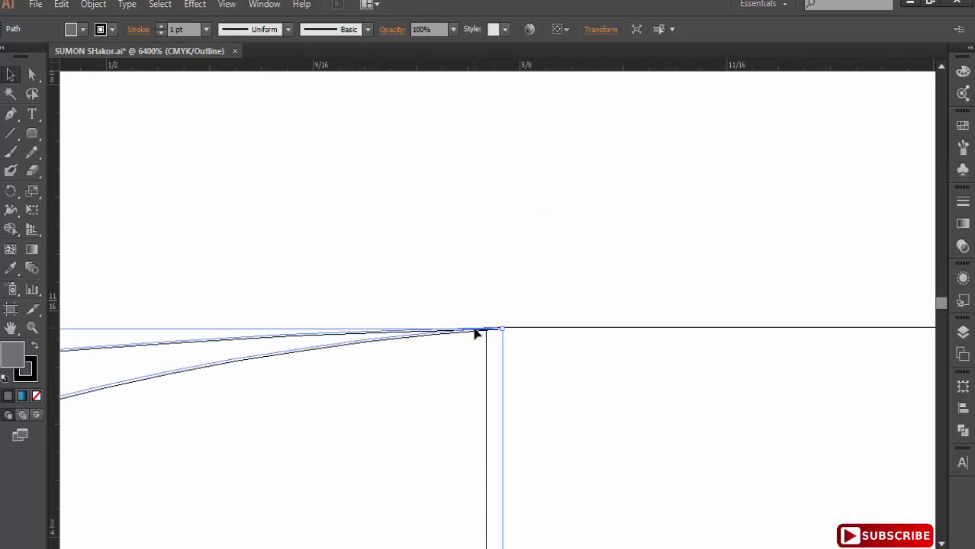
pyautogui.click(476, 333)
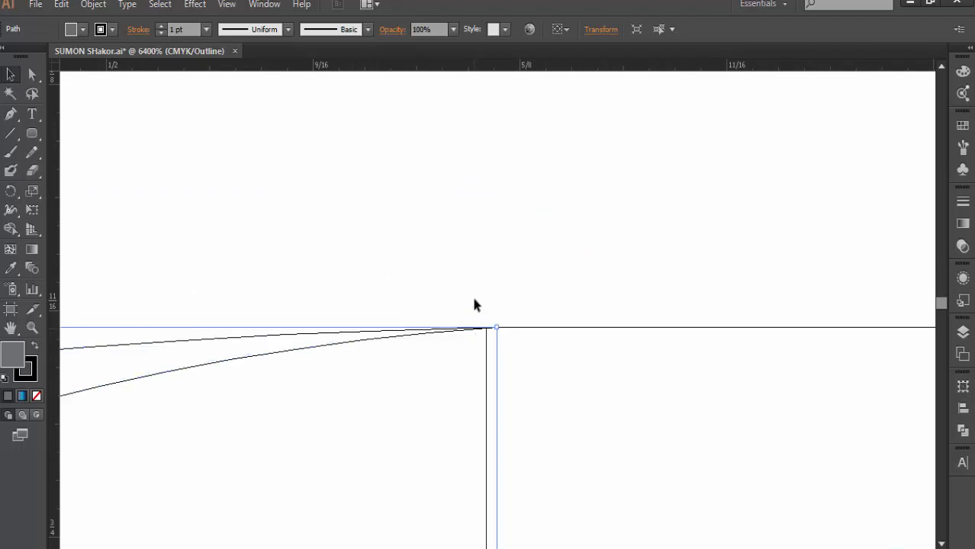
pyautogui.click(473, 305)
# Step: Check the leaf's lower corner join, zoom out, and return to Preview showing the grey fills
pyautogui.scroll(-3, 474, 305)
pyautogui.scroll(-2, 474, 305)
pyautogui.scroll(-2, 473, 305)
pyautogui.scroll(-1, 474, 305)
pyautogui.scroll(-1, 473, 305)
pyautogui.scroll(-1, 473, 305)
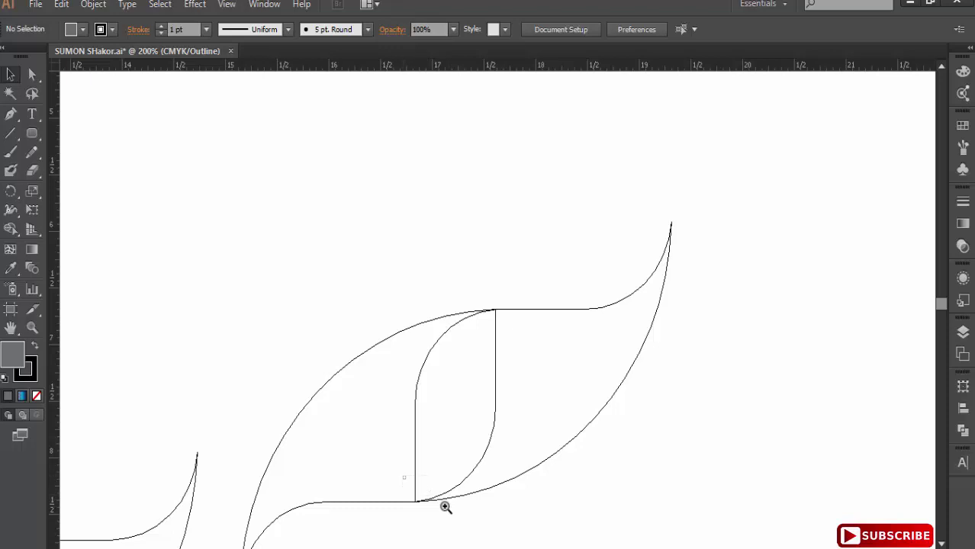
pyautogui.moveTo(402, 475); pyautogui.dragTo(447, 508)
pyautogui.hotkey('ctrl', '-')
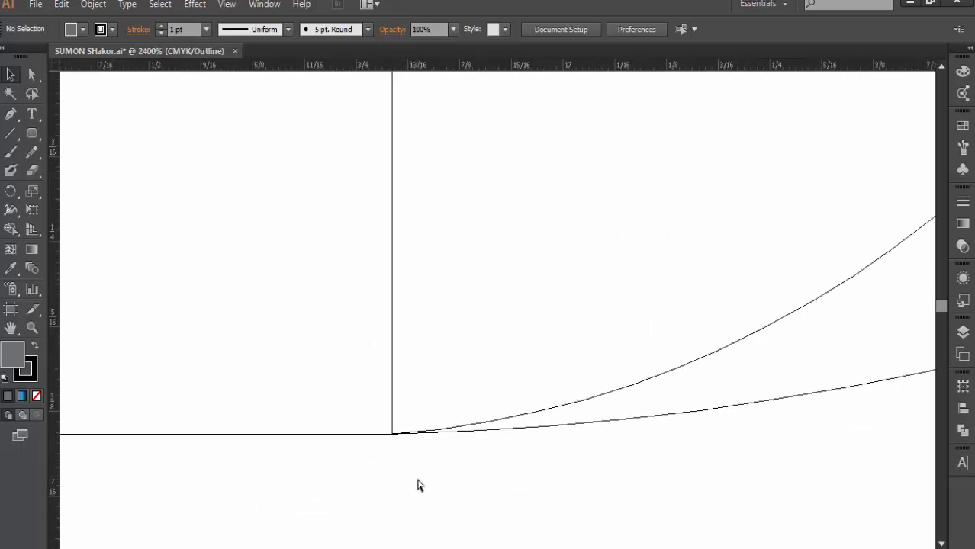
pyautogui.hotkey('ctrl', '-')
pyautogui.hotkey('ctrl', '-')
pyautogui.hotkey('ctrl', '-')
pyautogui.hotkey('ctrl', '-')
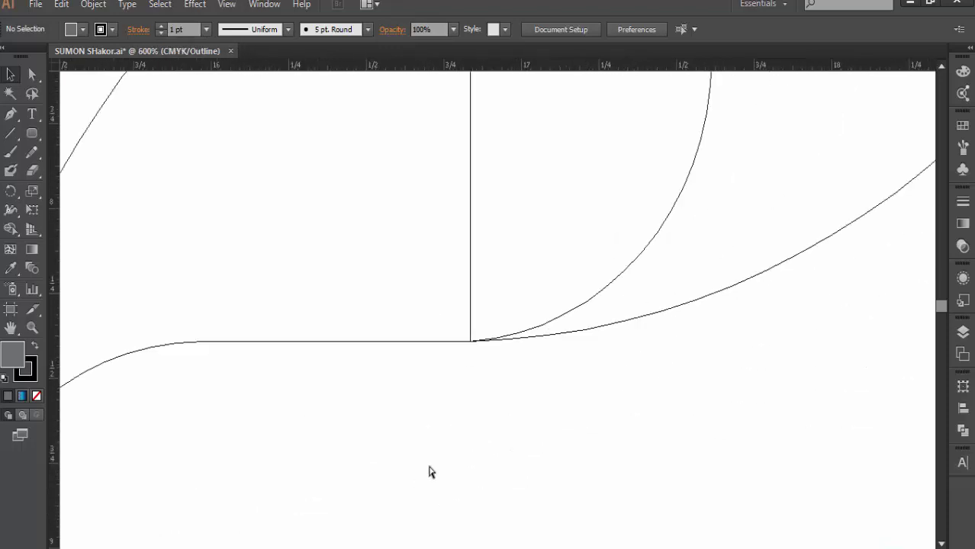
pyautogui.hotkey('ctrl', '-')
pyautogui.moveTo(489, 322)
pyautogui.mouseDown()
pyautogui.moveTo(472, 457)
pyautogui.moveTo(467, 449)
pyautogui.mouseUp()
pyautogui.hotkey('ctrl', '-')
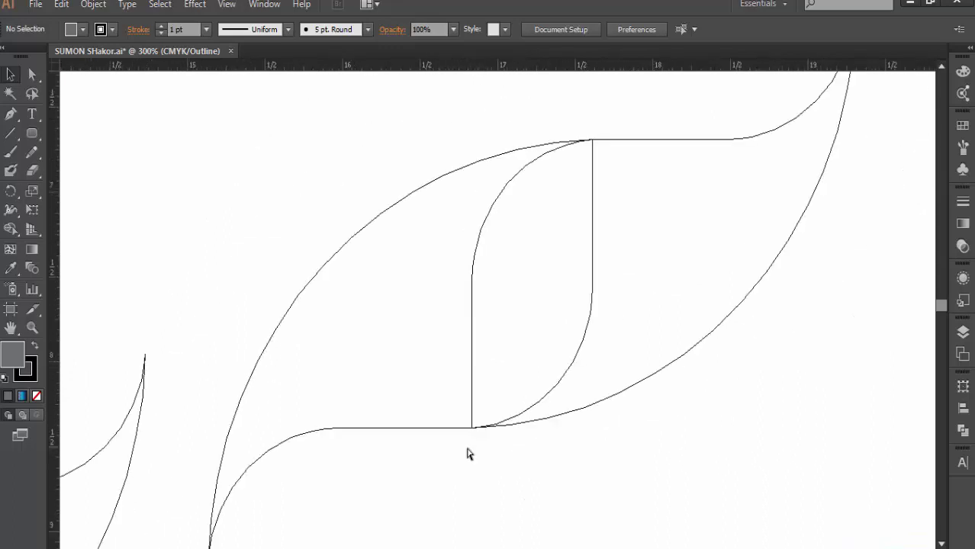
pyautogui.hotkey('ctrl', 'y')
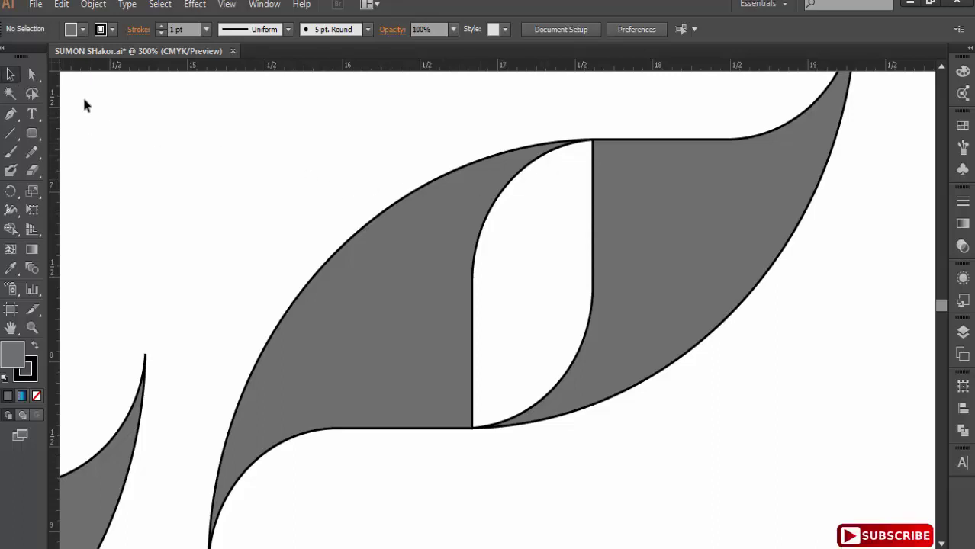
# Step: Merge the two grey swoosh pieces into one seamless leaf with the Shape Builder
pyautogui.moveTo(577, 123); pyautogui.dragTo(624, 176)
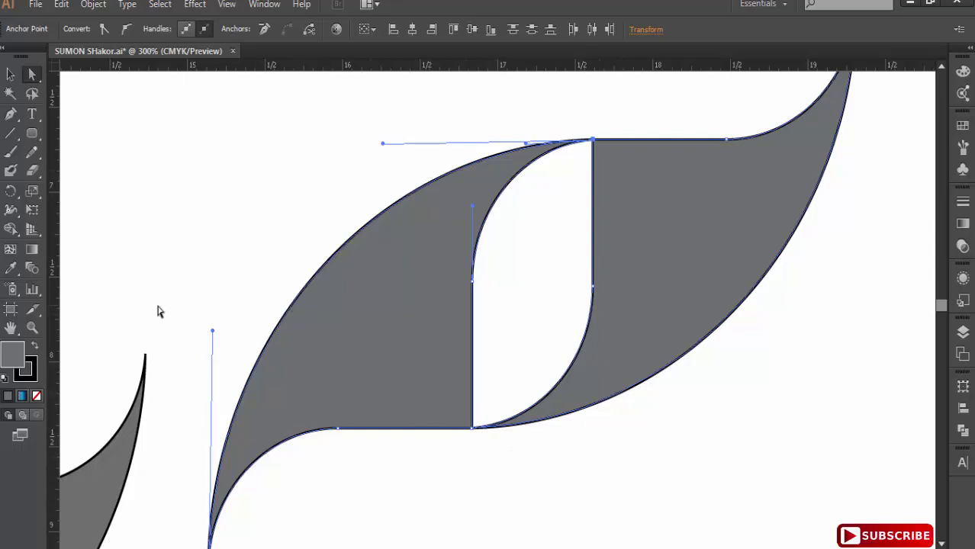
pyautogui.click(151, 276)
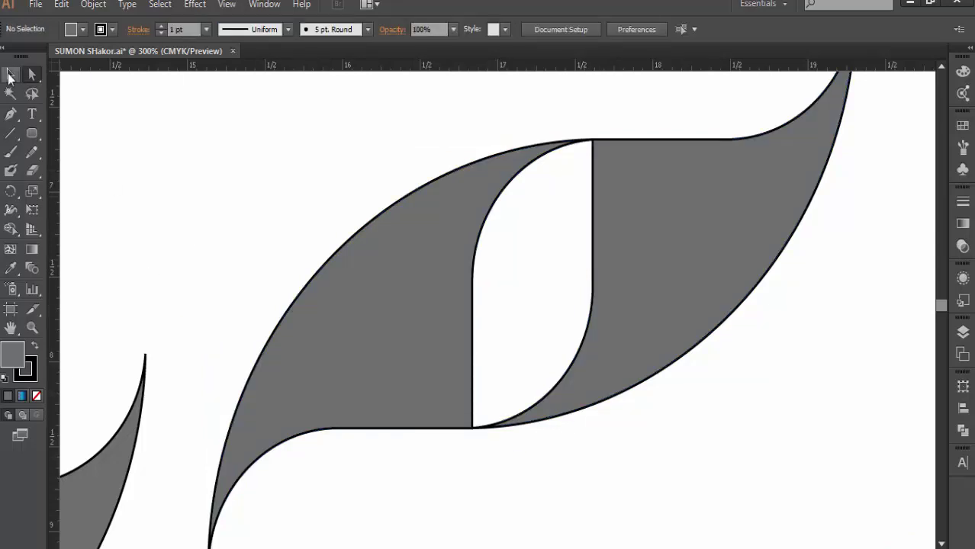
pyautogui.moveTo(295, 152); pyautogui.dragTo(763, 344)
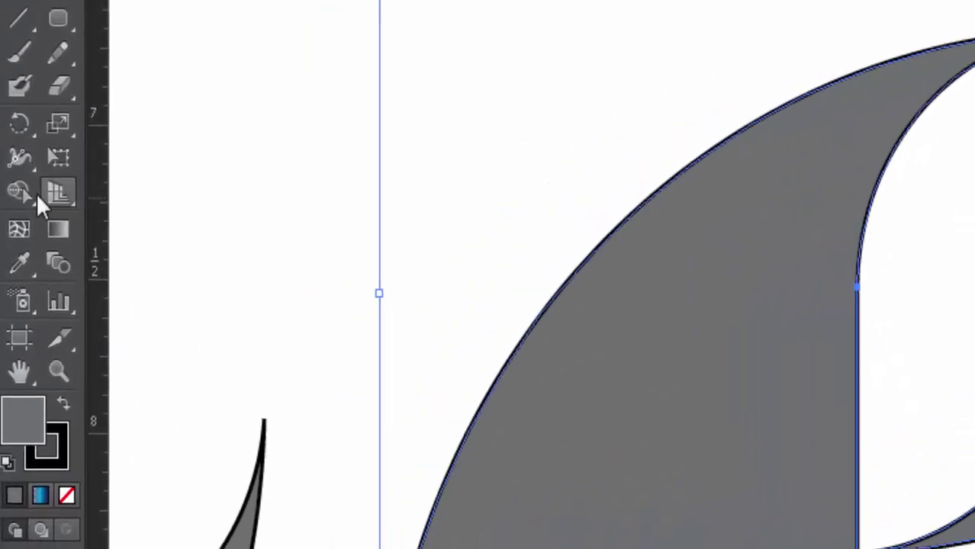
pyautogui.click(34, 193)
pyautogui.moveTo(657, 252); pyautogui.dragTo(463, 321)
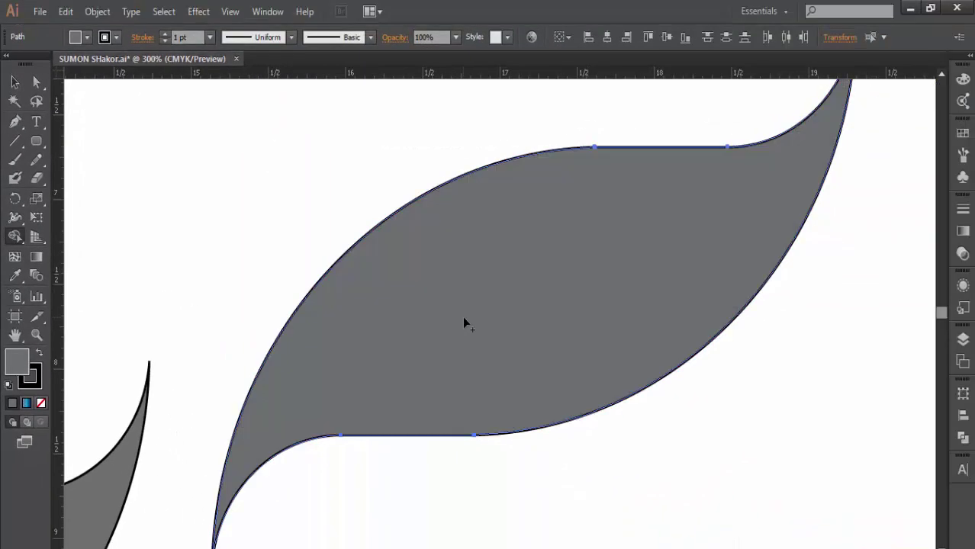
pyautogui.click(15, 82)
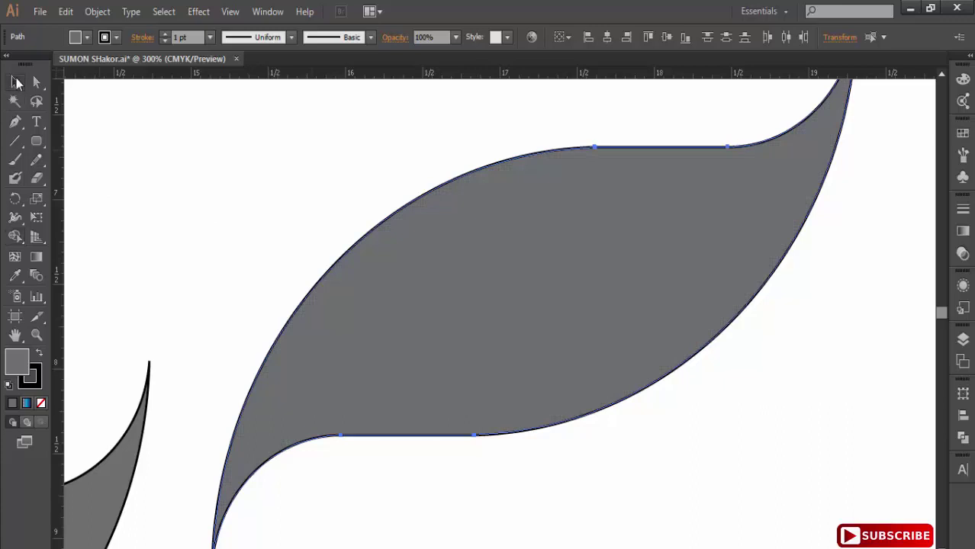
pyautogui.click(129, 147)
pyautogui.hotkey('ctrl', '-')
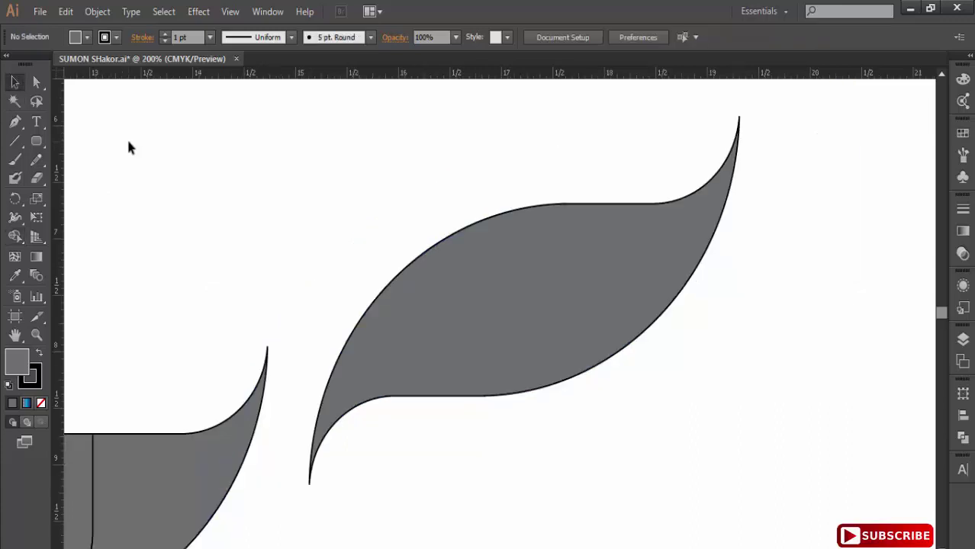
pyautogui.hotkey('ctrl', '-')
pyautogui.hotkey('ctrl', '-')
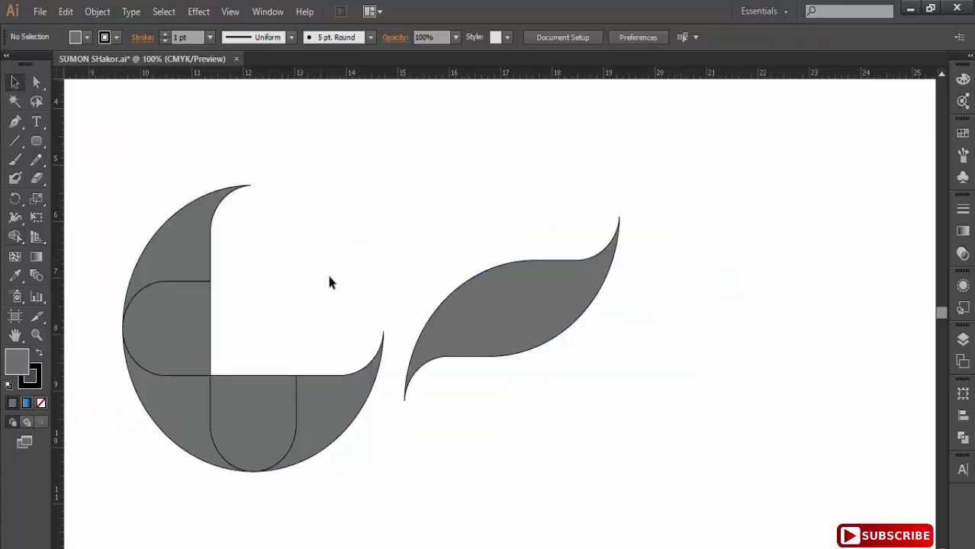
# Step: Fill the leaf with New Gradient Swatch 1 as a linear blue gradient
pyautogui.click(481, 316)
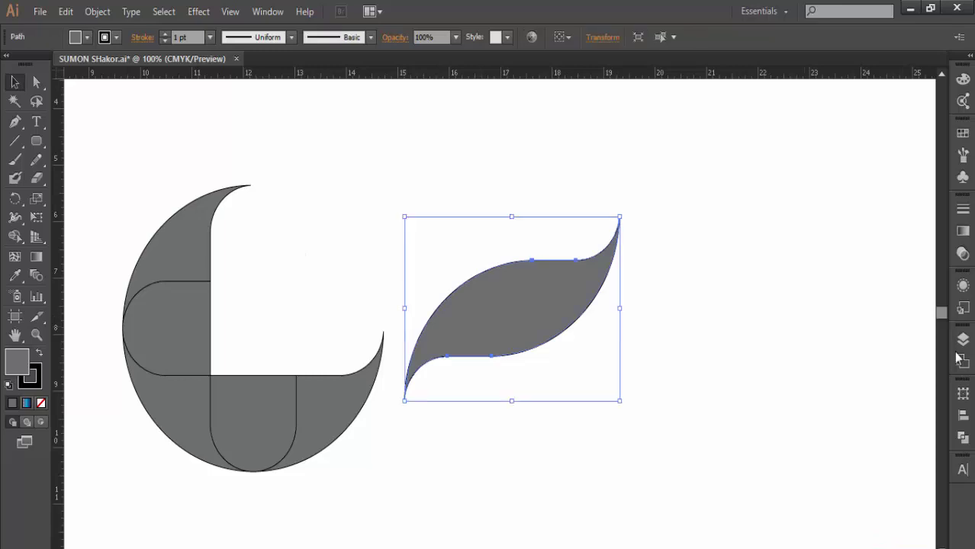
pyautogui.click(962, 230)
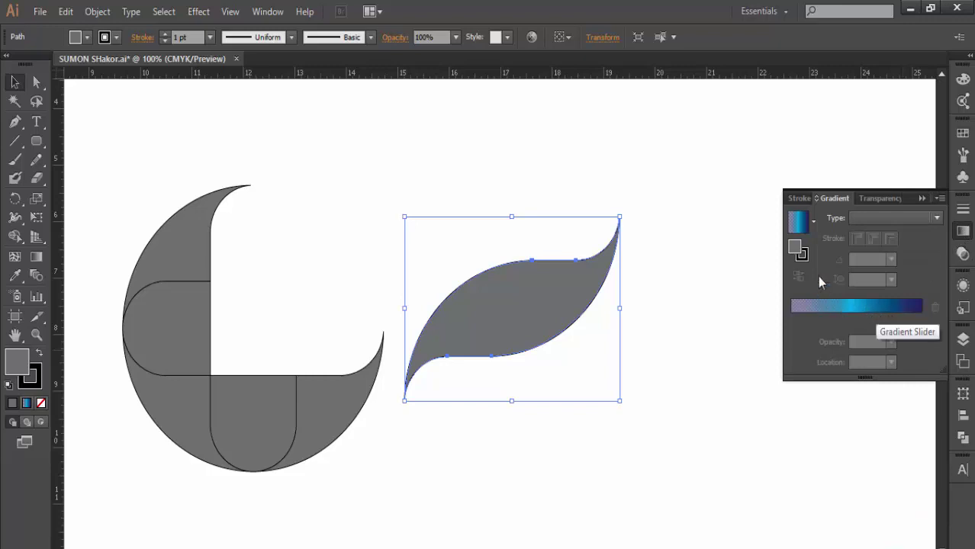
pyautogui.click(813, 222)
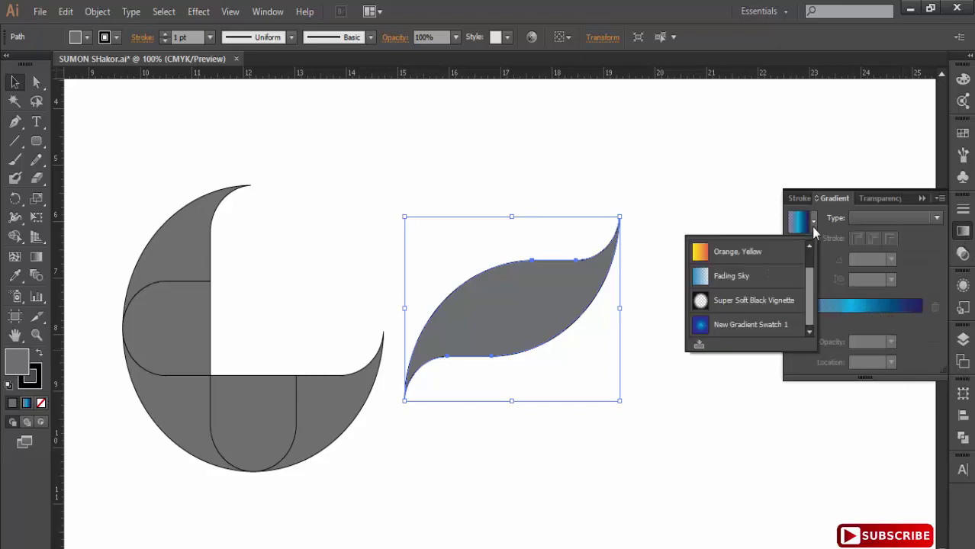
pyautogui.click(723, 326)
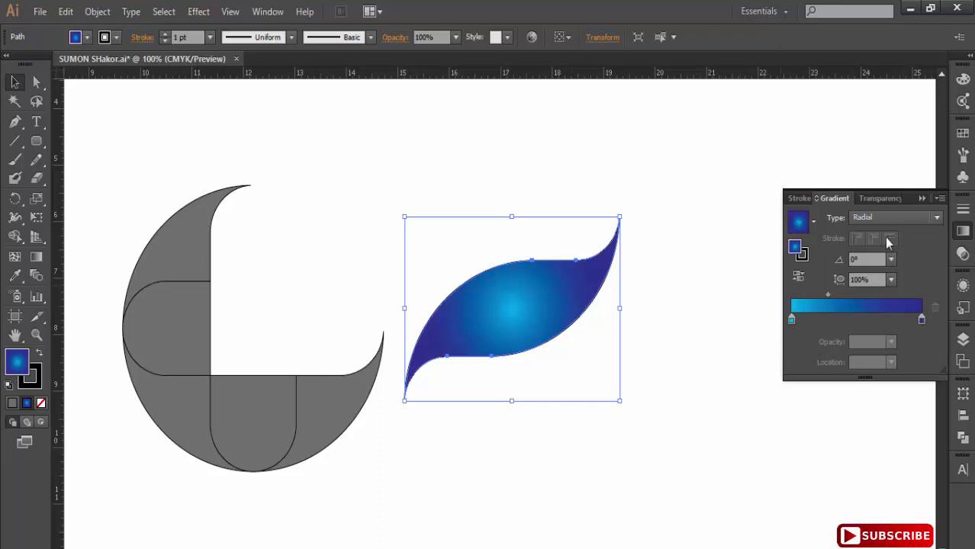
pyautogui.click(887, 217)
pyautogui.click(884, 232)
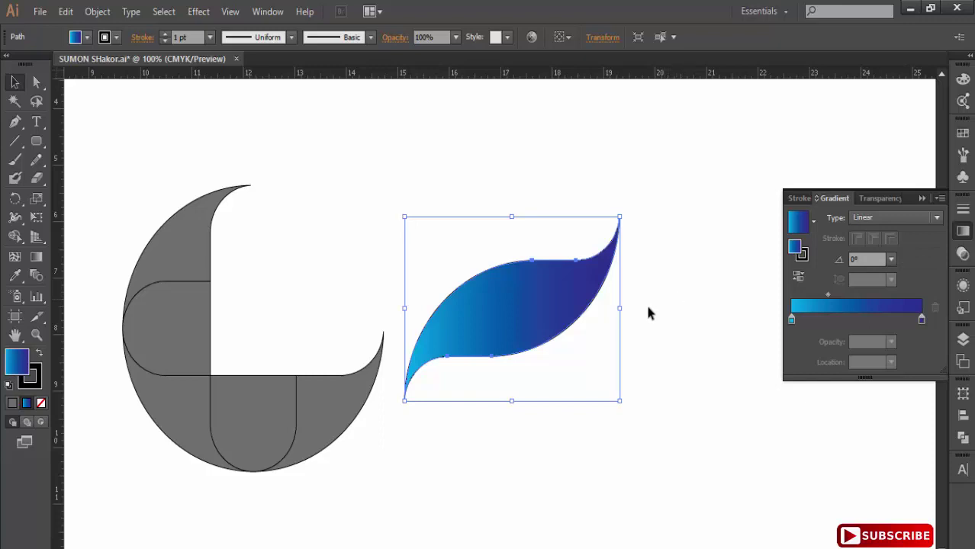
# Step: Move the gradient leaf up-left into the crescent's open upper-right gap
pyautogui.click(814, 223)
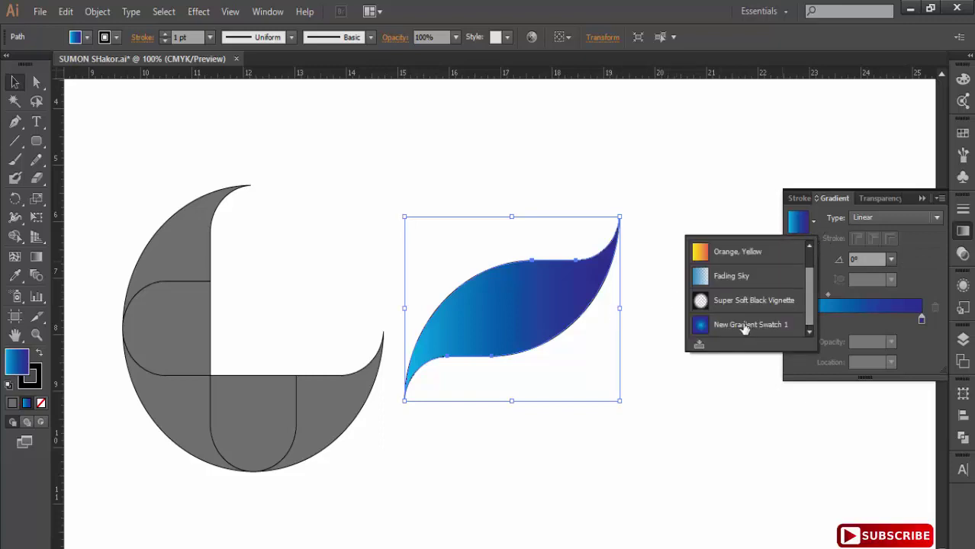
pyautogui.scroll(1, 809, 289)
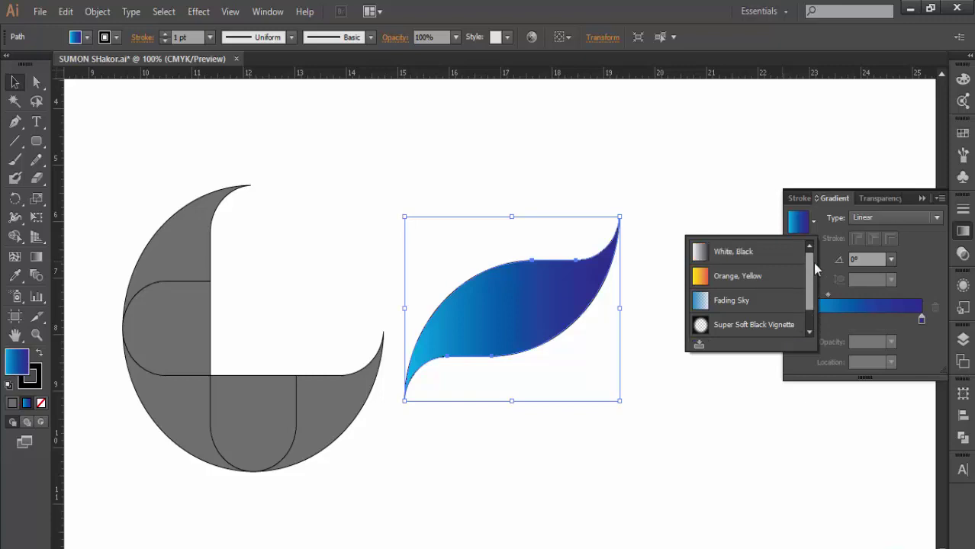
pyautogui.click(697, 215)
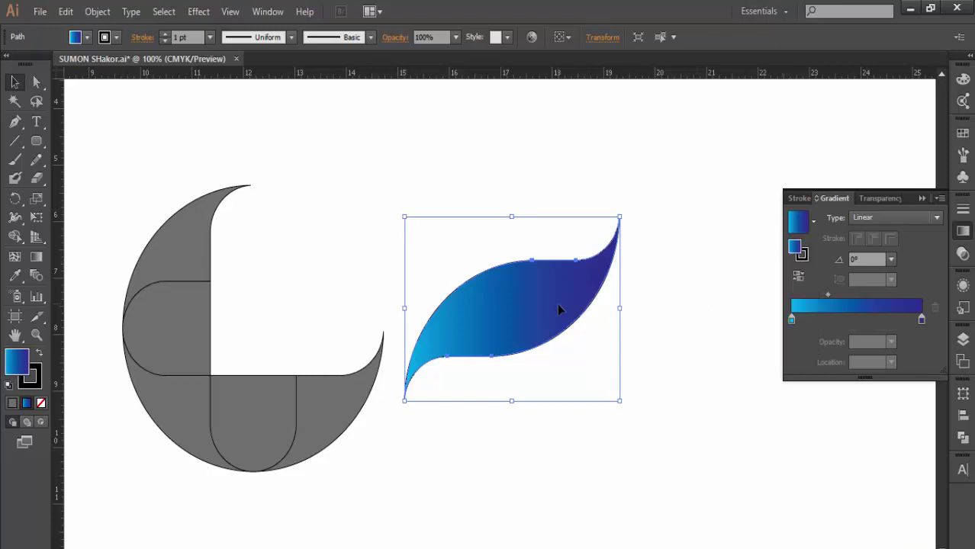
pyautogui.moveTo(558, 309)
pyautogui.mouseDown()
pyautogui.moveTo(413, 236)
pyautogui.moveTo(276, 239)
pyautogui.mouseUp()
# Step: Apply the blue gradient to the lower-right piece and add a middle colour stop
pyautogui.click(185, 246)
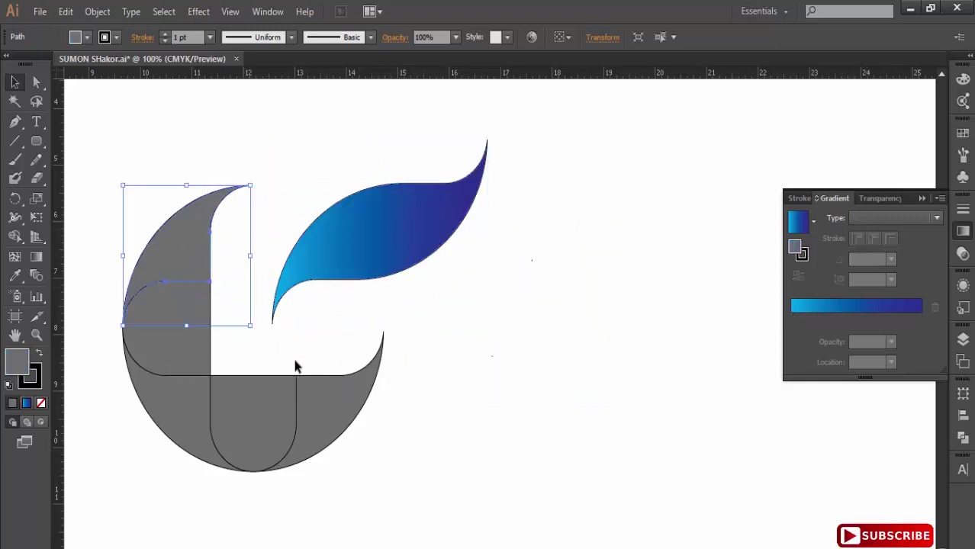
pyautogui.click(327, 406)
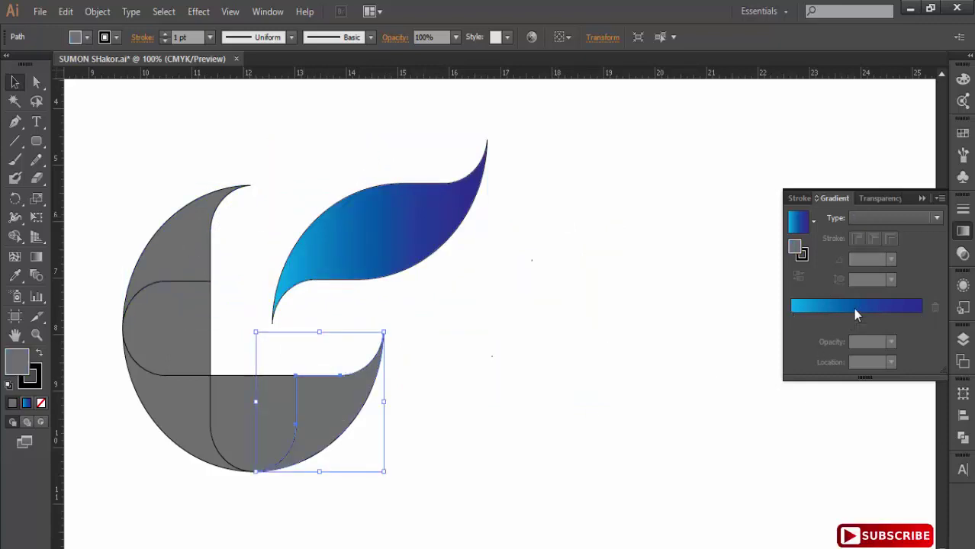
pyautogui.click(855, 306)
pyautogui.moveTo(861, 319); pyautogui.dragTo(750, 322)
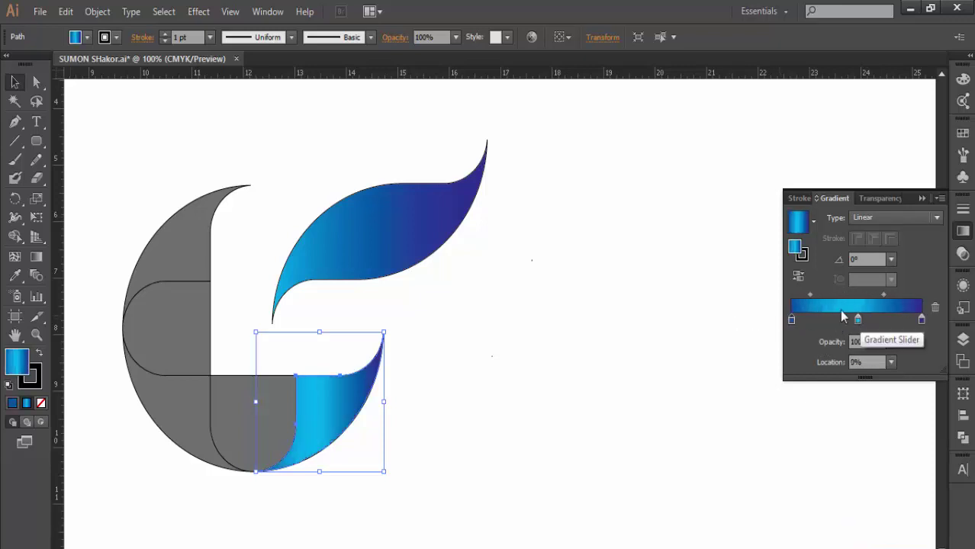
pyautogui.moveTo(812, 296)
pyautogui.mouseDown()
pyautogui.moveTo(836, 295)
pyautogui.moveTo(863, 320)
pyautogui.mouseUp()
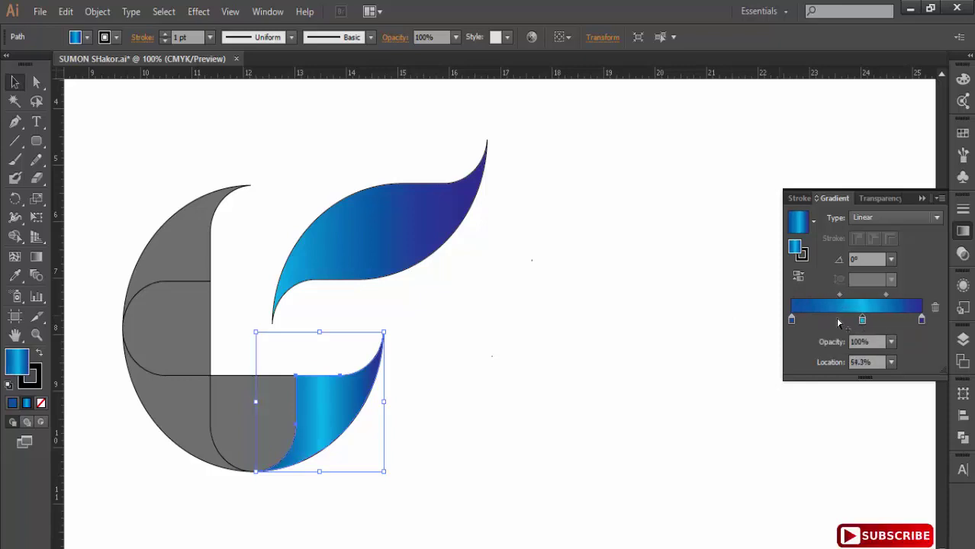
pyautogui.moveTo(796, 321); pyautogui.dragTo(792, 321)
# Step: Make the gradient's left end dark navy and set the blend midpoint to 26.21%
pyautogui.doubleClick(791, 320)
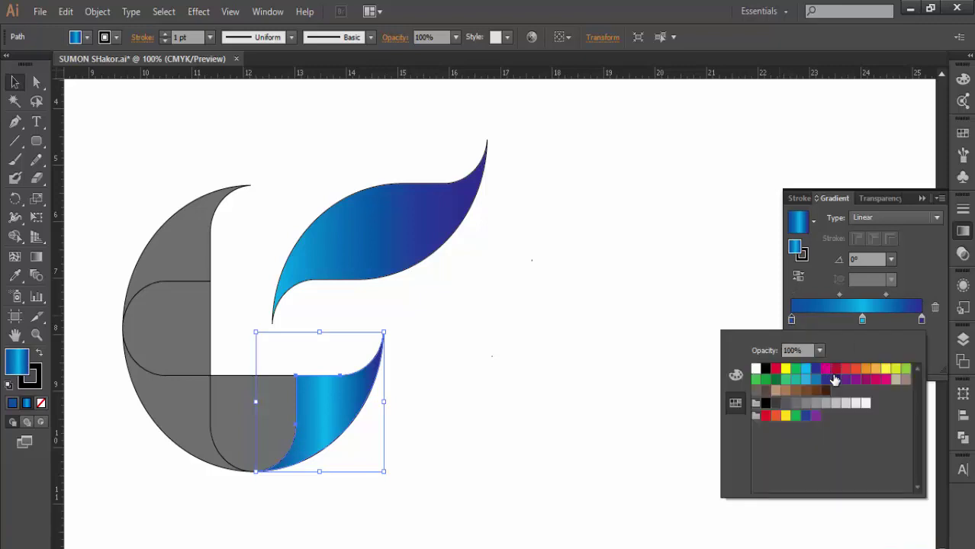
pyautogui.click(836, 379)
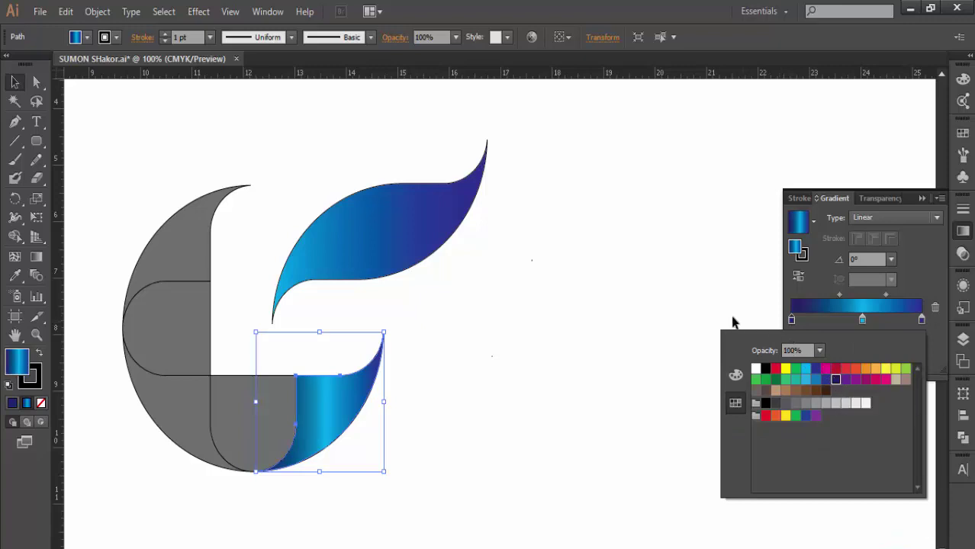
pyautogui.click(702, 291)
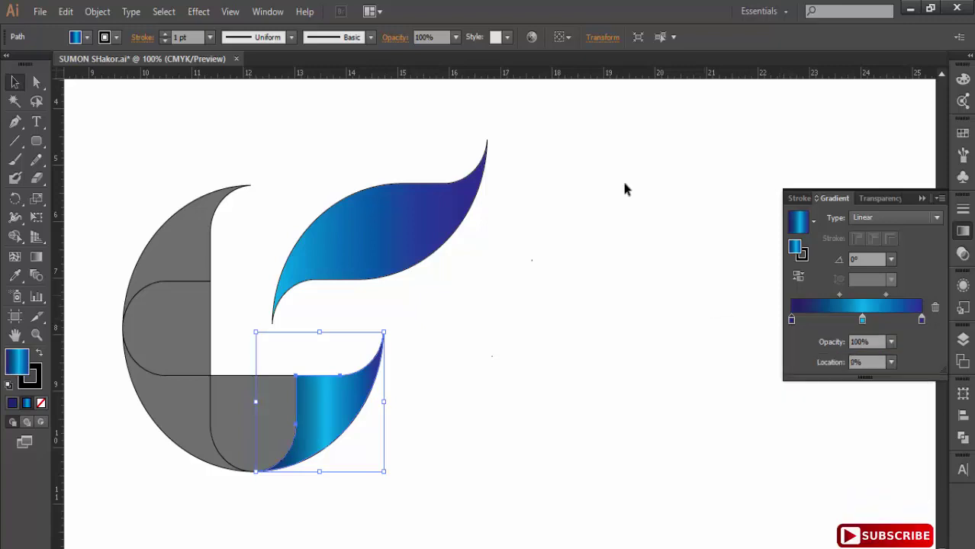
pyautogui.click(608, 273)
pyautogui.click(361, 394)
pyautogui.moveTo(886, 295); pyautogui.dragTo(877, 295)
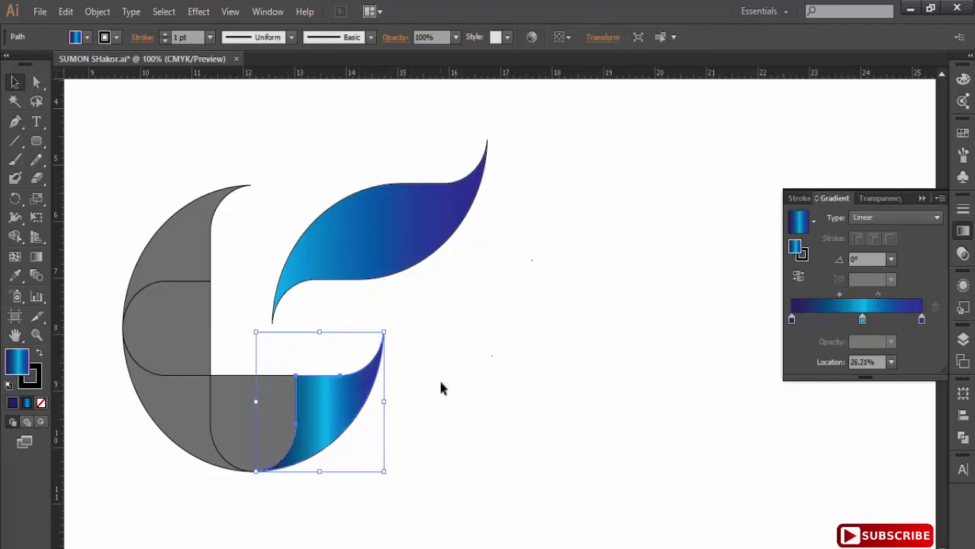
pyautogui.click(839, 294)
pyautogui.click(36, 257)
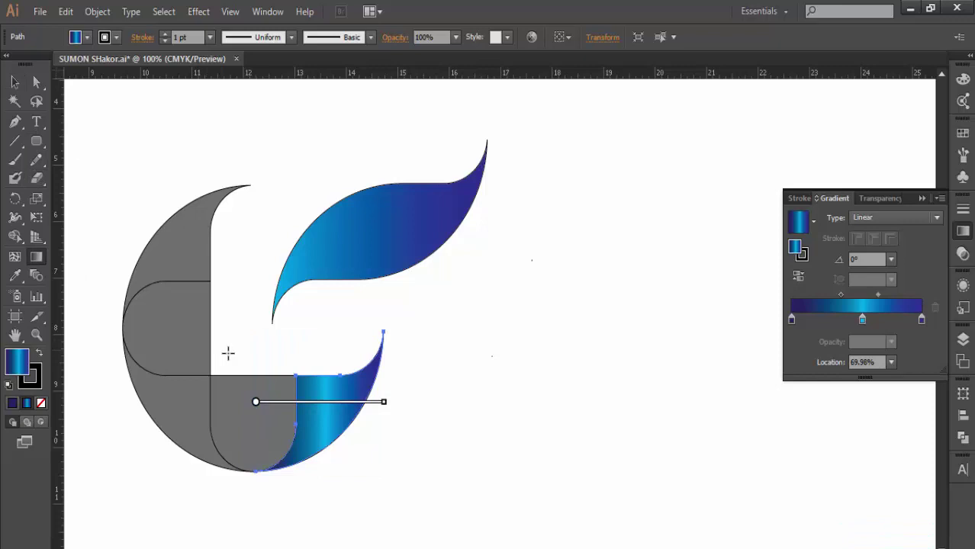
# Step: Angle the lower-right piece's gradient diagonally at -44°, navy inner corner to cyan curve
pyautogui.moveTo(292, 370)
pyautogui.mouseDown()
pyautogui.moveTo(354, 439)
pyautogui.moveTo(275, 365)
pyautogui.moveTo(368, 455)
pyautogui.mouseUp()
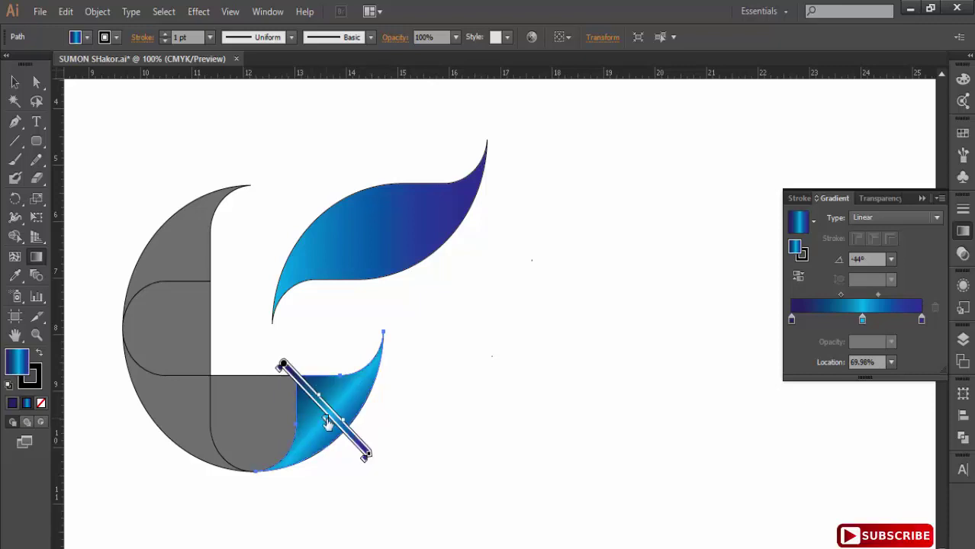
pyautogui.hotkey('ctrl', 'z')
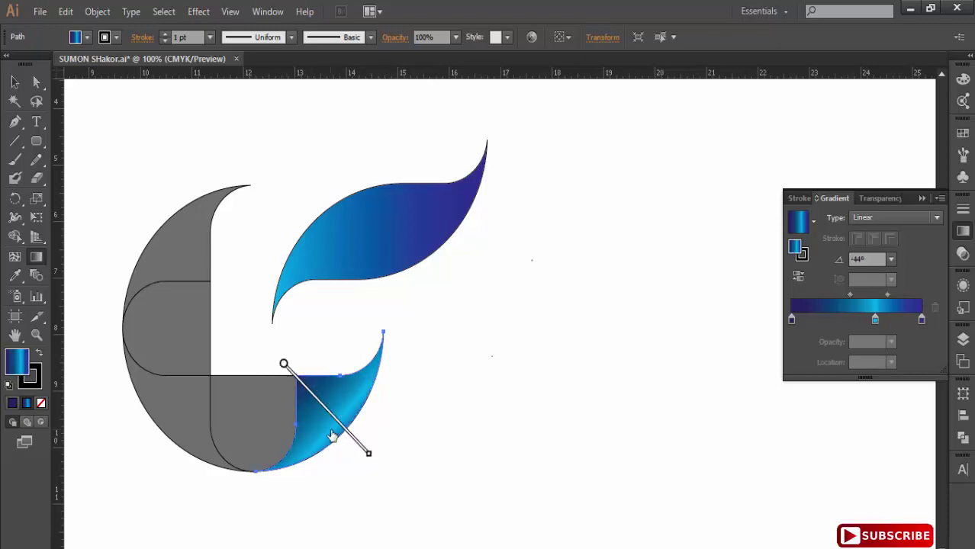
pyautogui.hotkey('ctrl', 'z')
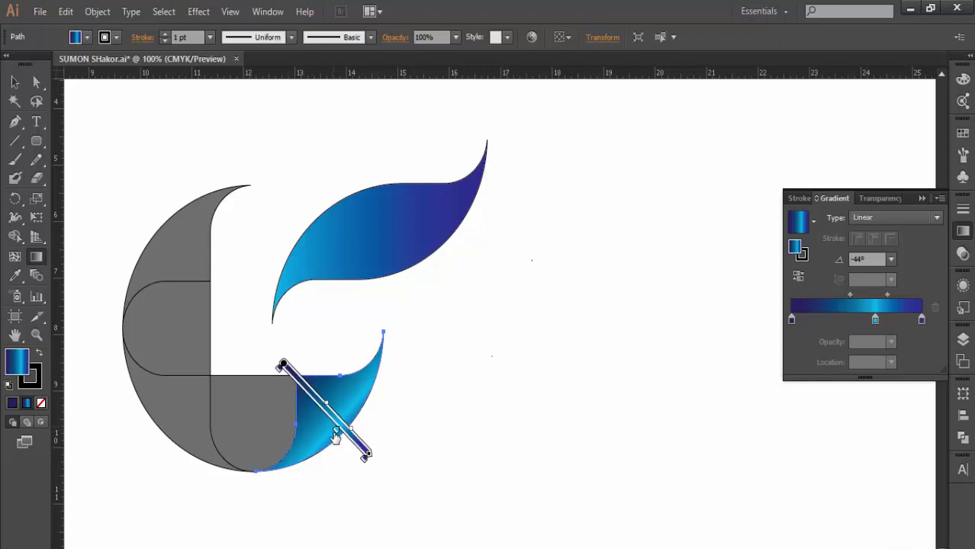
pyautogui.click(14, 81)
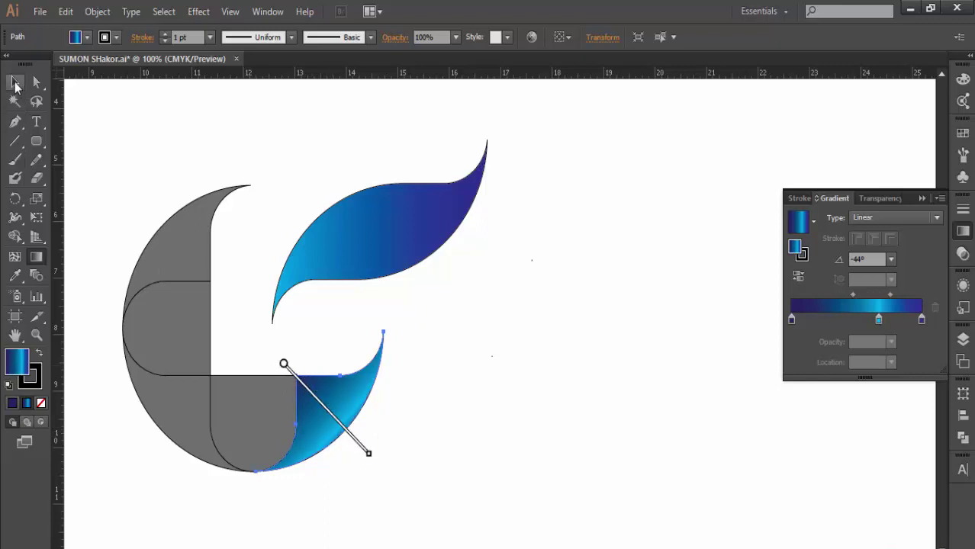
pyautogui.click(219, 357)
# Step: Select the grey lower-left piece to receive the blue gradient
pyautogui.click(322, 410)
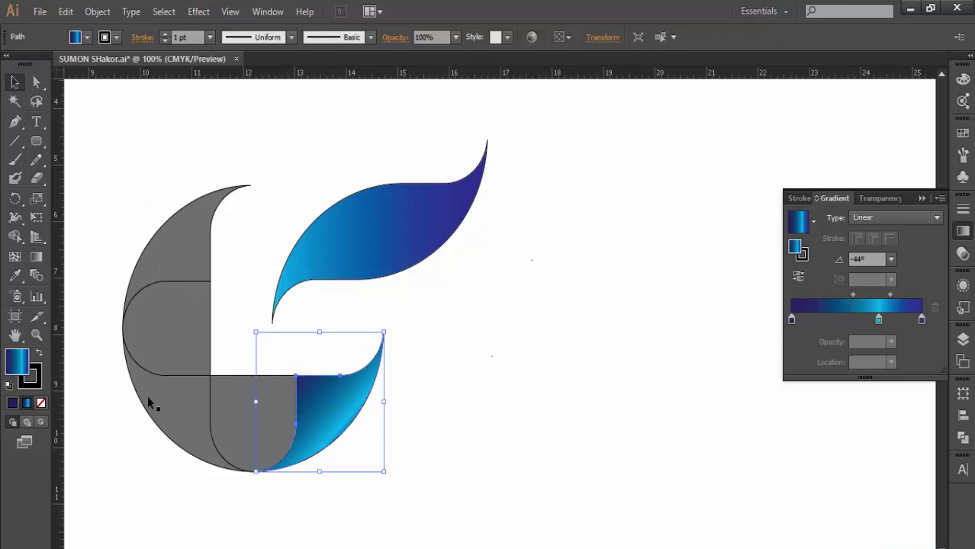
pyautogui.click(148, 395)
pyautogui.click(14, 276)
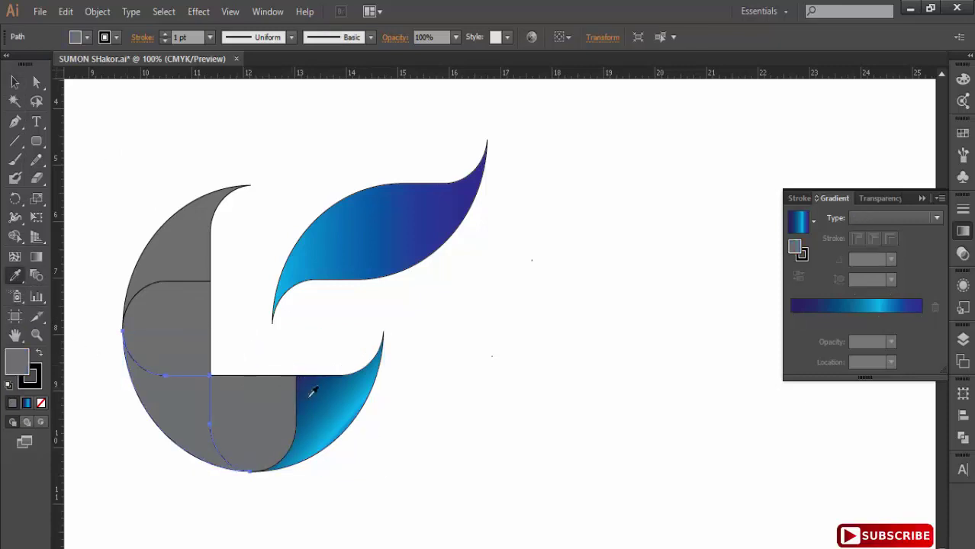
# Step: Copy the blue gradient onto the remaining grey logo pieces with the Eyedropper
pyautogui.click(312, 391)
pyautogui.click(15, 82)
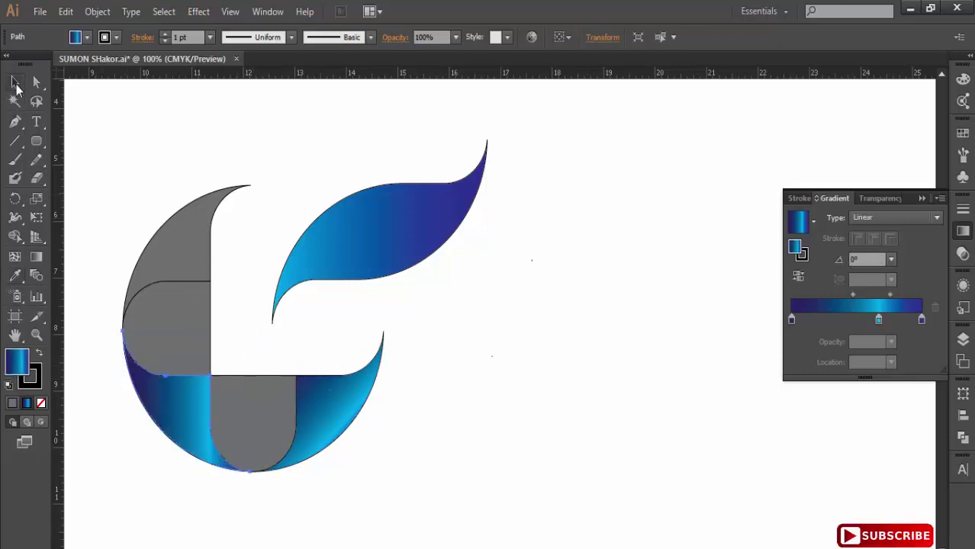
pyautogui.moveTo(174, 283); pyautogui.dragTo(183, 300)
pyautogui.keyDown('shift'); pyautogui.click(246, 404); pyautogui.keyUp('shift')
pyautogui.click(15, 275)
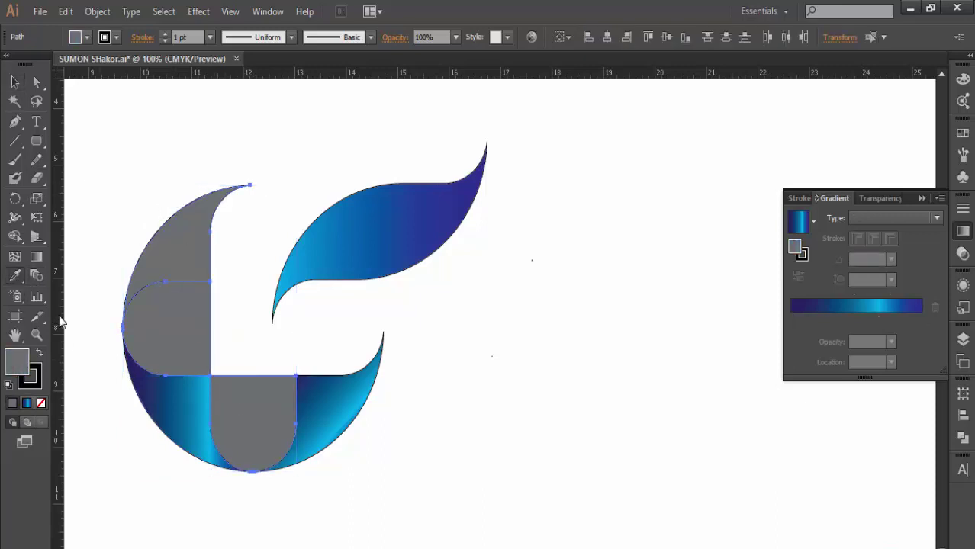
pyautogui.click(185, 396)
pyautogui.click(15, 82)
pyautogui.click(99, 191)
# Step: Run the left bar's gradient vertically at -90° with the cyan band centred
pyautogui.click(169, 330)
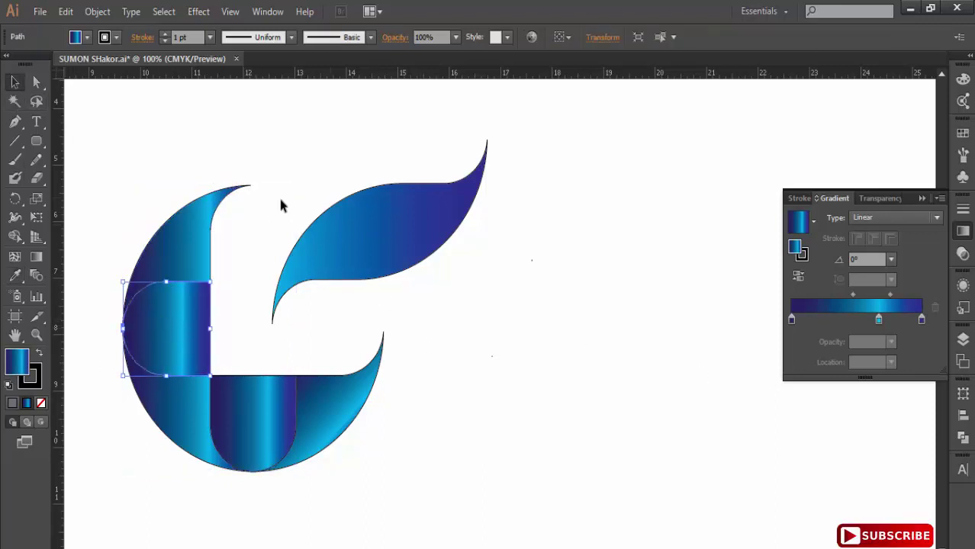
pyautogui.click(36, 256)
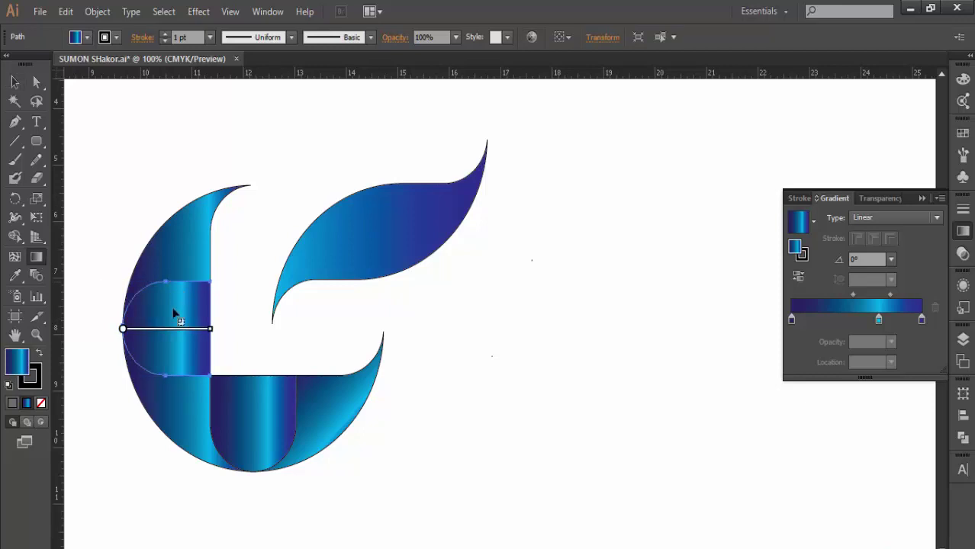
pyautogui.moveTo(174, 283); pyautogui.dragTo(177, 377)
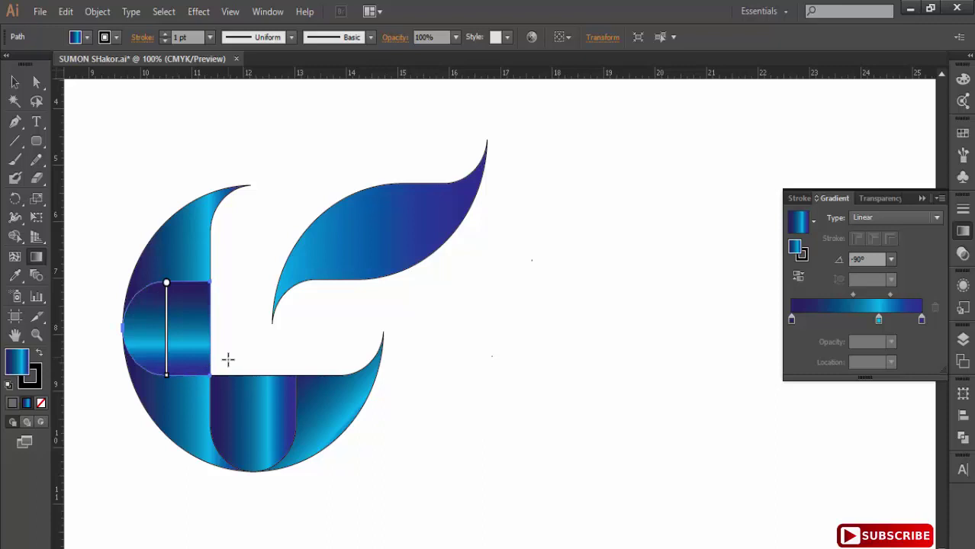
pyautogui.moveTo(170, 329)
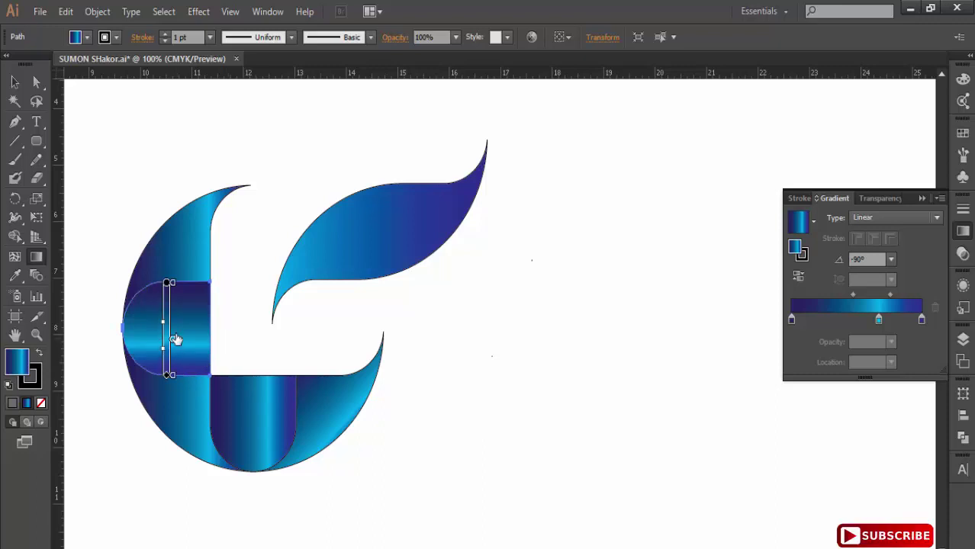
pyautogui.moveTo(174, 333); pyautogui.dragTo(171, 329)
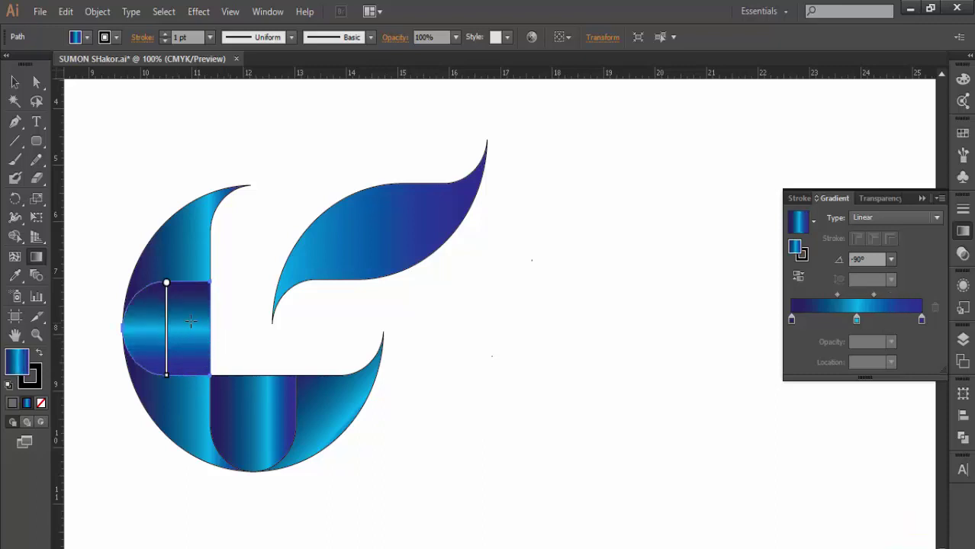
pyautogui.click(15, 82)
pyautogui.click(246, 337)
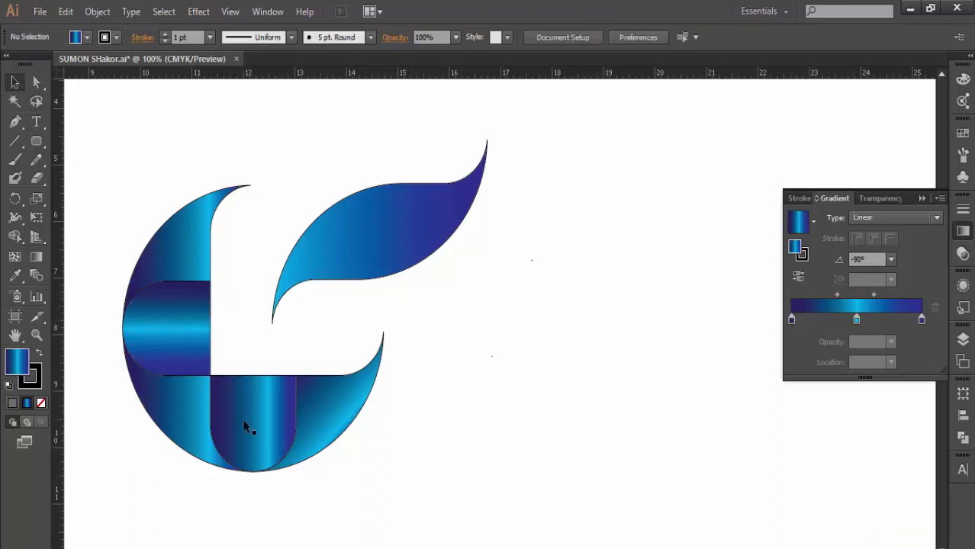
pyautogui.click(244, 427)
# Step: Shift the bottom pill piece's cyan highlight slightly left
pyautogui.click(36, 257)
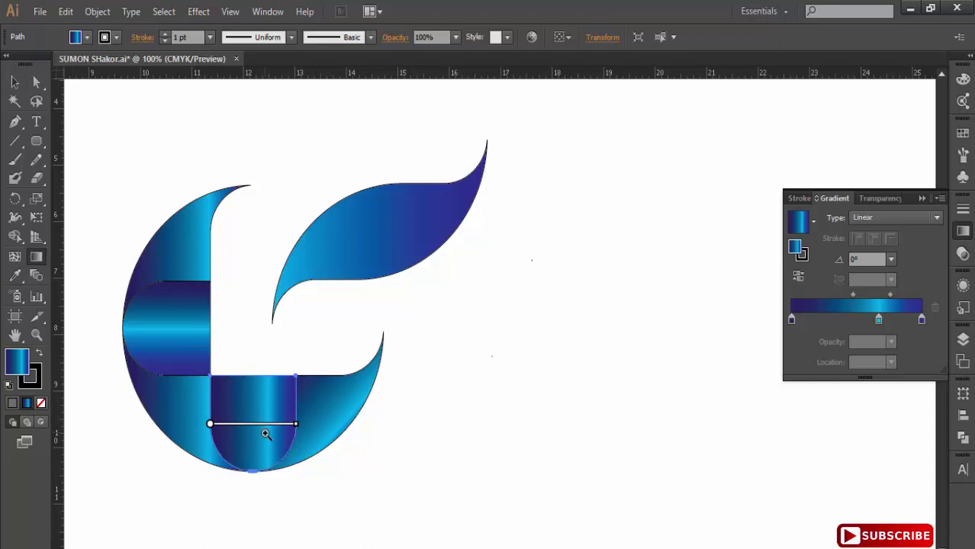
pyautogui.keyDown('ctrl'); pyautogui.click(265, 432); pyautogui.keyUp('ctrl')
pyautogui.moveTo(300, 461); pyautogui.dragTo(287, 485)
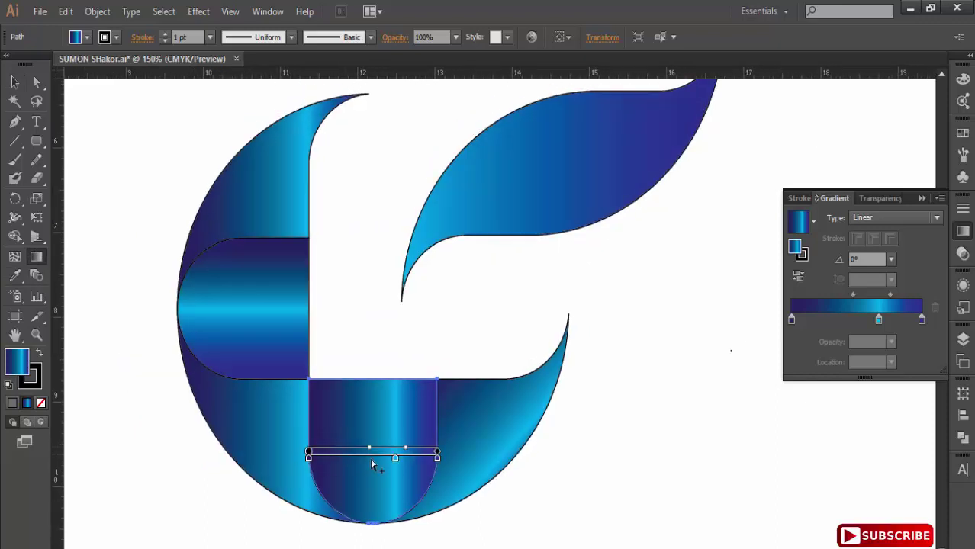
pyautogui.moveTo(395, 461); pyautogui.dragTo(374, 464)
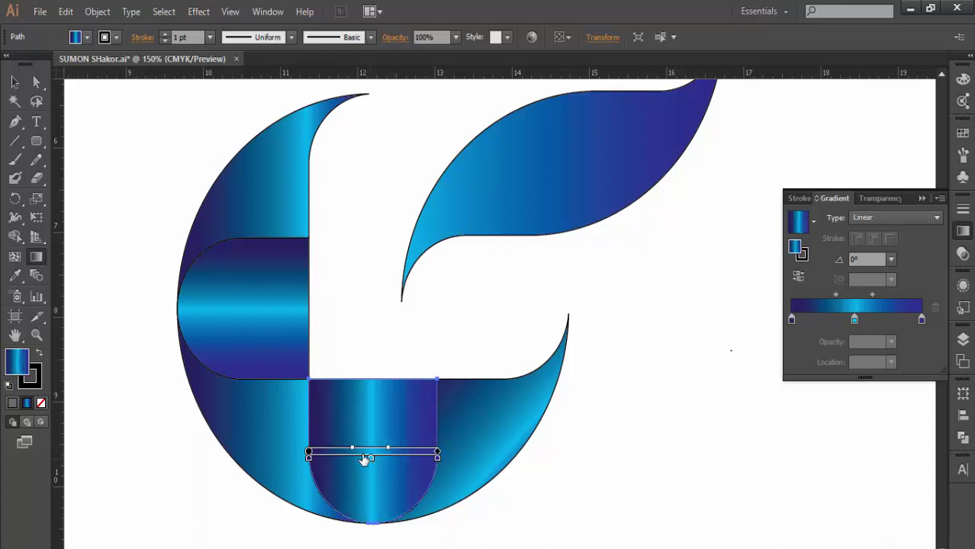
pyautogui.click(15, 81)
pyautogui.click(199, 156)
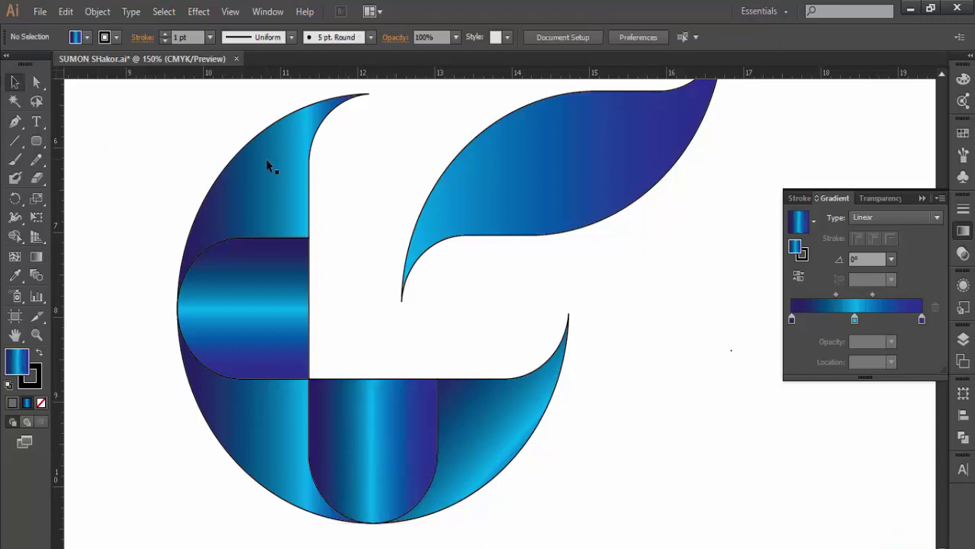
# Step: Angle the upper-left piece's gradient diagonally, running toward its top-left
pyautogui.click(269, 166)
pyautogui.click(36, 256)
pyautogui.moveTo(187, 122)
pyautogui.mouseDown()
pyautogui.moveTo(331, 272)
pyautogui.moveTo(356, 277)
pyautogui.mouseUp()
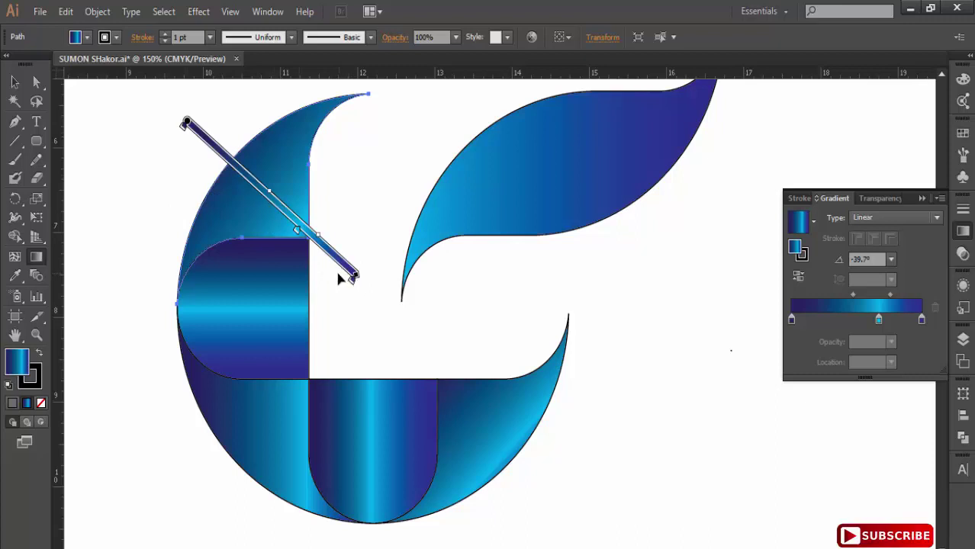
pyautogui.moveTo(342, 276)
pyautogui.mouseDown()
pyautogui.moveTo(170, 108)
pyautogui.moveTo(173, 99)
pyautogui.mouseUp()
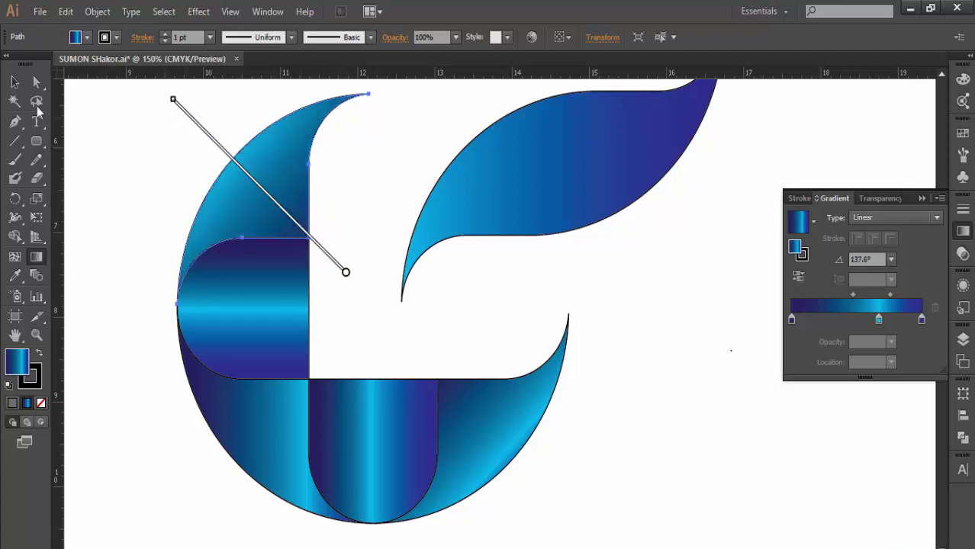
pyautogui.click(15, 83)
pyautogui.click(172, 226)
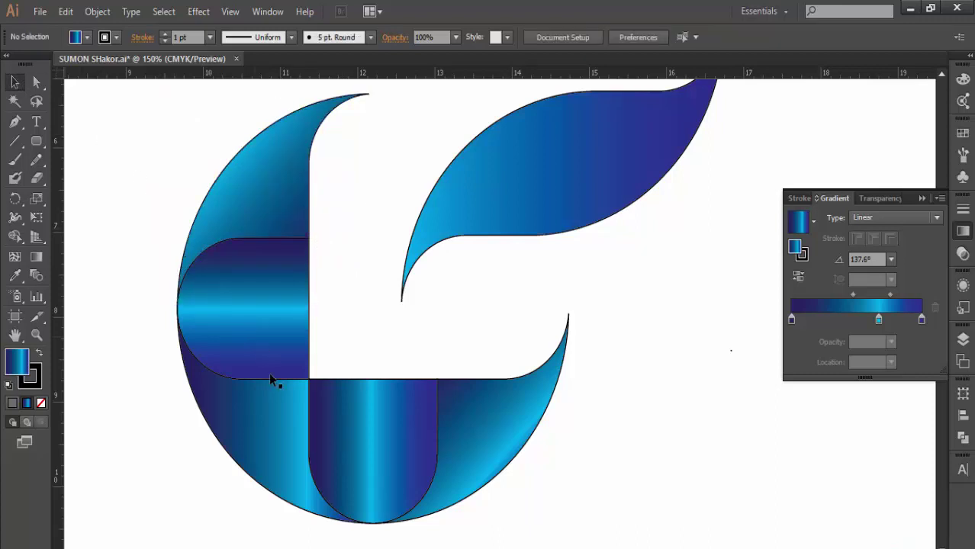
# Step: Angle the lower-left arc's gradient at -135.3° with its highlight toward the lower end
pyautogui.click(280, 407)
pyautogui.click(37, 257)
pyautogui.moveTo(333, 349); pyautogui.dragTo(206, 489)
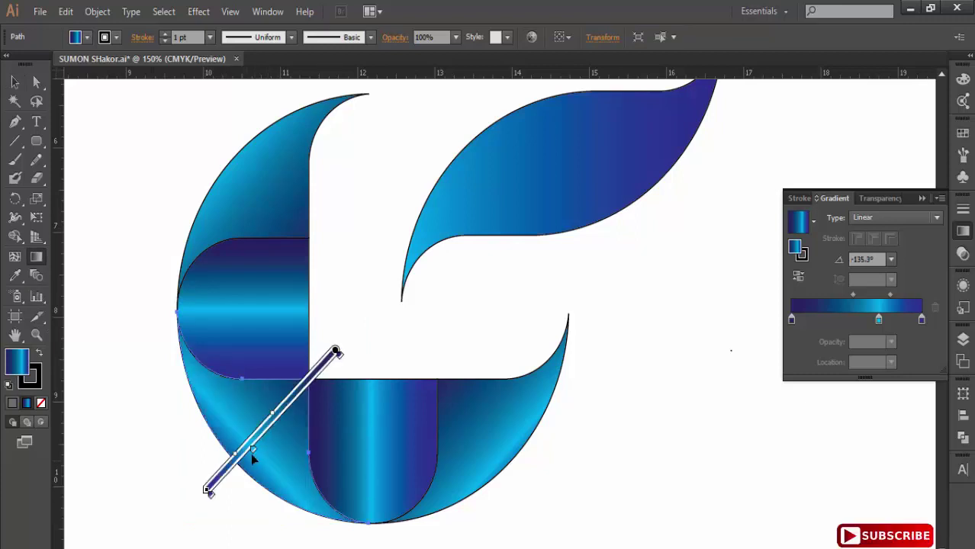
pyautogui.moveTo(255, 453); pyautogui.dragTo(239, 472)
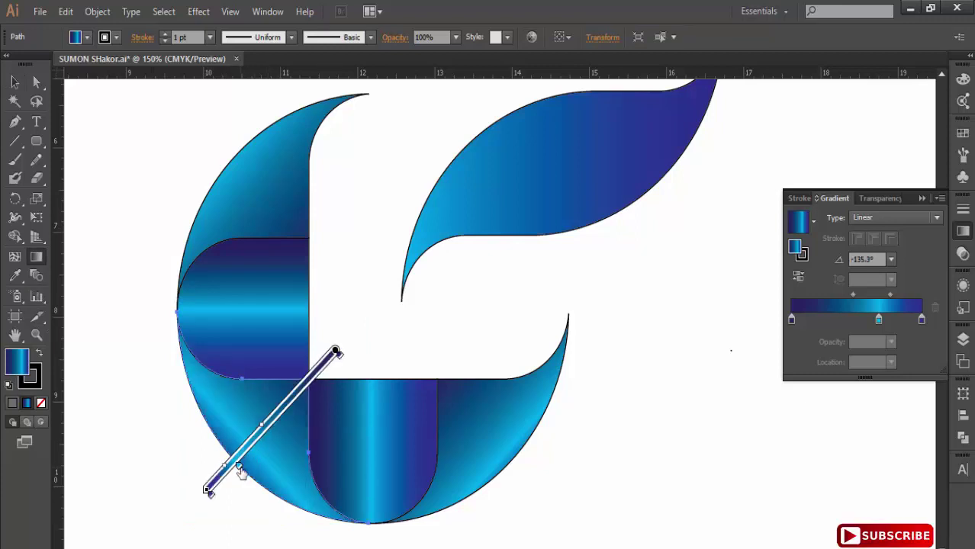
pyautogui.click(22, 84)
pyautogui.click(377, 193)
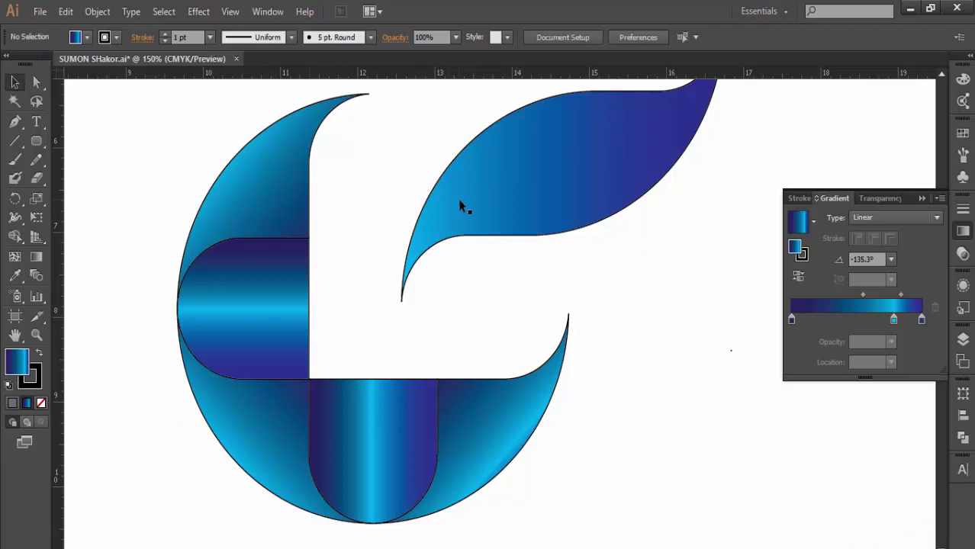
pyautogui.click(459, 201)
pyautogui.click(15, 276)
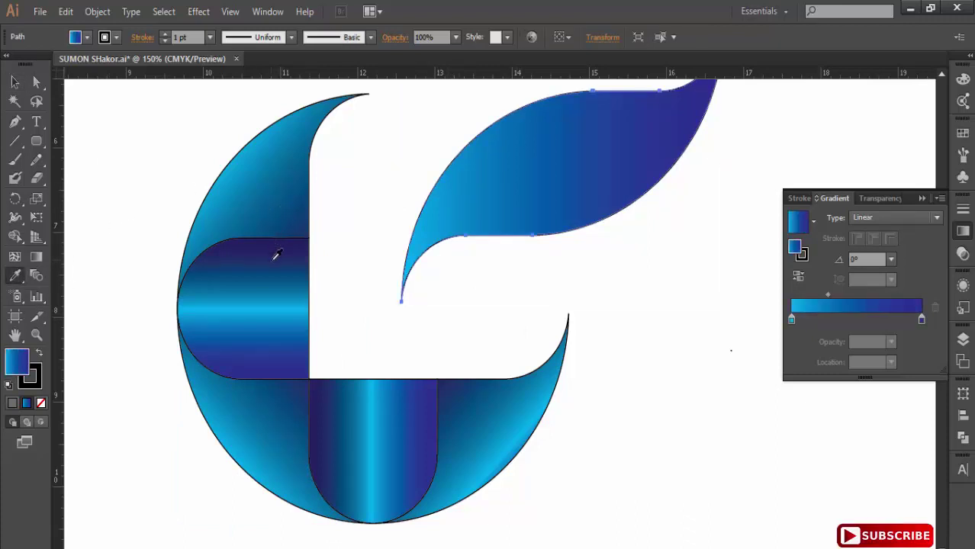
# Step: Copy the left bar's navy-cyan-violet gradient onto the upper-right leaf with the Eyedropper
pyautogui.click(274, 258)
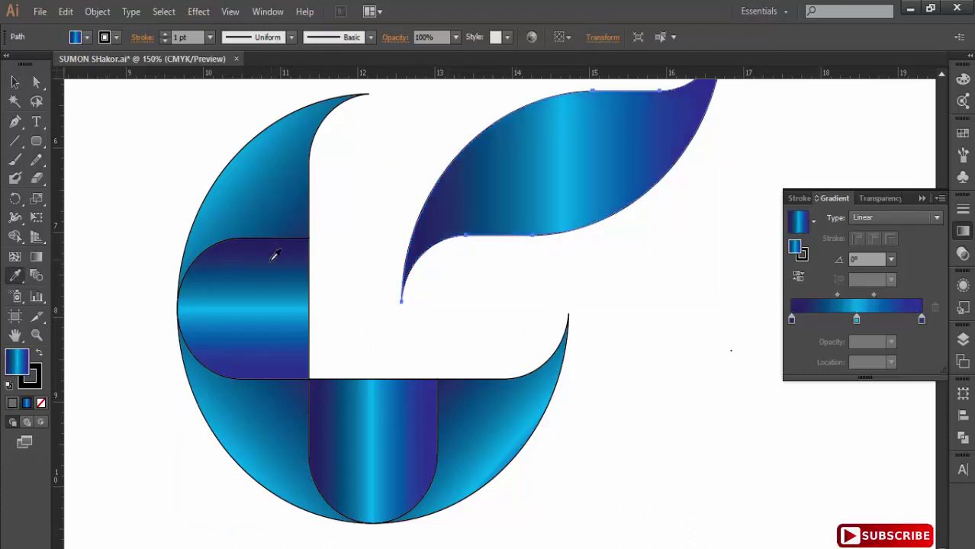
pyautogui.press('v')
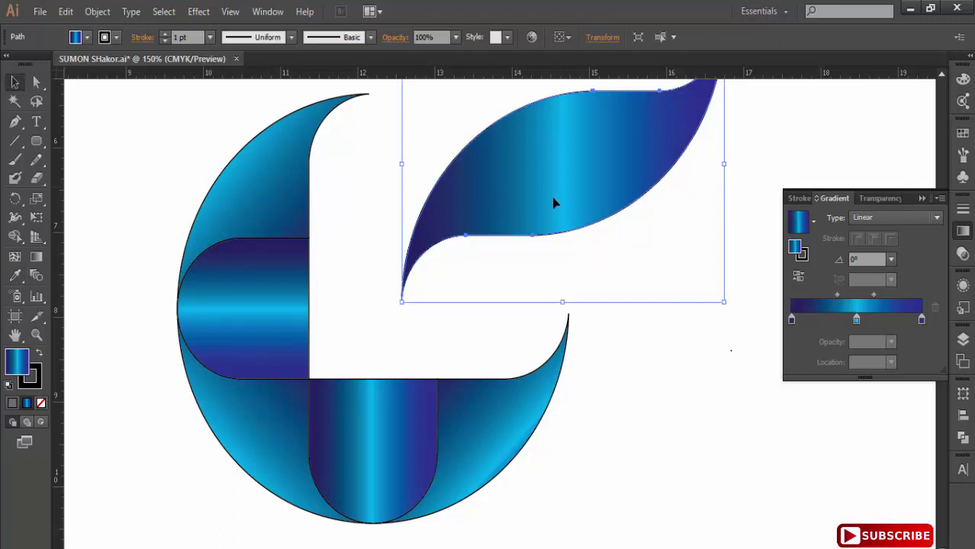
pyautogui.moveTo(588, 209); pyautogui.dragTo(509, 245)
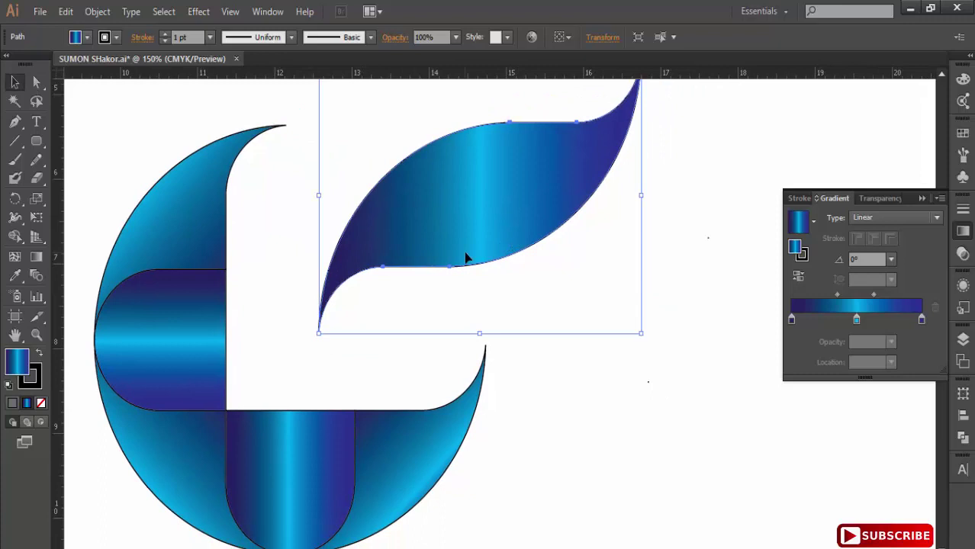
# Step: Drag the leaf's gradient diagonally from its upper-right tip to its lower-left base
pyautogui.click(923, 198)
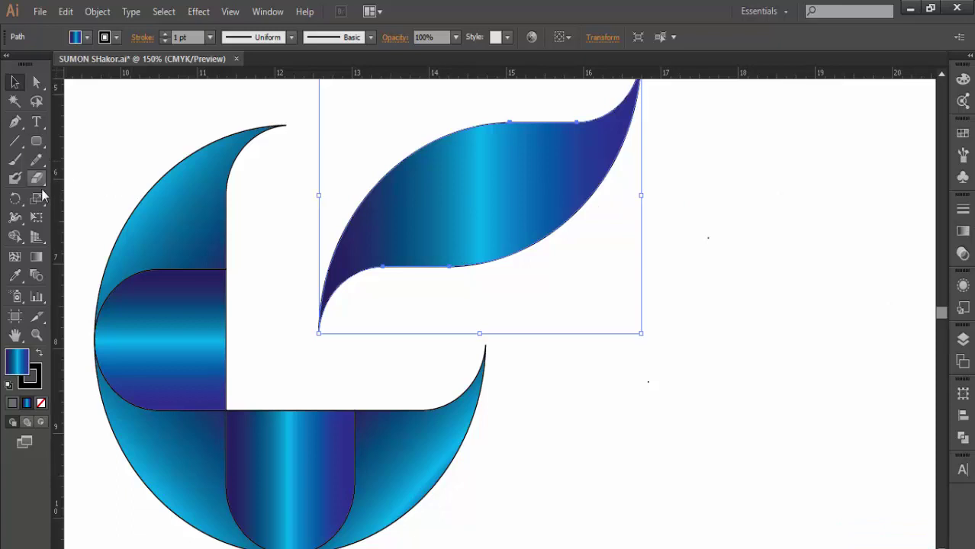
pyautogui.click(35, 258)
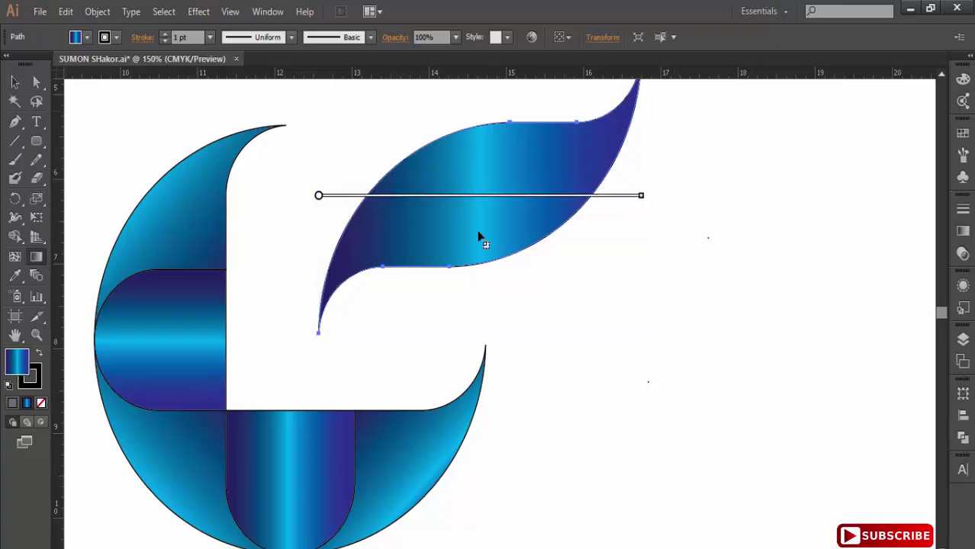
pyautogui.moveTo(668, 95); pyautogui.dragTo(283, 301)
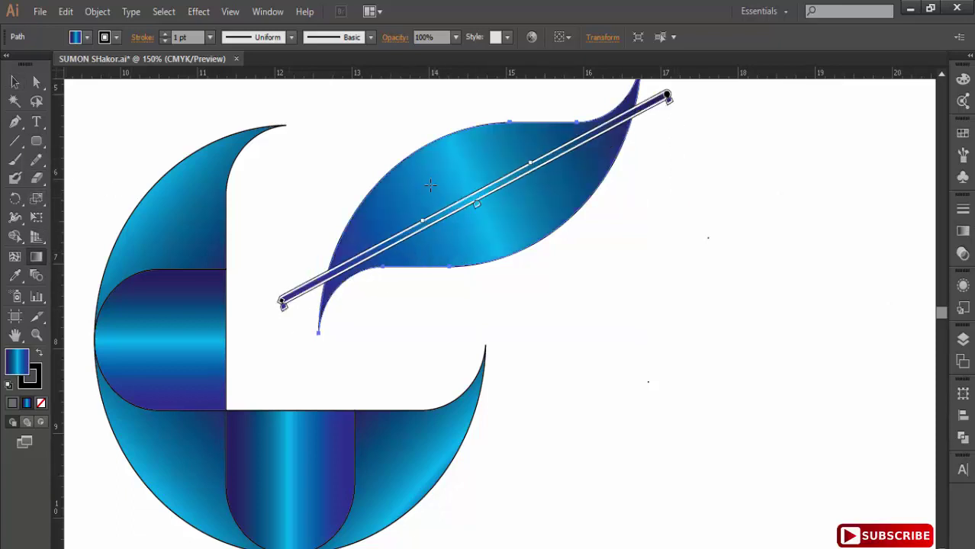
pyautogui.moveTo(538, 104); pyautogui.dragTo(408, 313)
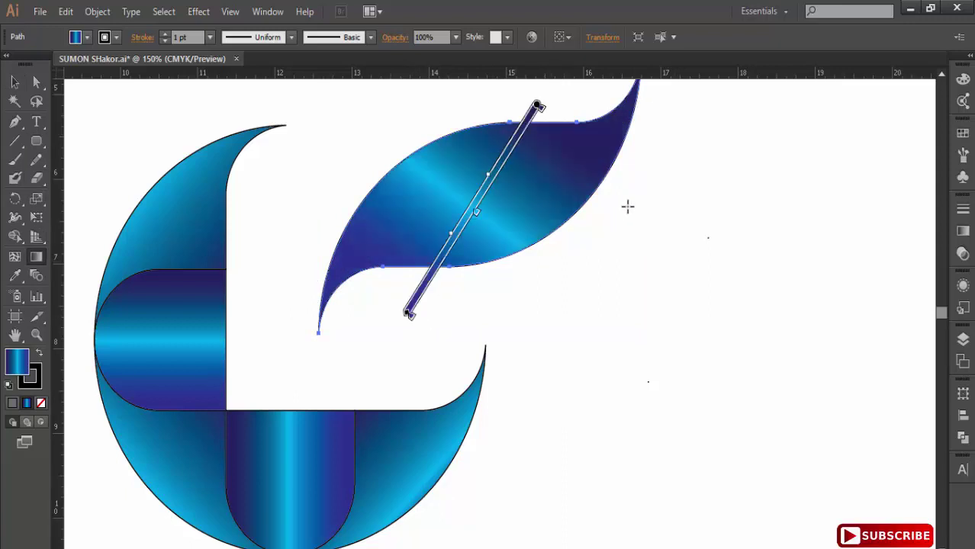
pyautogui.moveTo(621, 117); pyautogui.dragTo(286, 300)
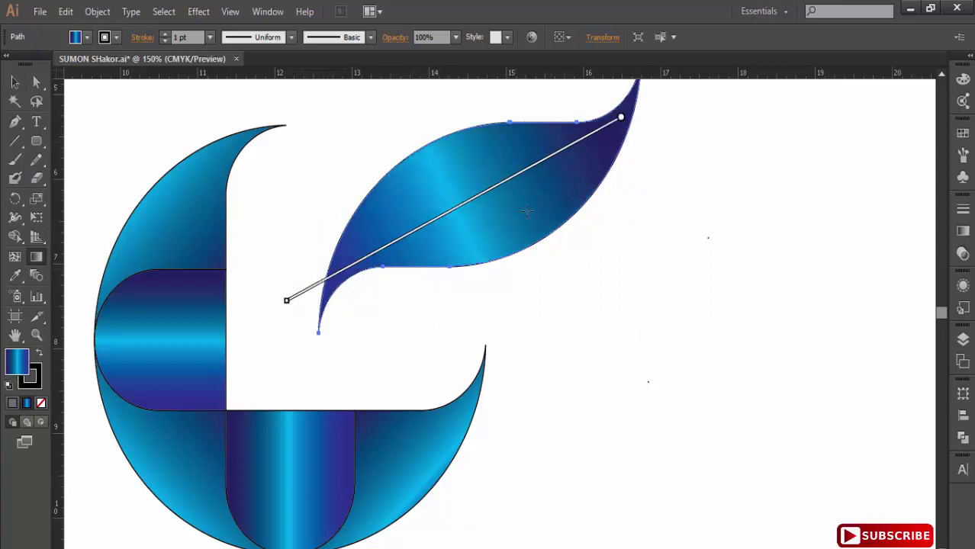
pyautogui.moveTo(638, 81); pyautogui.dragTo(295, 332)
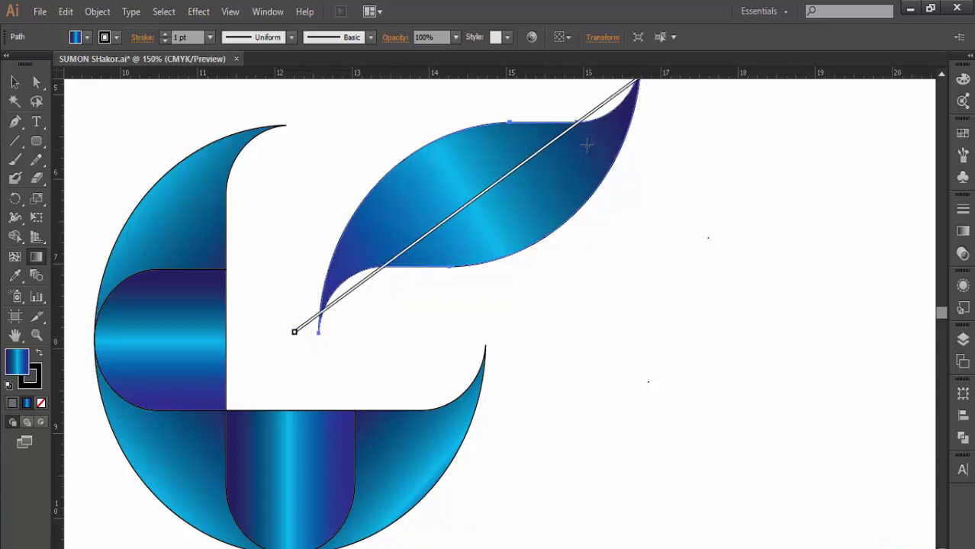
pyautogui.moveTo(474, 208); pyautogui.dragTo(435, 237)
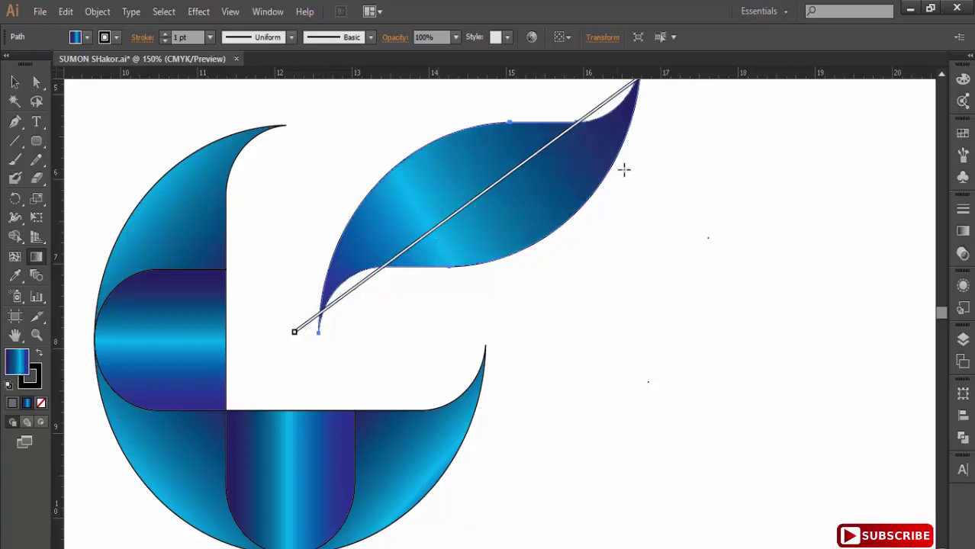
pyautogui.moveTo(611, 211); pyautogui.dragTo(550, 296)
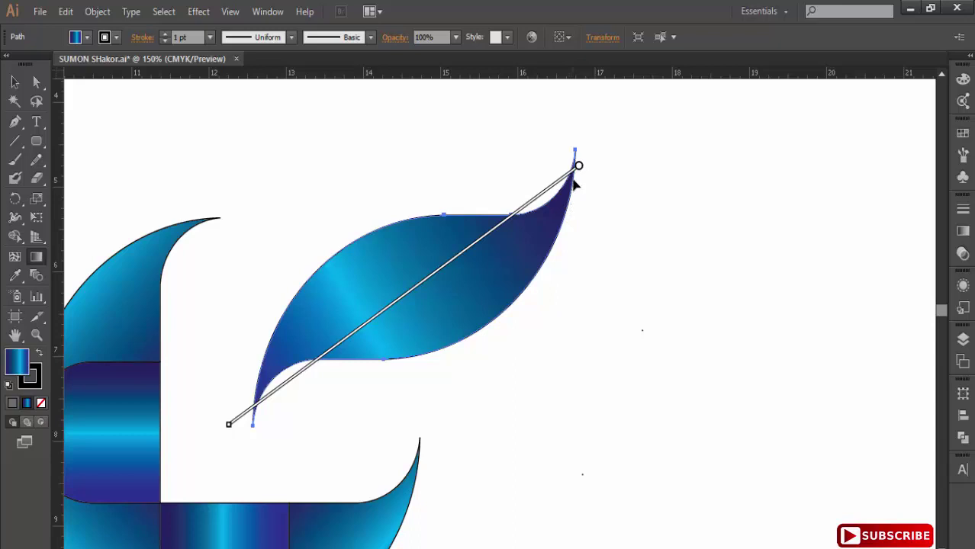
pyautogui.moveTo(637, 84)
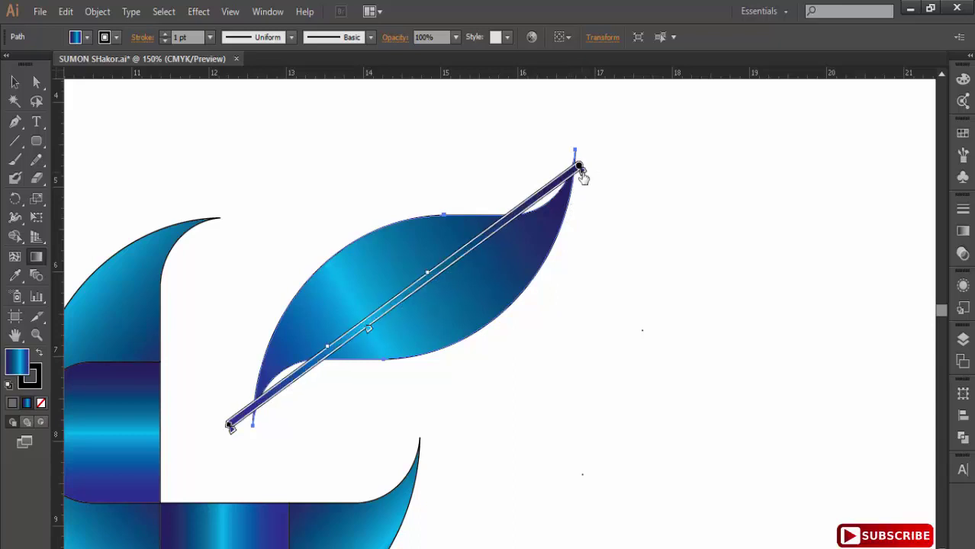
# Step: Set the leaf tip's gradient stop to 50% opacity so it fades to pale grey-violet
pyautogui.doubleClick(580, 169)
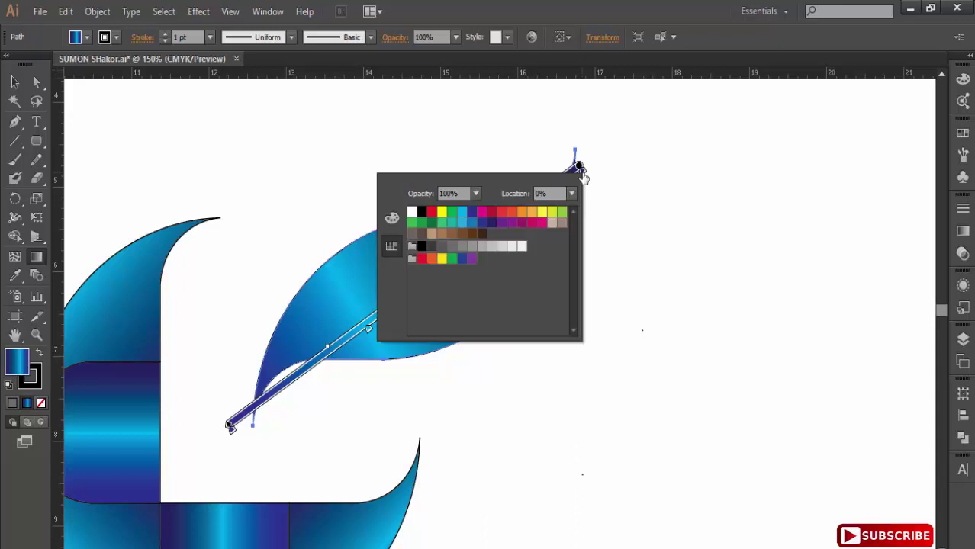
pyautogui.click(475, 194)
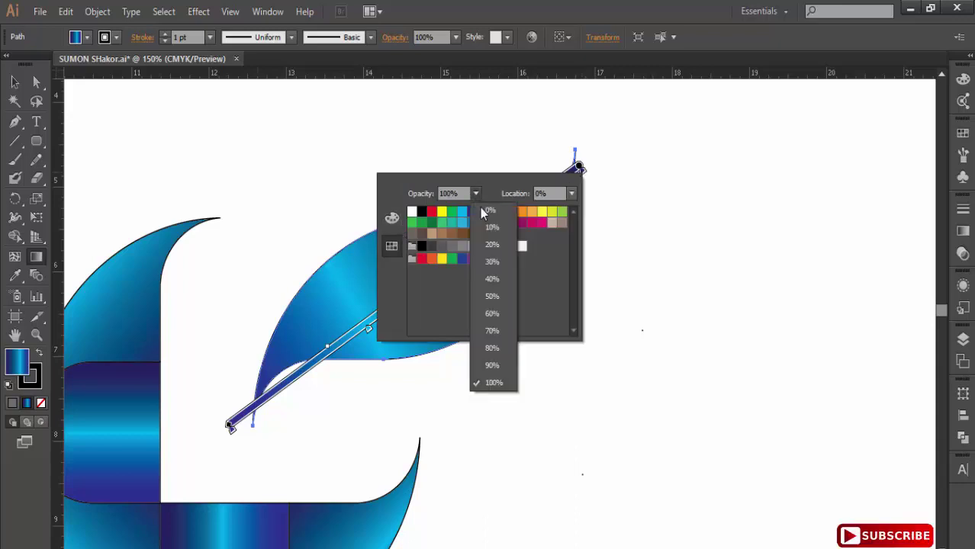
pyautogui.click(493, 296)
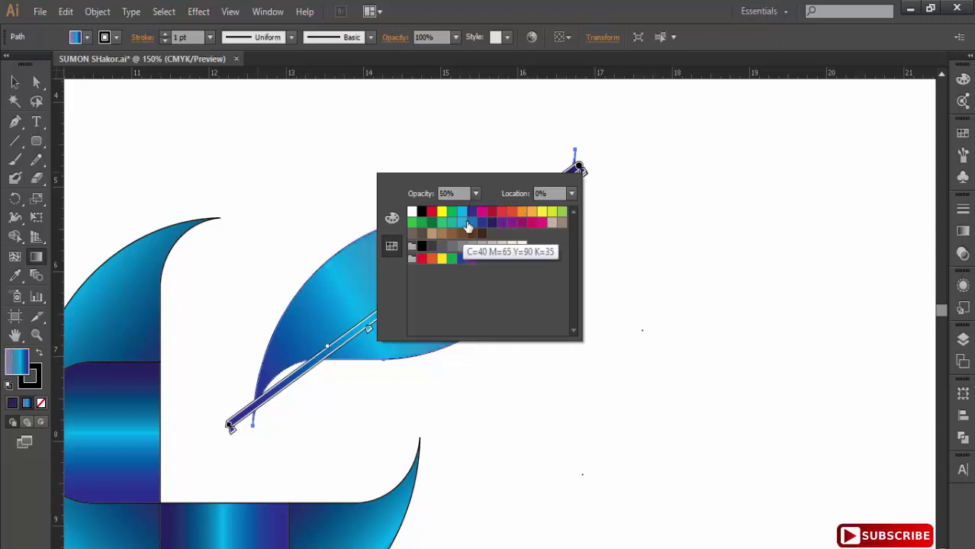
pyautogui.click(365, 274)
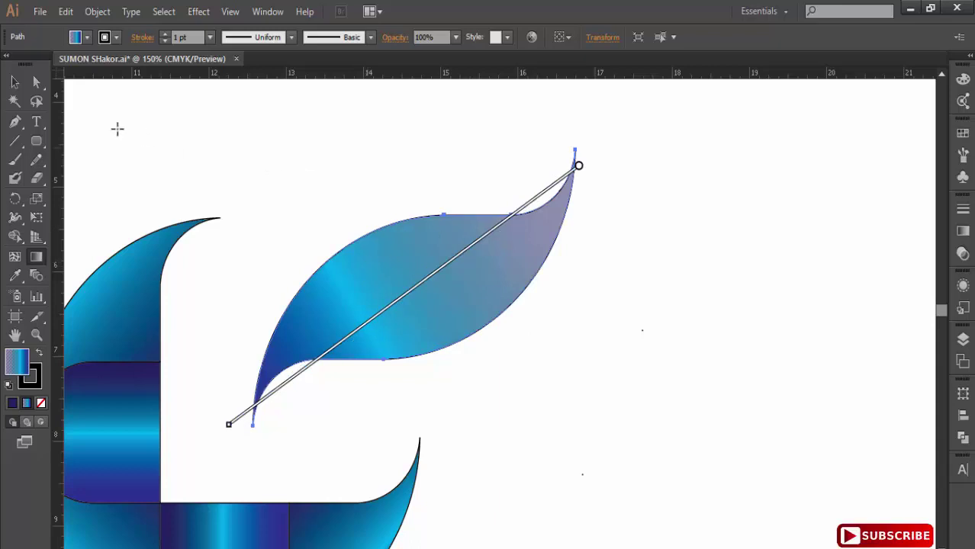
pyautogui.click(15, 81)
pyautogui.click(268, 226)
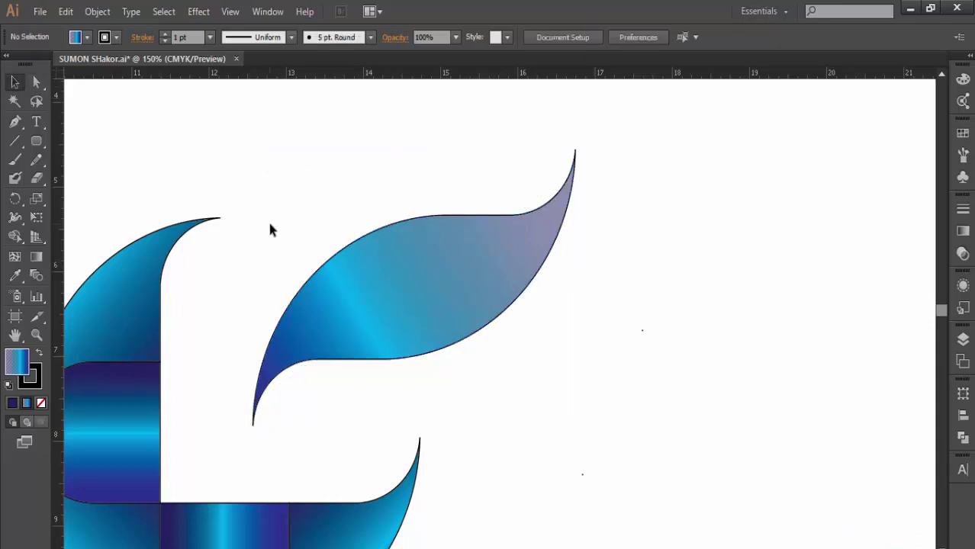
# Step: Set the stroke to None on every logo shape to remove the black outlines
pyautogui.hotkey('ctrl', '-')
pyautogui.moveTo(327, 391)
pyautogui.mouseDown()
pyautogui.moveTo(332, 325)
pyautogui.moveTo(386, 315)
pyautogui.mouseUp()
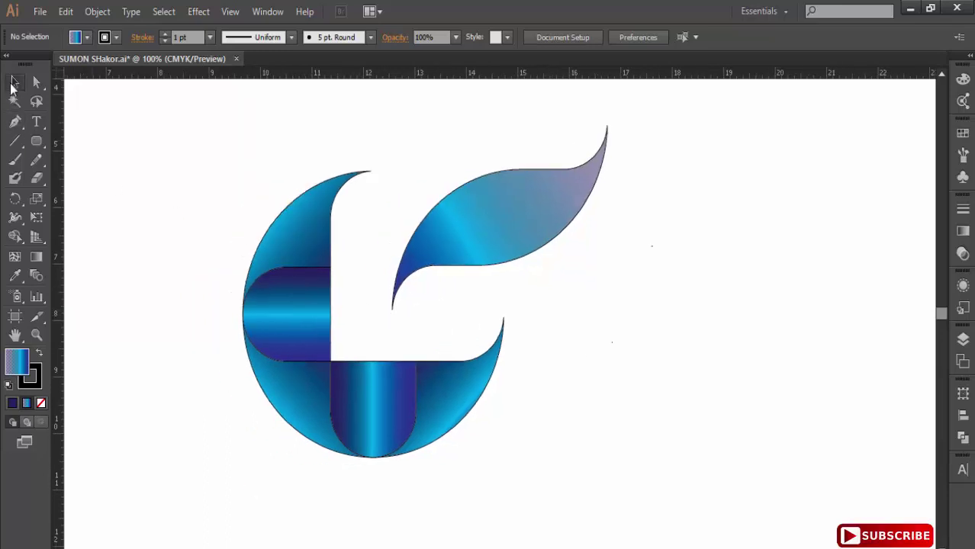
pyautogui.click(13, 83)
pyautogui.moveTo(200, 161); pyautogui.dragTo(528, 446)
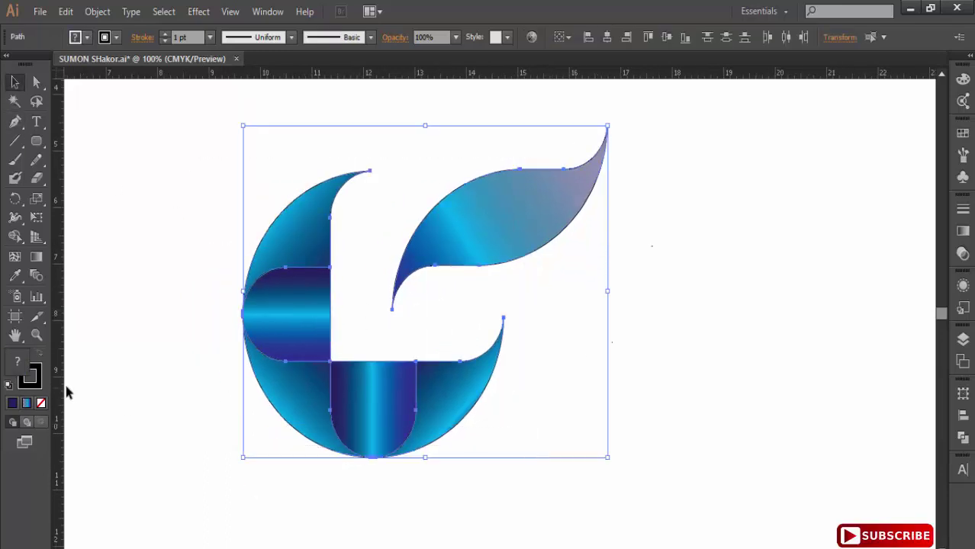
pyautogui.click(37, 384)
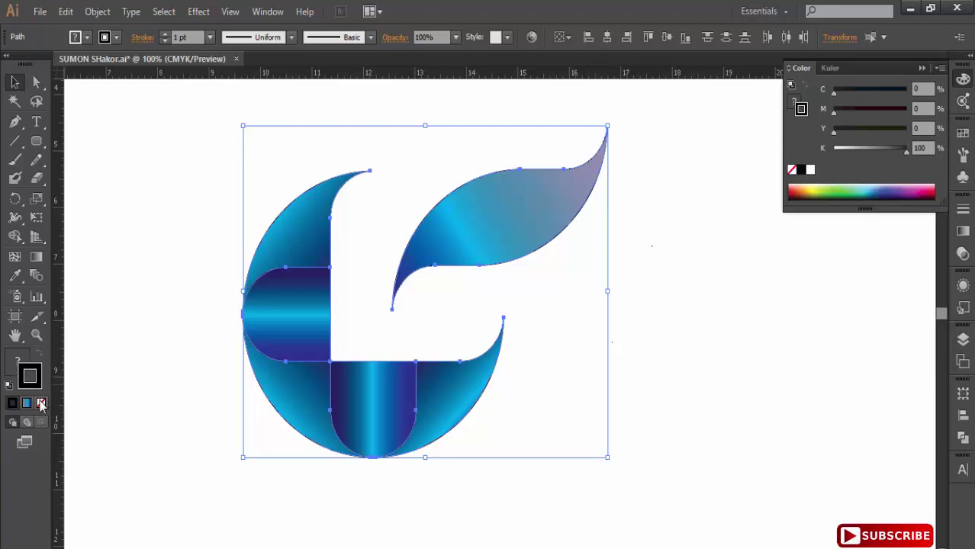
pyautogui.click(42, 403)
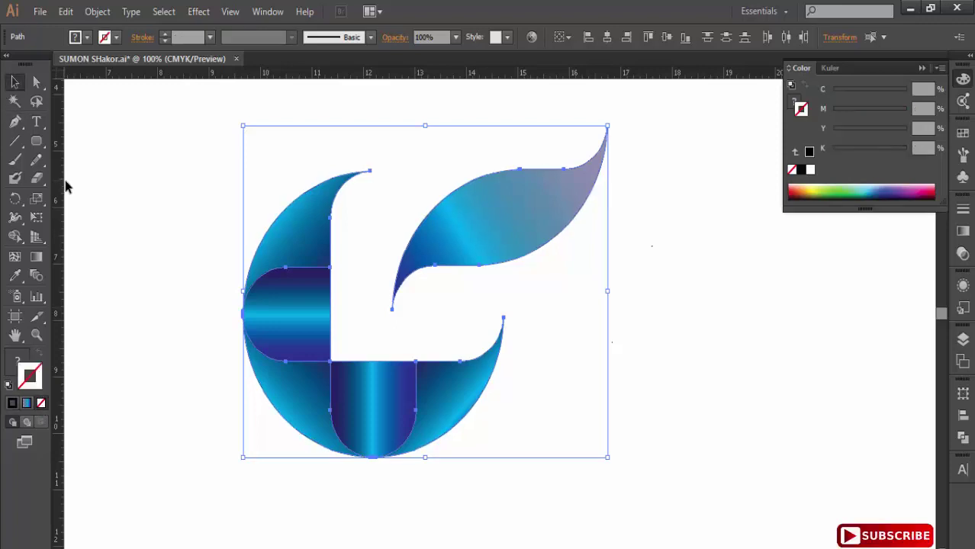
pyautogui.click(450, 294)
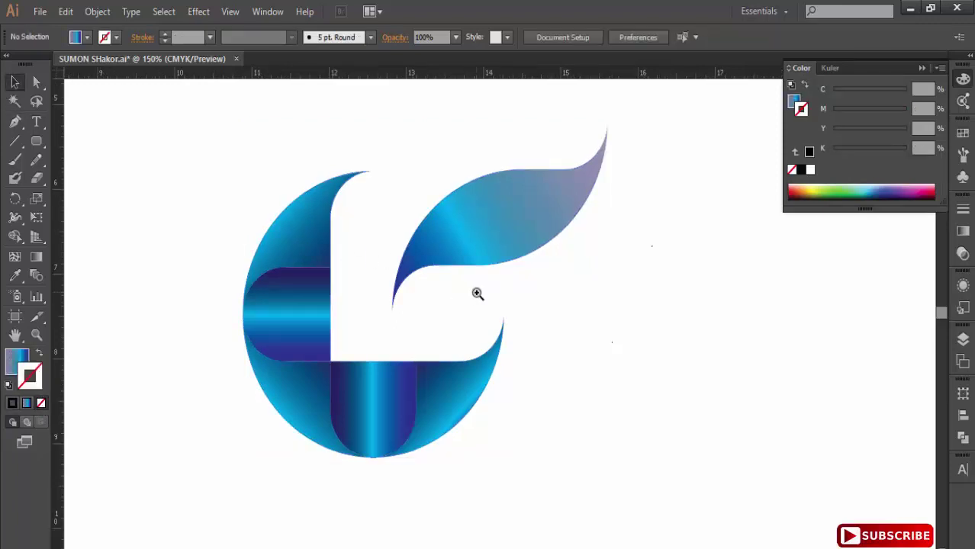
# Step: Move the gradient leaf left so it overlaps the circle's upper-left arc
pyautogui.hotkey('ctrl', '=')
pyautogui.moveTo(444, 288); pyautogui.dragTo(435, 323)
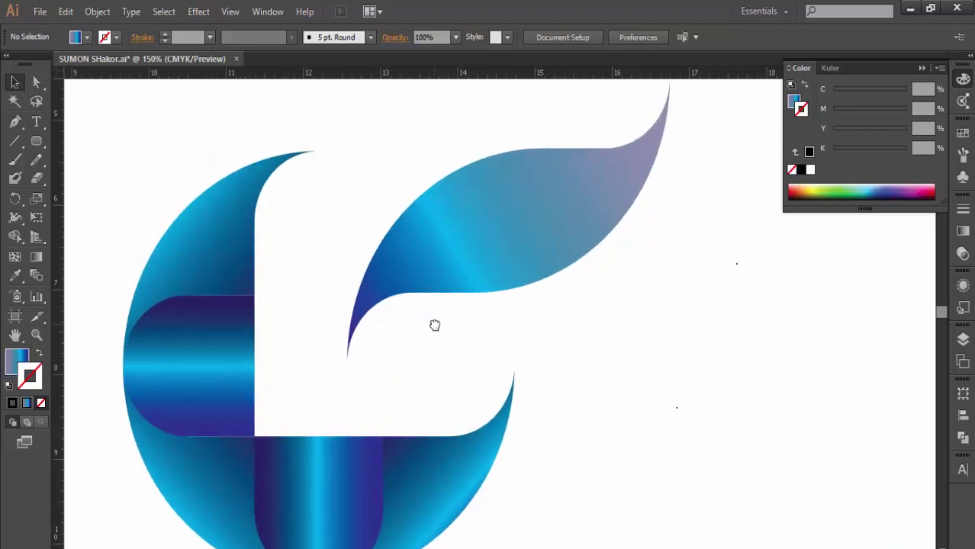
pyautogui.hotkey('ctrl', '-')
pyautogui.moveTo(481, 254); pyautogui.dragTo(351, 261)
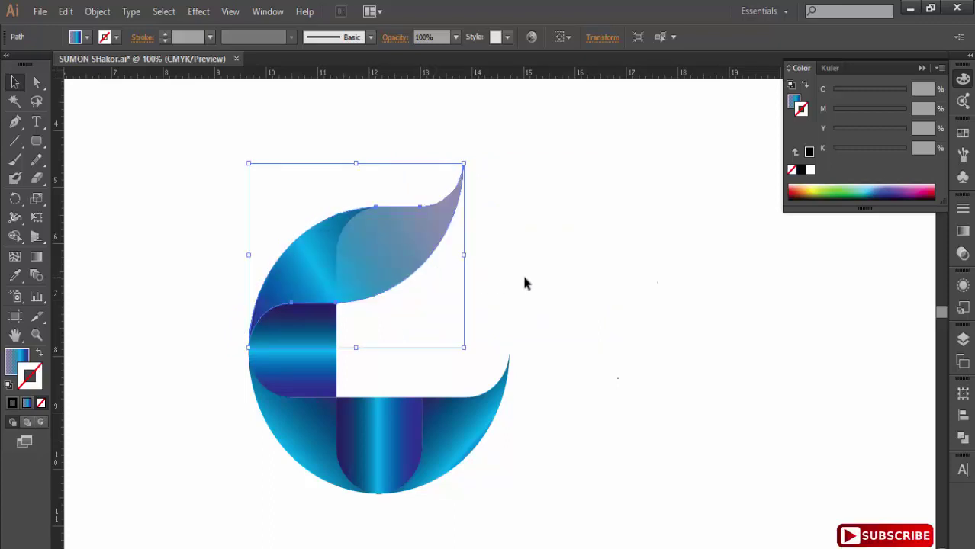
pyautogui.keyDown('ctrl'); pyautogui.click(315, 306); pyautogui.keyUp('ctrl')
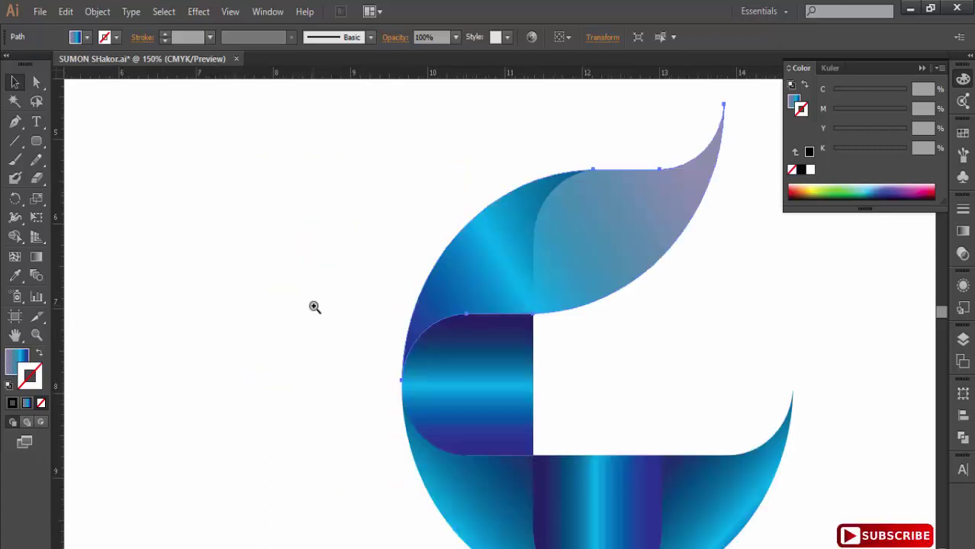
pyautogui.keyDown('ctrl'); pyautogui.click(470, 314); pyautogui.keyUp('ctrl')
pyautogui.keyDown('ctrl'); pyautogui.click(467, 312); pyautogui.keyUp('ctrl')
pyautogui.moveTo(417, 341); pyautogui.dragTo(202, 352)
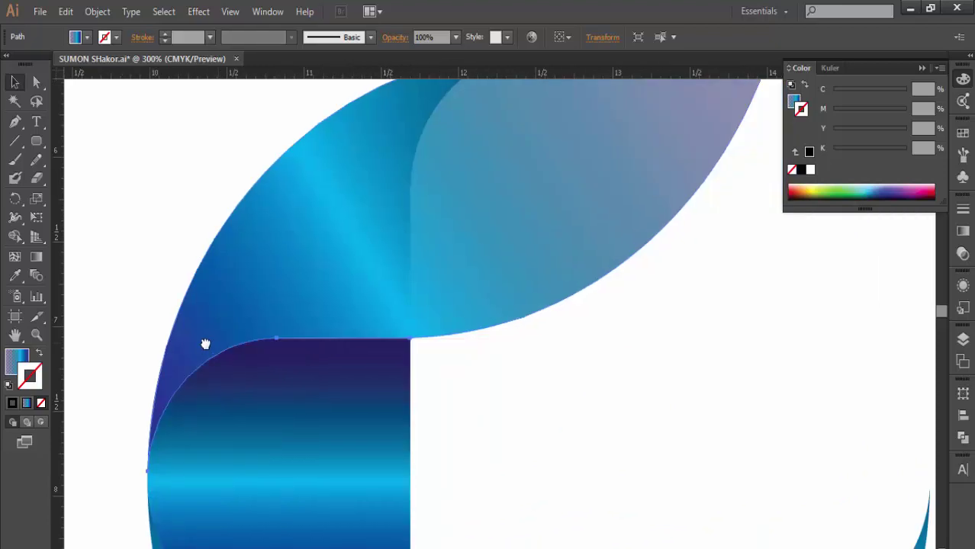
pyautogui.keyDown('ctrl'); pyautogui.click(161, 295); pyautogui.keyUp('ctrl')
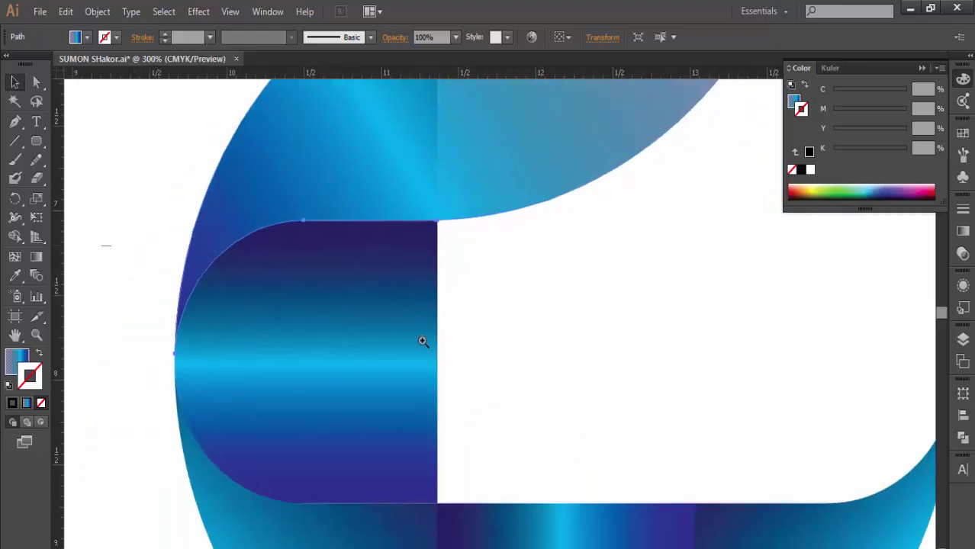
pyautogui.keyDown('ctrl'); pyautogui.click(422, 341); pyautogui.keyUp('ctrl')
pyautogui.click(253, 299)
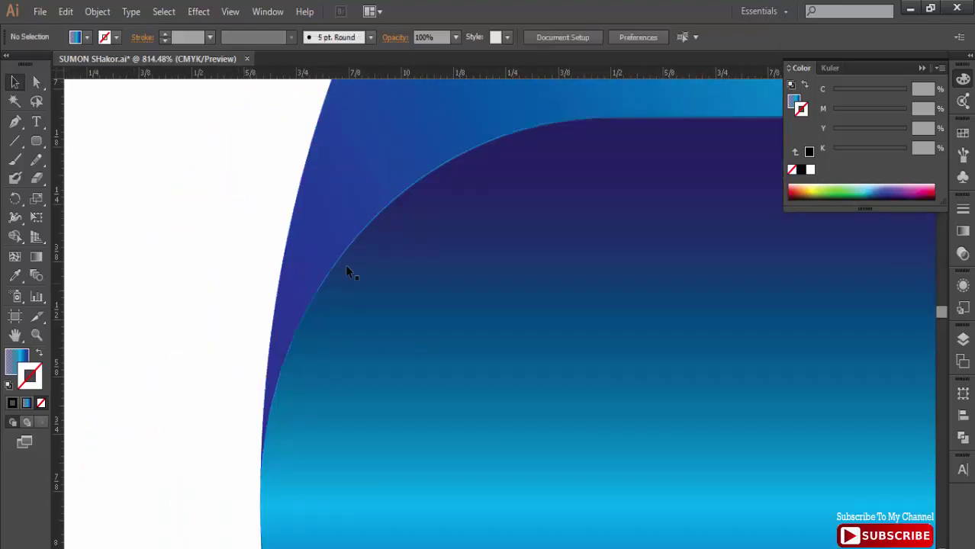
pyautogui.click(333, 241)
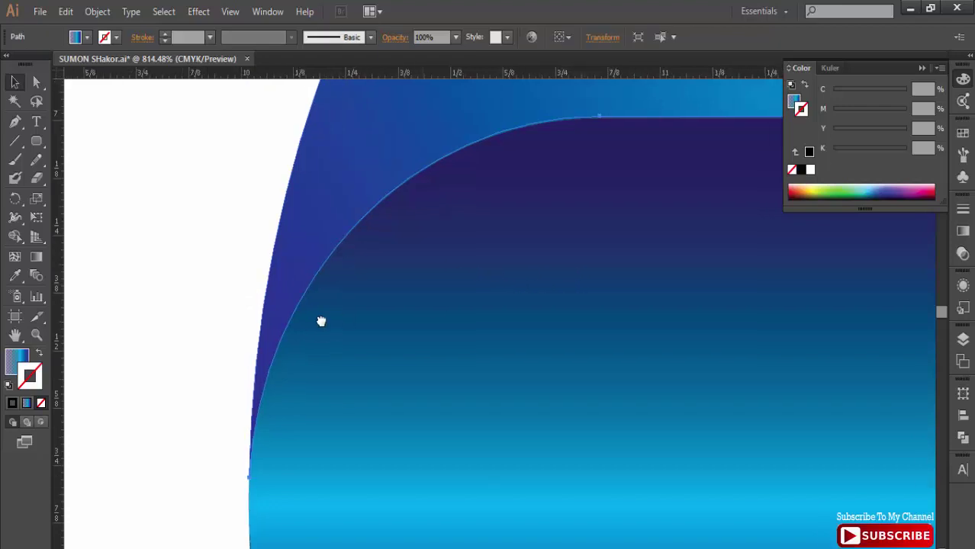
pyautogui.moveTo(706, 272); pyautogui.dragTo(446, 315)
pyautogui.hotkey('ctrl', '-')
pyautogui.hotkey('ctrl', '-')
pyautogui.hotkey('ctrl', '-')
pyautogui.moveTo(646, 360); pyautogui.dragTo(394, 366)
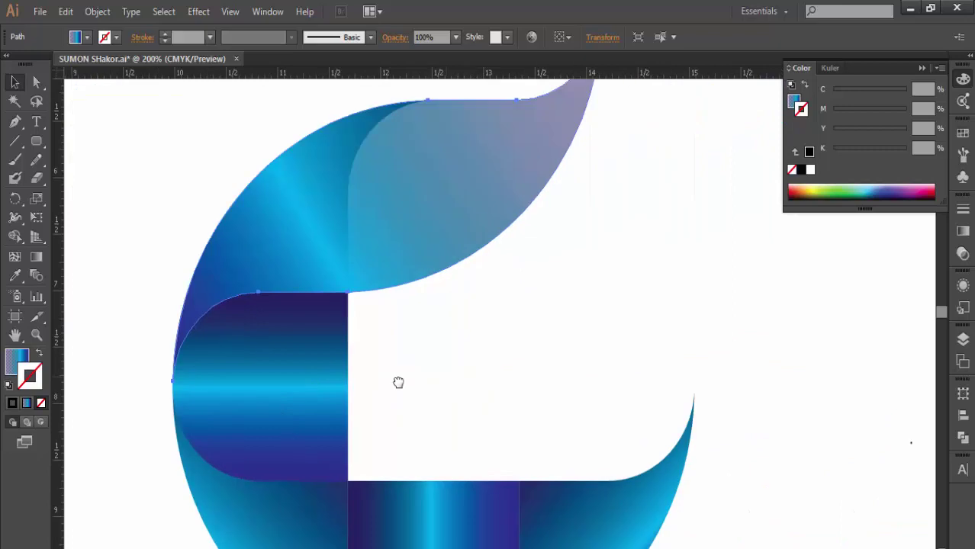
pyautogui.click(19, 356)
# Step: Redraw the top leaf's blue-to-grey-violet gradient along a long diagonal toward its upper-right tip, then deselect
pyautogui.click(35, 257)
pyautogui.moveTo(274, 257)
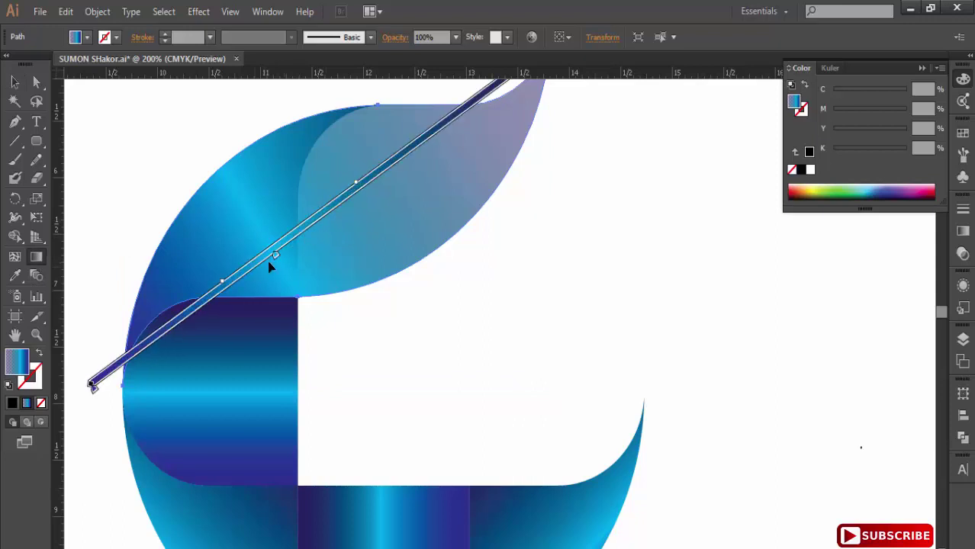
pyautogui.click(338, 227)
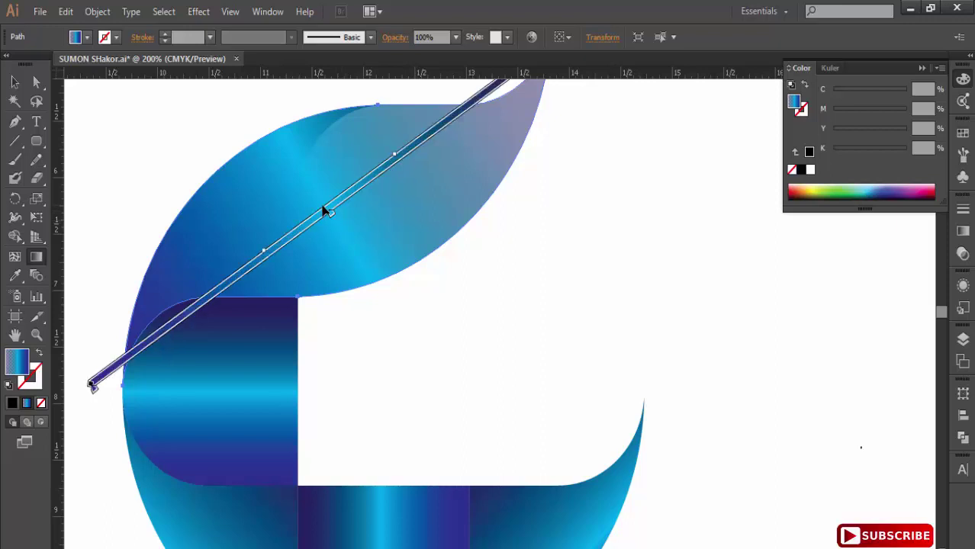
pyautogui.hotkey('ctrl', '-')
pyautogui.hotkey('ctrl', '-')
pyautogui.press('g')
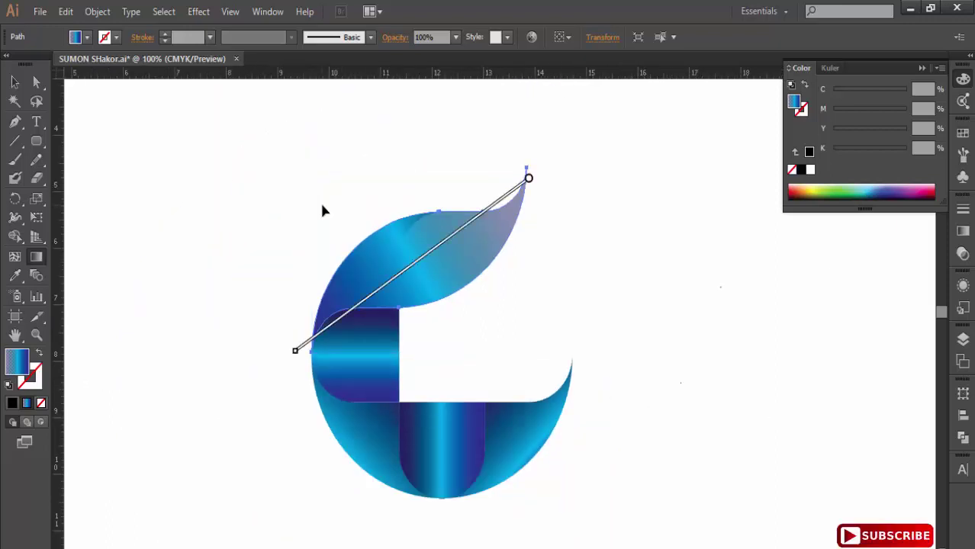
pyautogui.moveTo(427, 251)
pyautogui.click(386, 305)
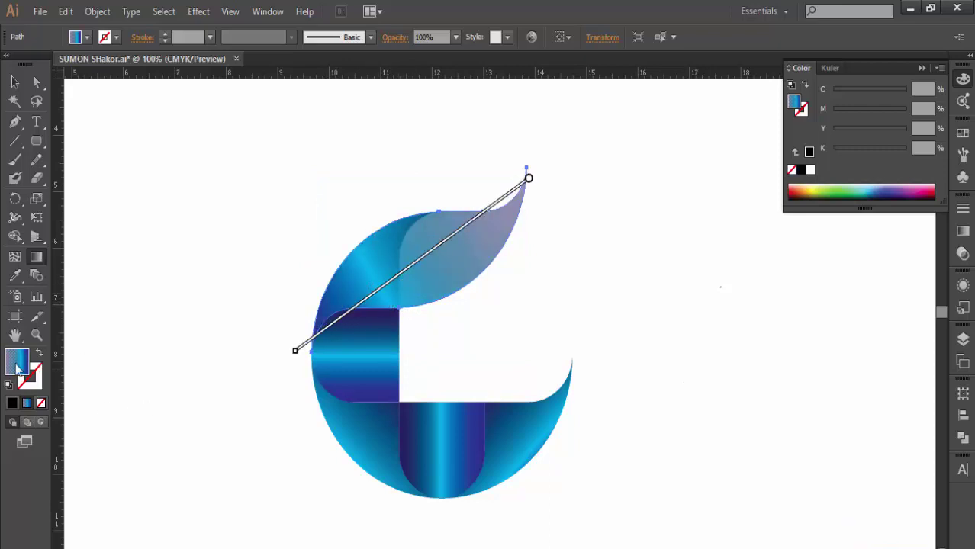
pyautogui.click(15, 81)
pyautogui.click(297, 257)
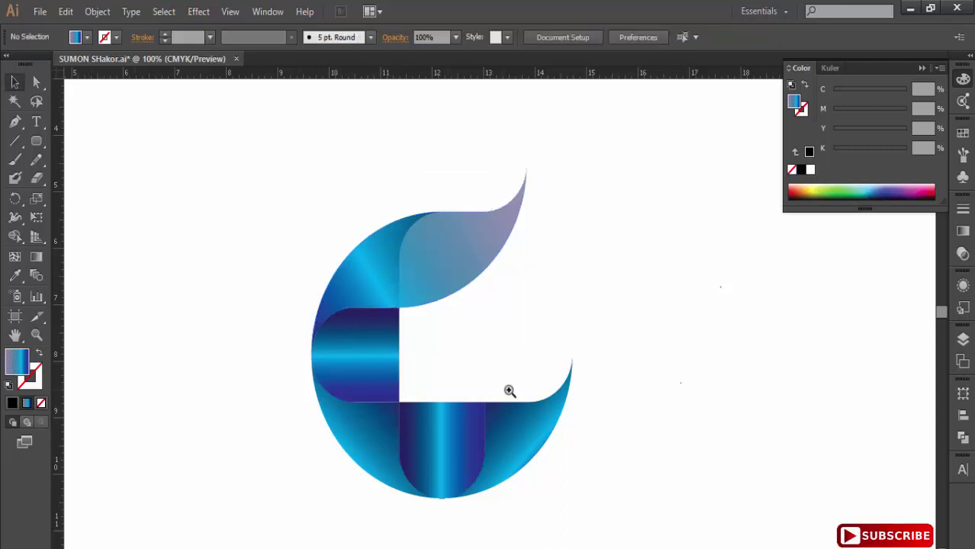
pyautogui.moveTo(509, 391); pyautogui.dragTo(344, 351)
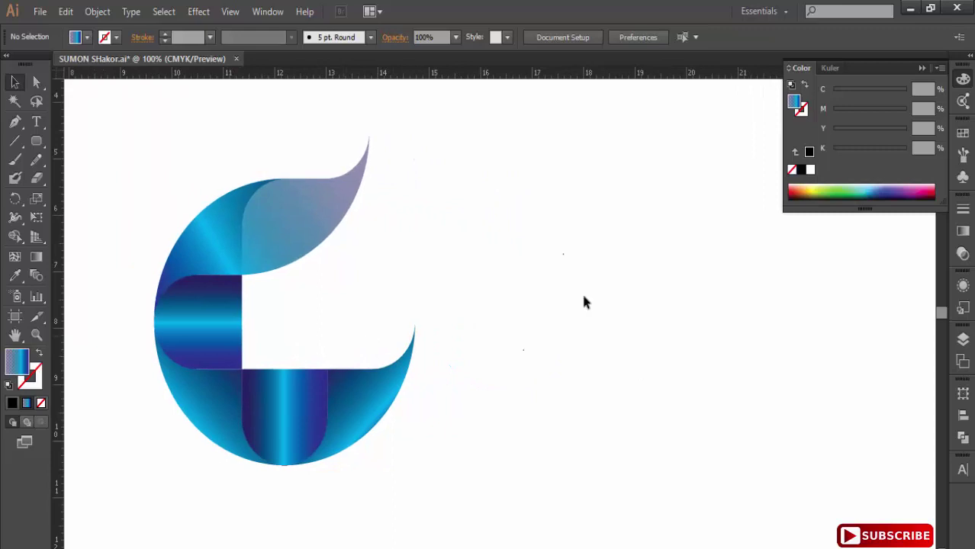
# Step: Alt-drag a copy of the top leaf to the right of the logo
pyautogui.click(921, 67)
pyautogui.click(300, 226)
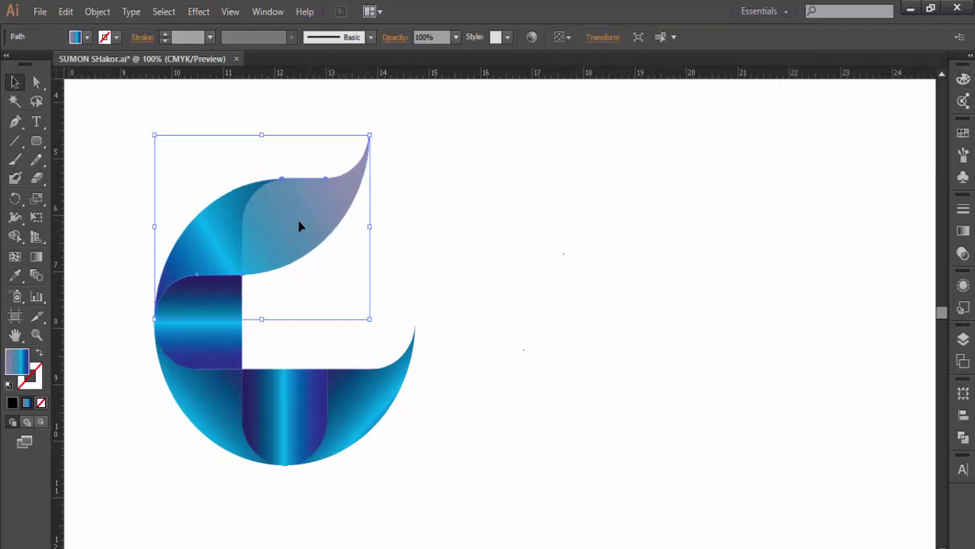
pyautogui.moveTo(300, 226); pyautogui.dragTo(551, 288)
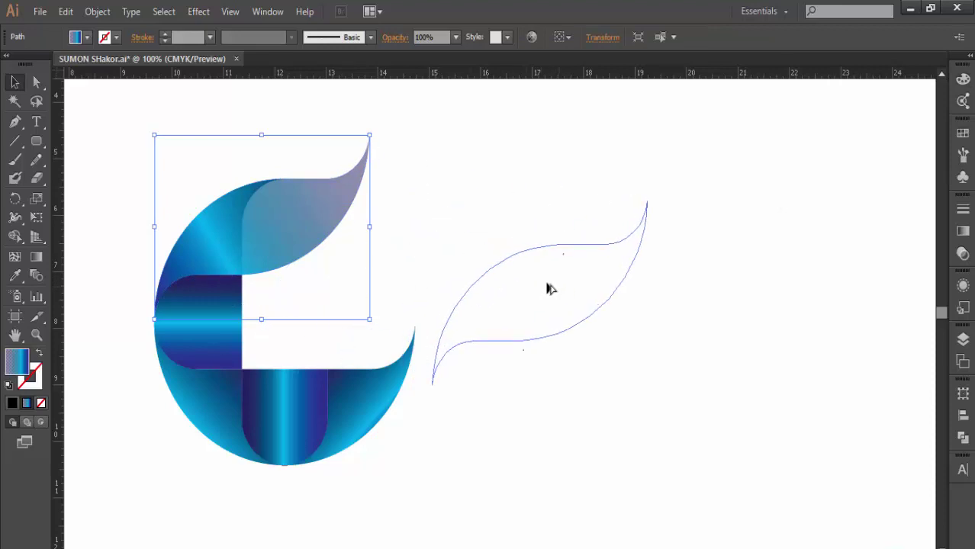
# Step: Rotate the leaf copy 90° and reflect it horizontally
pyautogui.doubleClick(16, 198)
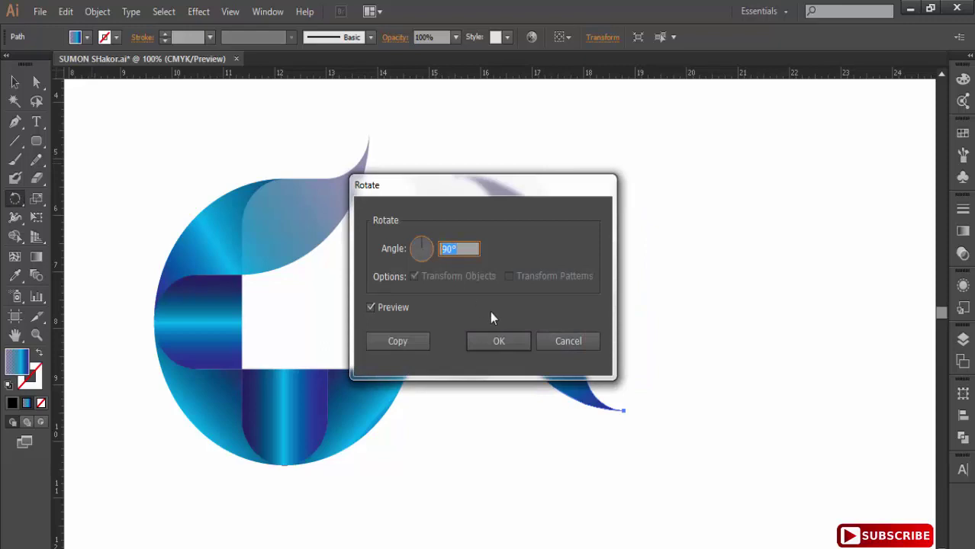
pyautogui.click(510, 341)
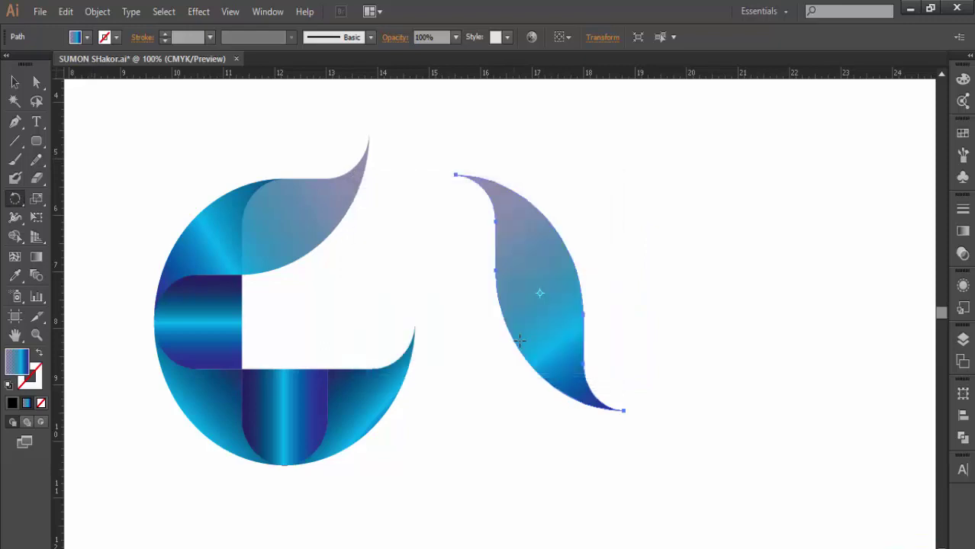
pyautogui.rightClick(533, 303)
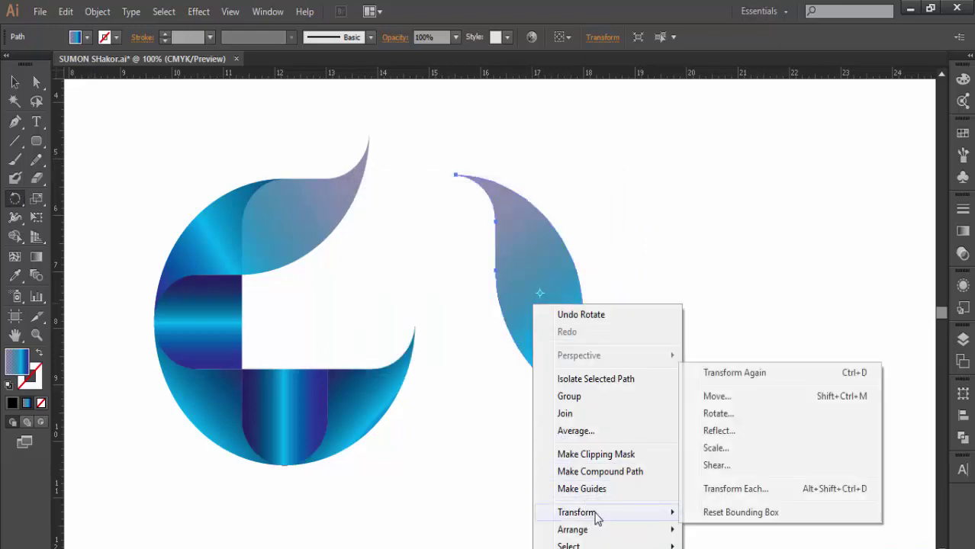
pyautogui.click(721, 431)
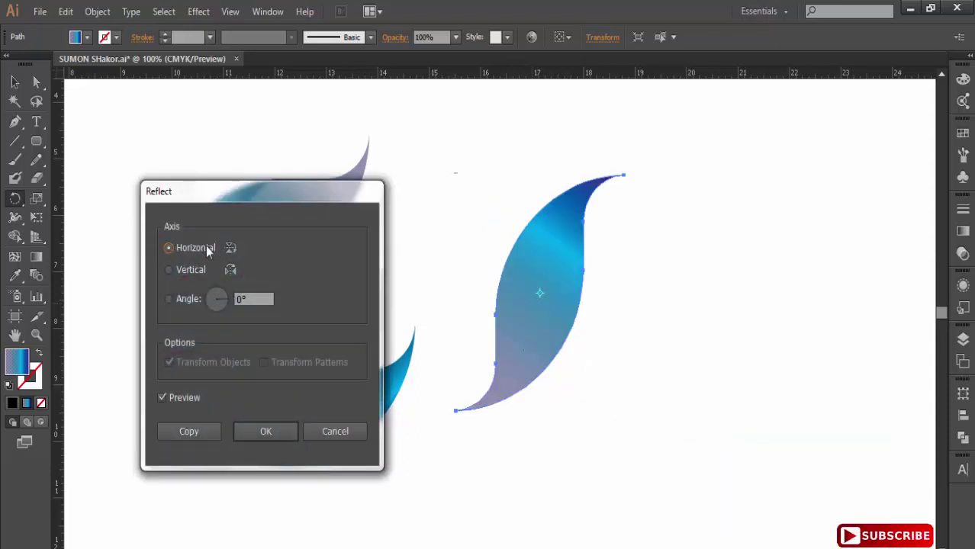
pyautogui.click(257, 430)
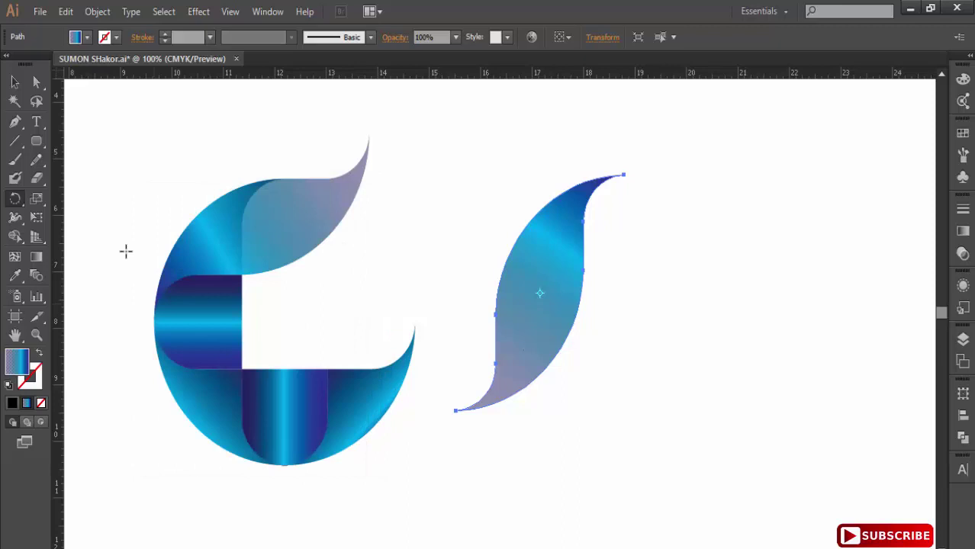
pyautogui.click(14, 82)
# Step: Drag the mirrored leaf copy onto the circle's lower-right arc
pyautogui.moveTo(555, 311); pyautogui.dragTo(385, 365)
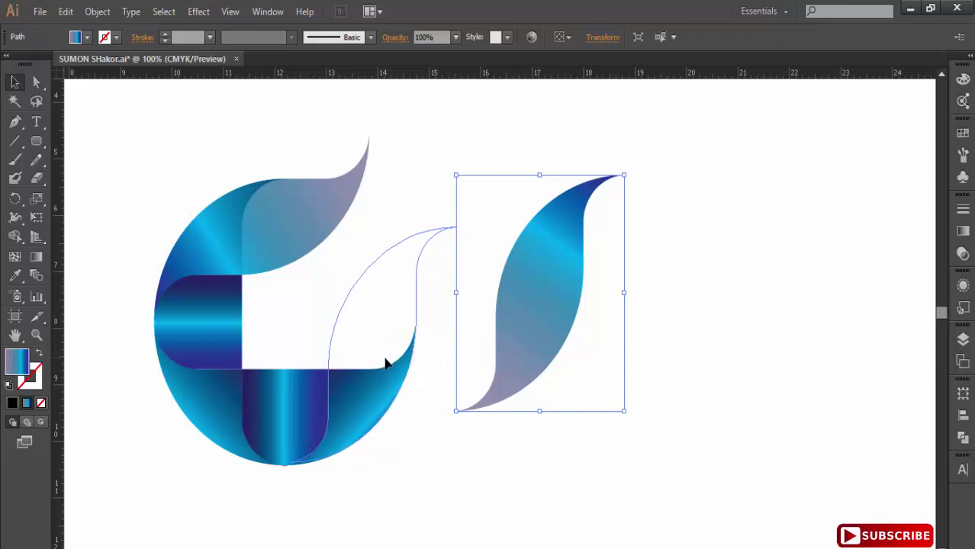
pyautogui.moveTo(385, 365); pyautogui.dragTo(386, 364)
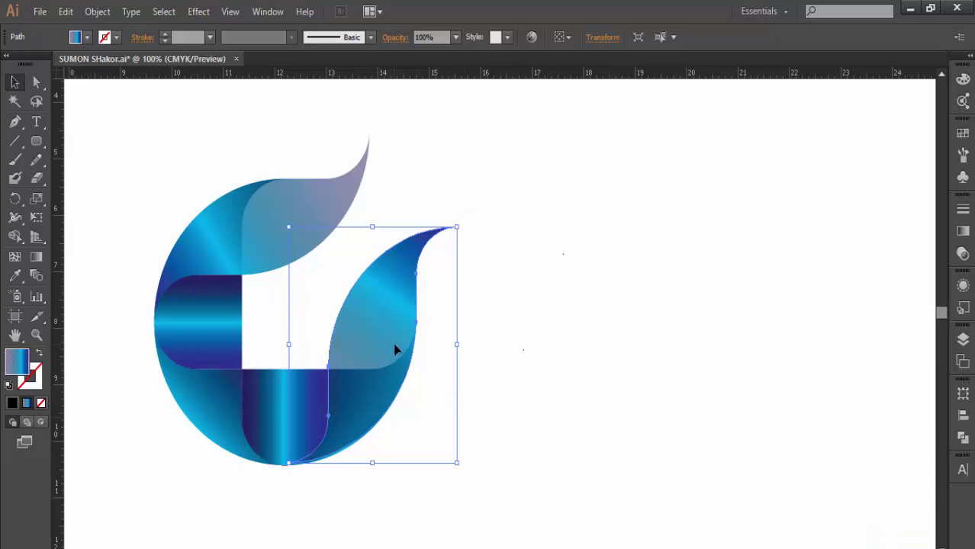
# Step: Shift the second leaf's gradient stops so bright cyan sits at 24.12%, fading to grey-violet at the tip
pyautogui.click(963, 230)
pyautogui.moveTo(921, 320)
pyautogui.mouseDown()
pyautogui.moveTo(839, 321)
pyautogui.moveTo(922, 319)
pyautogui.mouseUp()
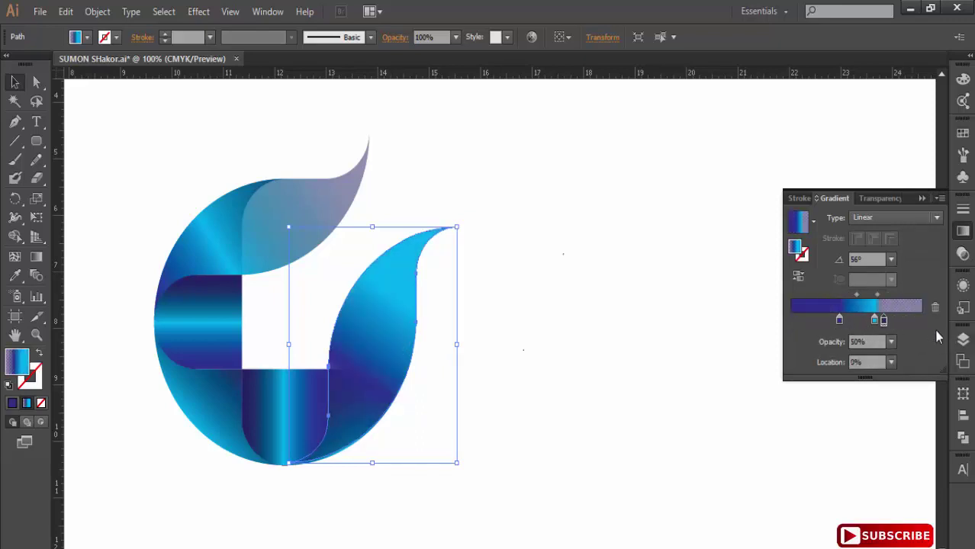
pyautogui.moveTo(840, 321); pyautogui.dragTo(779, 322)
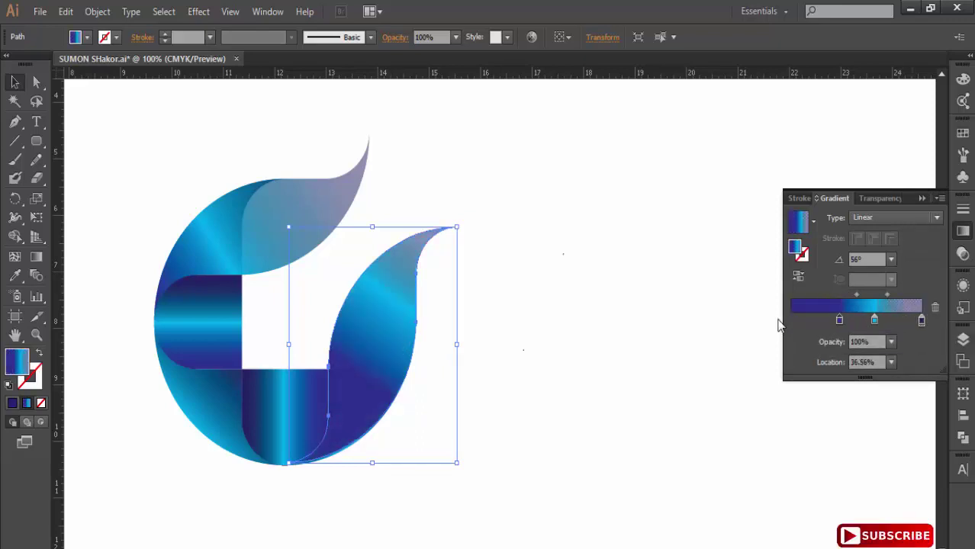
pyautogui.click(872, 323)
pyautogui.moveTo(869, 323)
pyautogui.mouseDown()
pyautogui.moveTo(854, 324)
pyautogui.moveTo(880, 296)
pyautogui.moveTo(843, 322)
pyautogui.mouseUp()
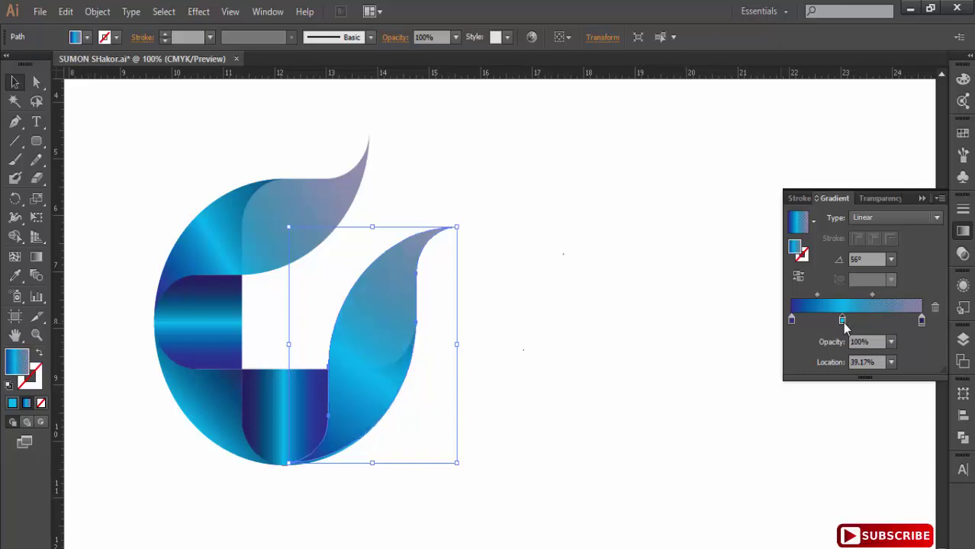
pyautogui.moveTo(843, 324); pyautogui.dragTo(830, 324)
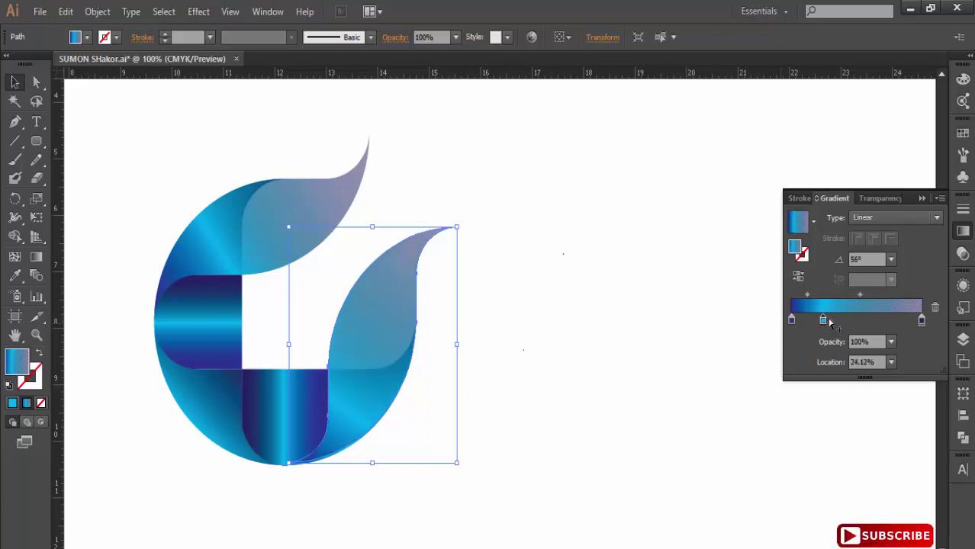
pyautogui.click(567, 244)
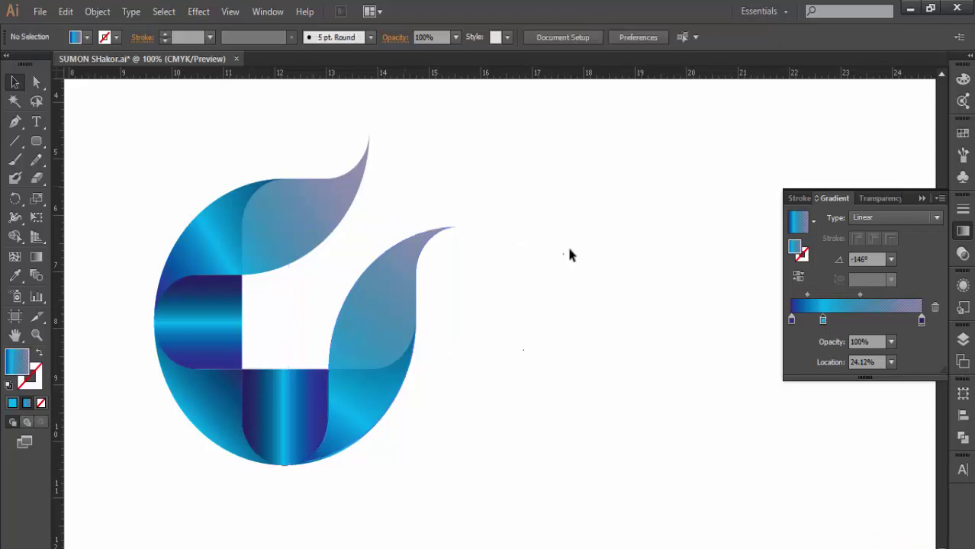
pyautogui.click(399, 300)
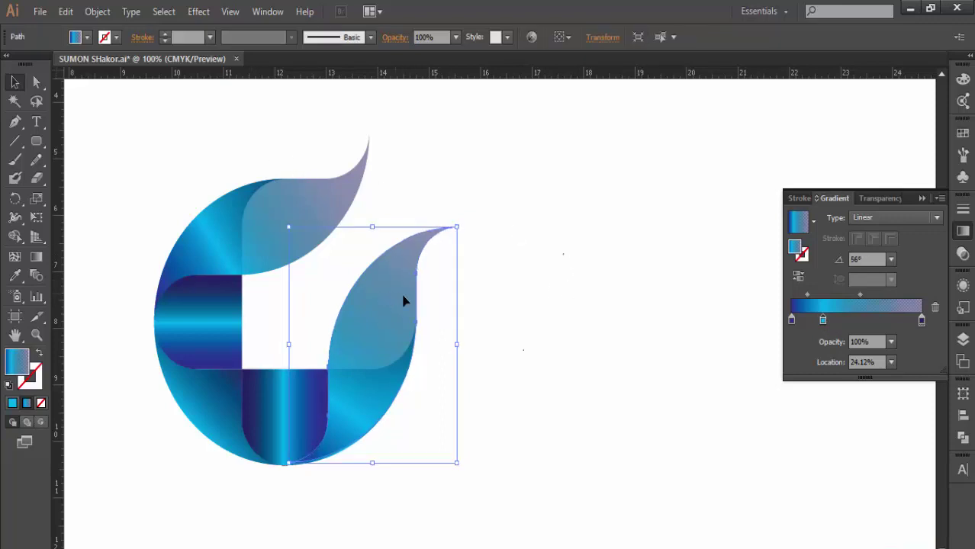
# Step: Duplicate the top leaf and drop the copy beside the second leaf's upper end
pyautogui.click(296, 219)
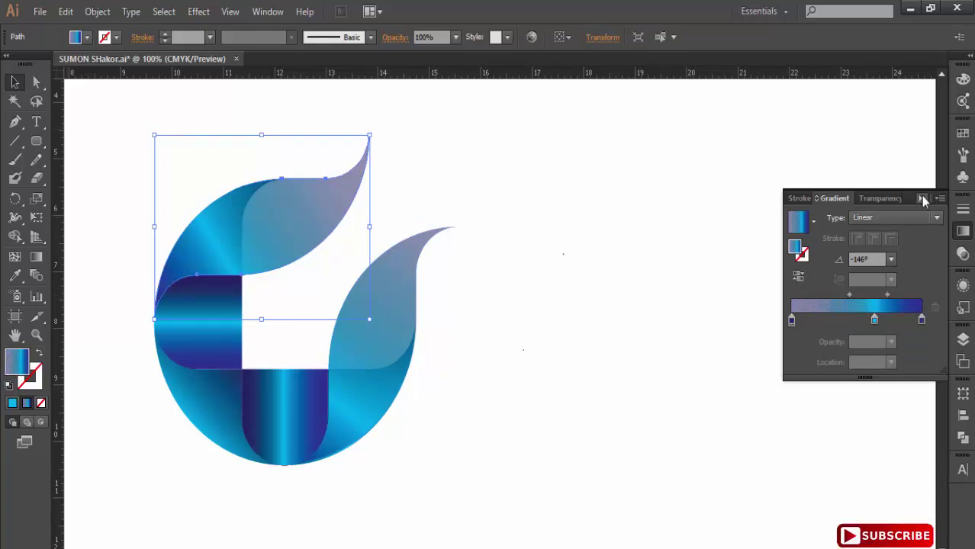
pyautogui.click(923, 198)
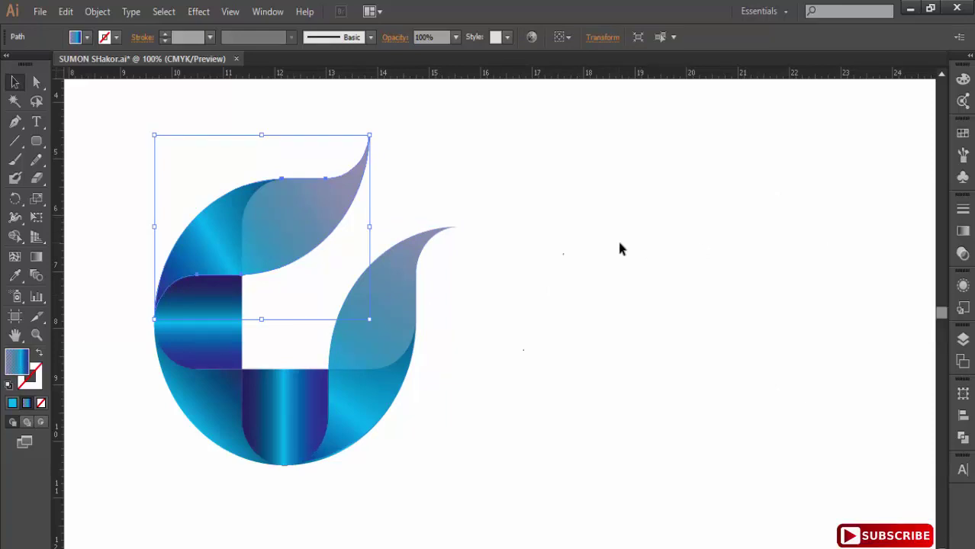
pyautogui.click(488, 240)
pyautogui.click(295, 210)
pyautogui.moveTo(296, 211); pyautogui.dragTo(516, 268)
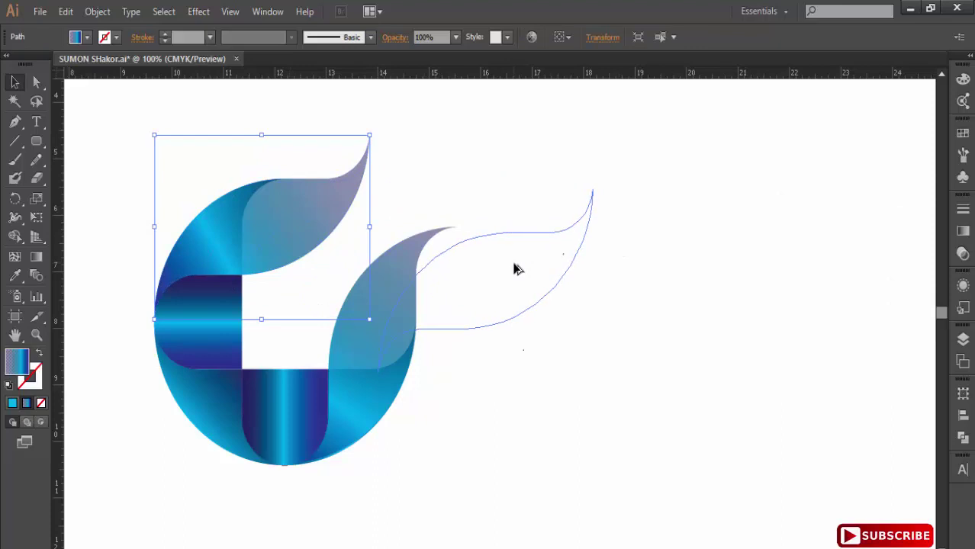
pyautogui.moveTo(515, 269); pyautogui.dragTo(492, 254)
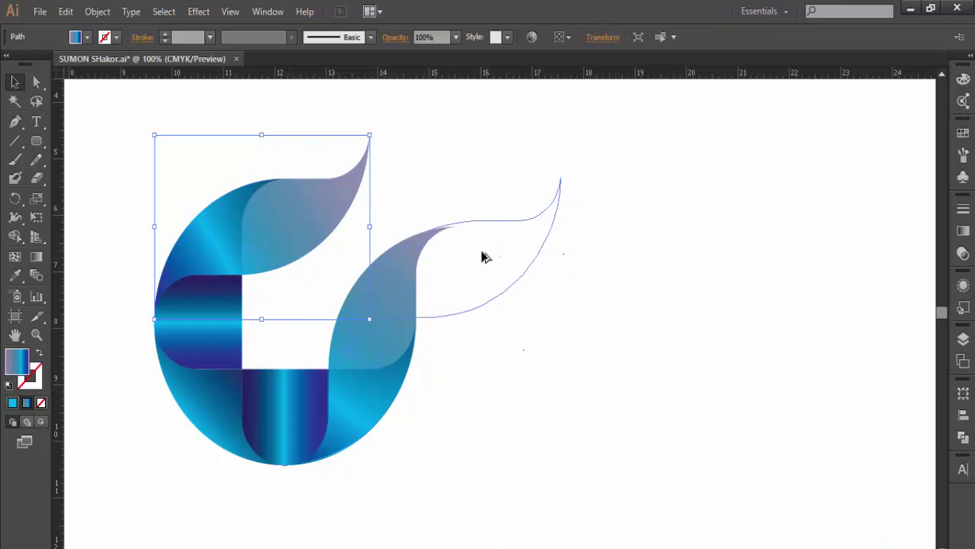
pyautogui.moveTo(492, 253); pyautogui.dragTo(485, 258)
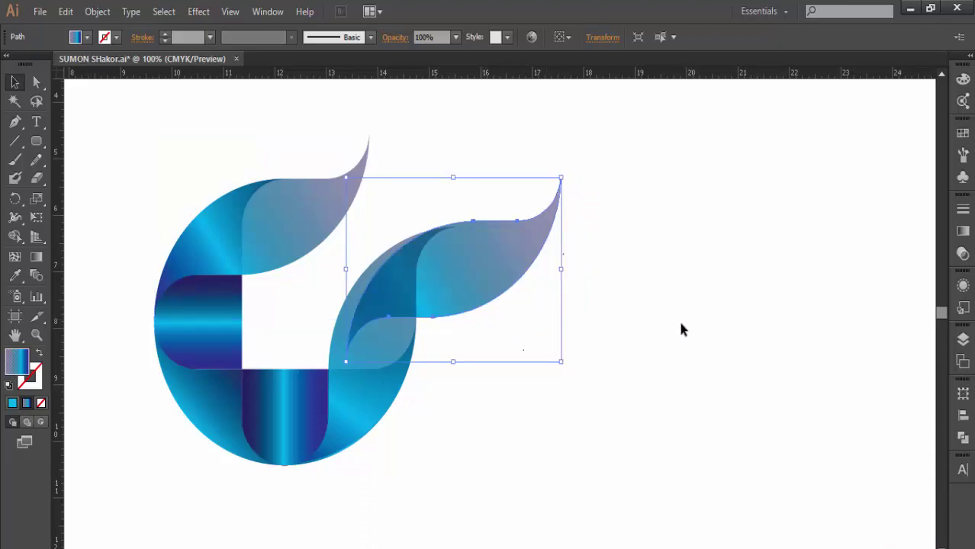
# Step: Nudge the new leaf copy three steps left and three steps down into place
pyautogui.press('Left')
pyautogui.press('Left')
pyautogui.press('Left')
pyautogui.press('Left')
pyautogui.press('Left')
pyautogui.press('Left')
pyautogui.press('Left')
pyautogui.press('Left')
pyautogui.press('Left')
pyautogui.press('Left')
pyautogui.press('Left')
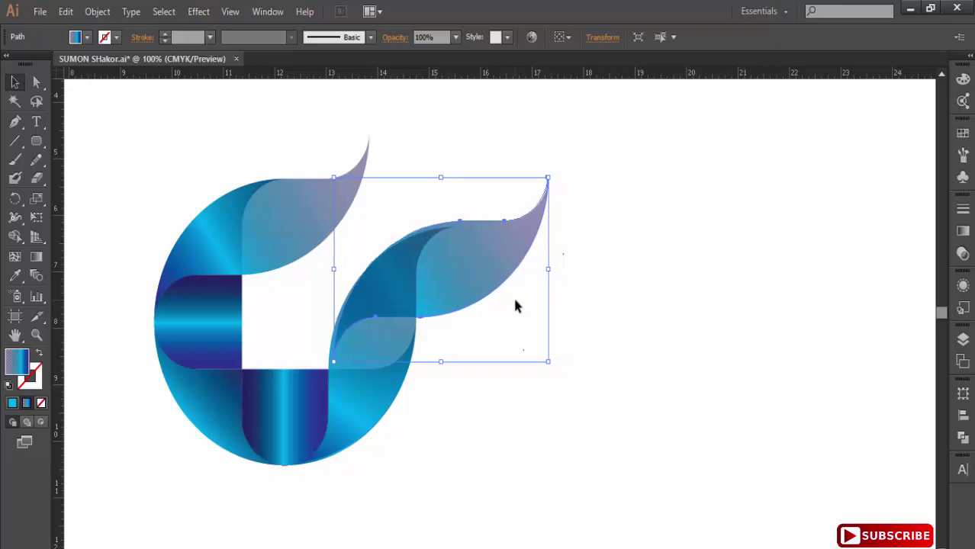
pyautogui.press('Left')
pyautogui.press('Left')
pyautogui.press('Down')
pyautogui.press('Down')
pyautogui.press('Down')
pyautogui.press('Down')
pyautogui.press('Left')
pyautogui.press('Left')
pyautogui.press('Left')
pyautogui.press('Left')
pyautogui.press('Down')
pyautogui.press('Down')
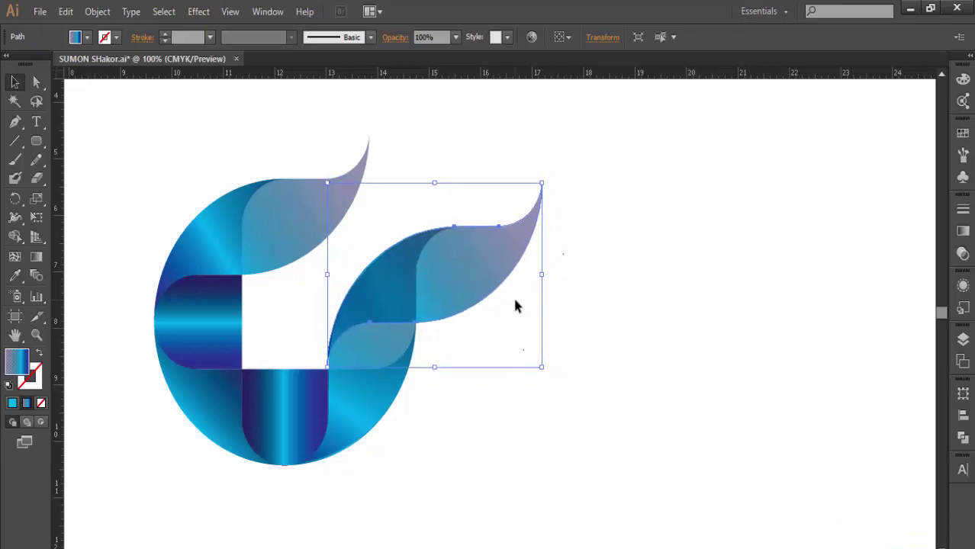
pyautogui.press('Down')
pyautogui.press('Down')
pyautogui.press('Down')
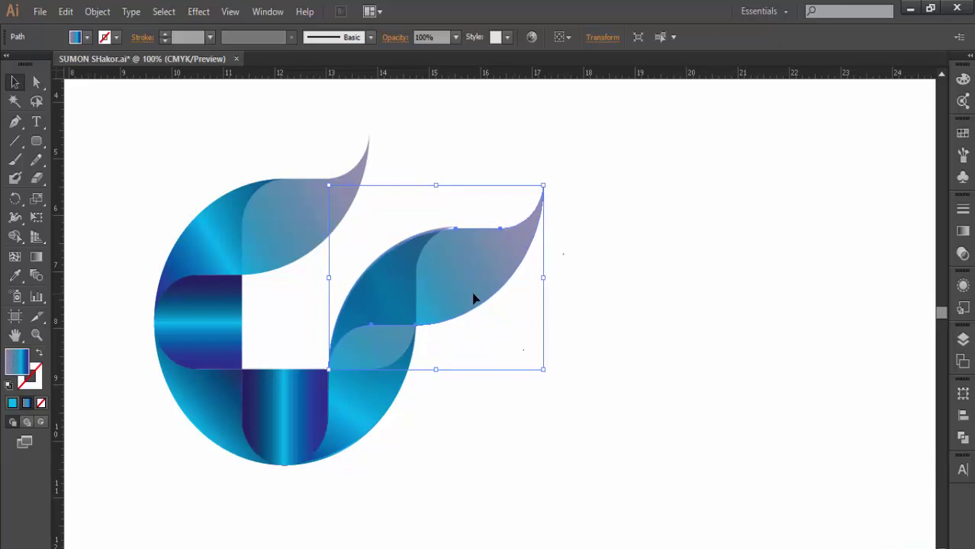
# Step: Zoom in on the leaf join and nudge the newest leaf copy up one step
pyautogui.click(322, 280)
pyautogui.moveTo(293, 274); pyautogui.dragTo(495, 403)
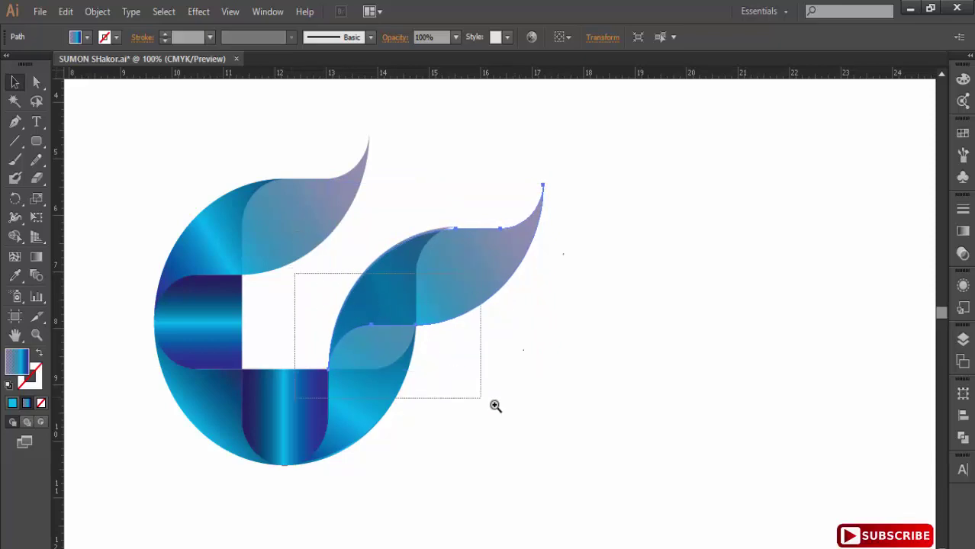
pyautogui.moveTo(505, 298); pyautogui.dragTo(410, 466)
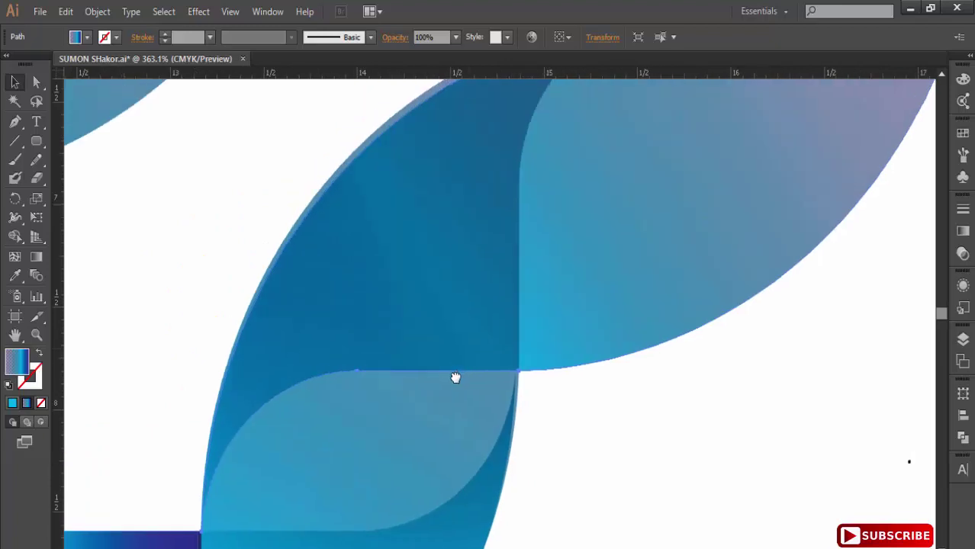
pyautogui.moveTo(522, 283); pyautogui.dragTo(499, 316)
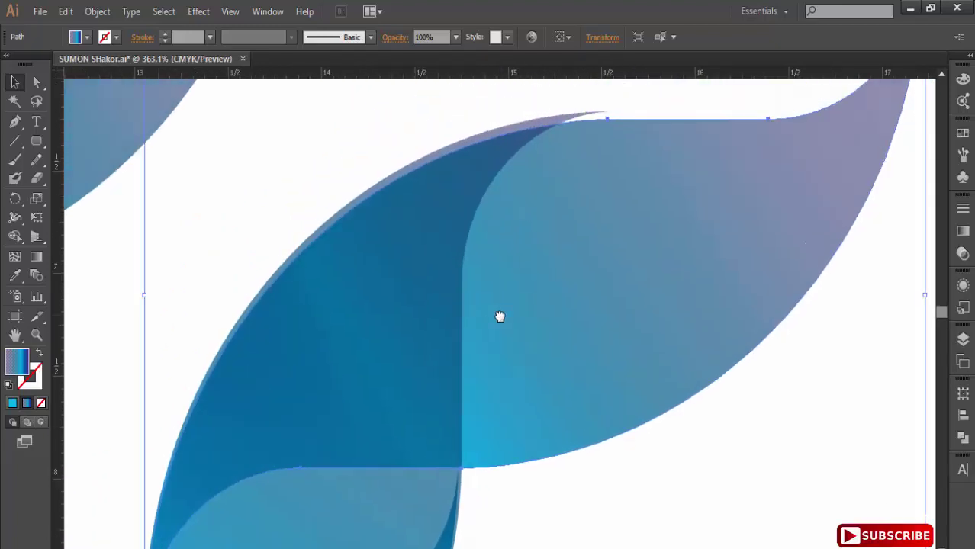
pyautogui.press('Up')
pyautogui.press('Up')
pyautogui.press('Up')
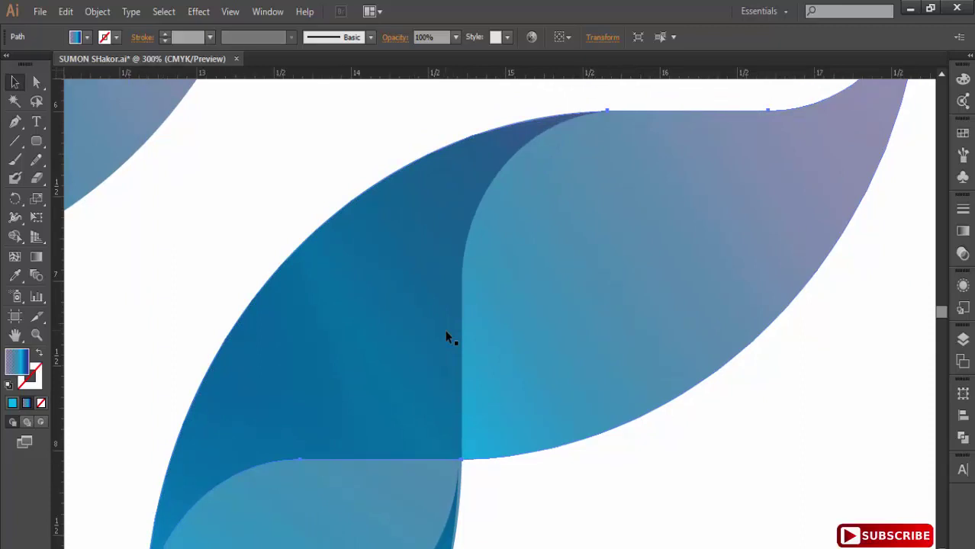
# Step: Nudge the curved blue shape left so its edge lines up with the translucent leaf overlay
pyautogui.hotkey('ctrl', '-')
pyautogui.hotkey('ctrl', '-')
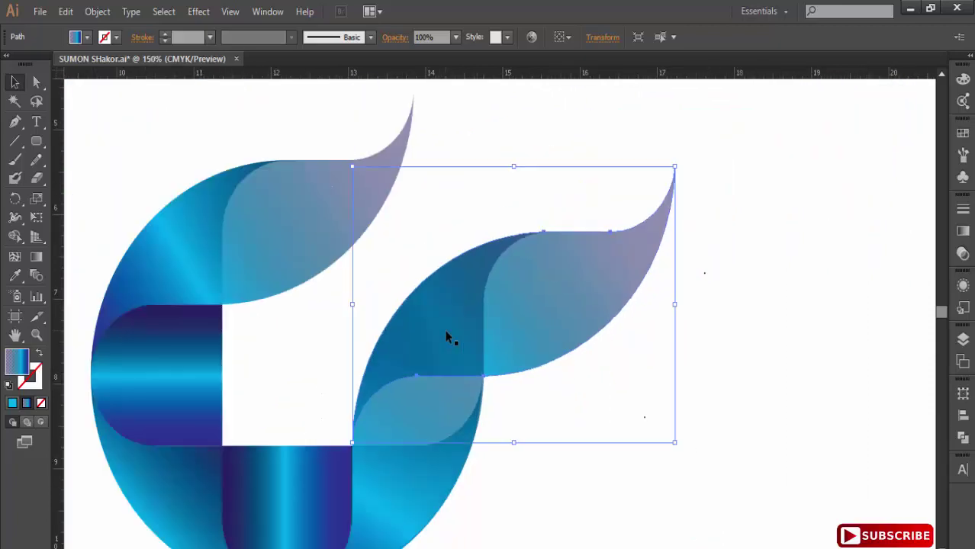
pyautogui.hotkey('ctrl', '-')
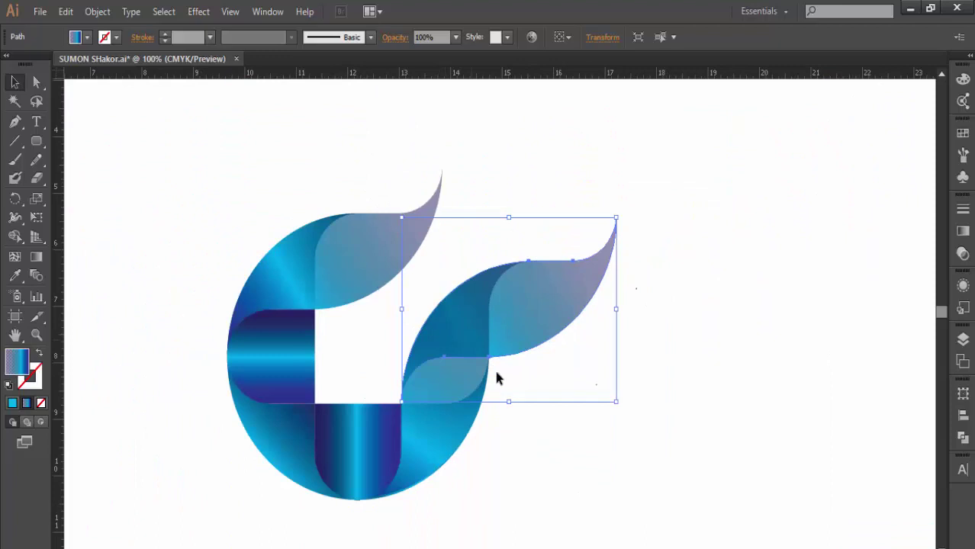
pyautogui.moveTo(373, 363); pyautogui.dragTo(458, 454)
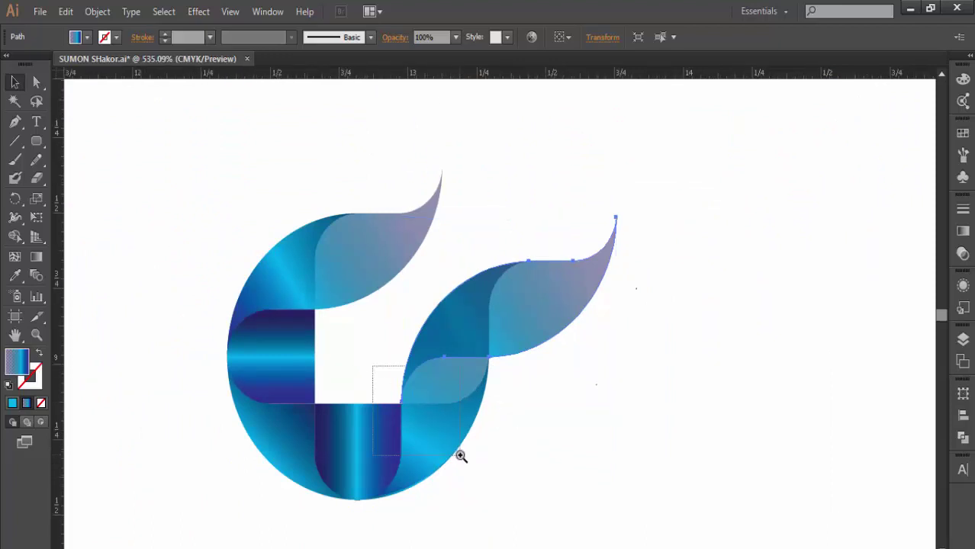
pyautogui.moveTo(778, 133)
pyautogui.mouseDown()
pyautogui.moveTo(585, 261)
pyautogui.moveTo(445, 312)
pyautogui.mouseUp()
pyautogui.click(460, 318)
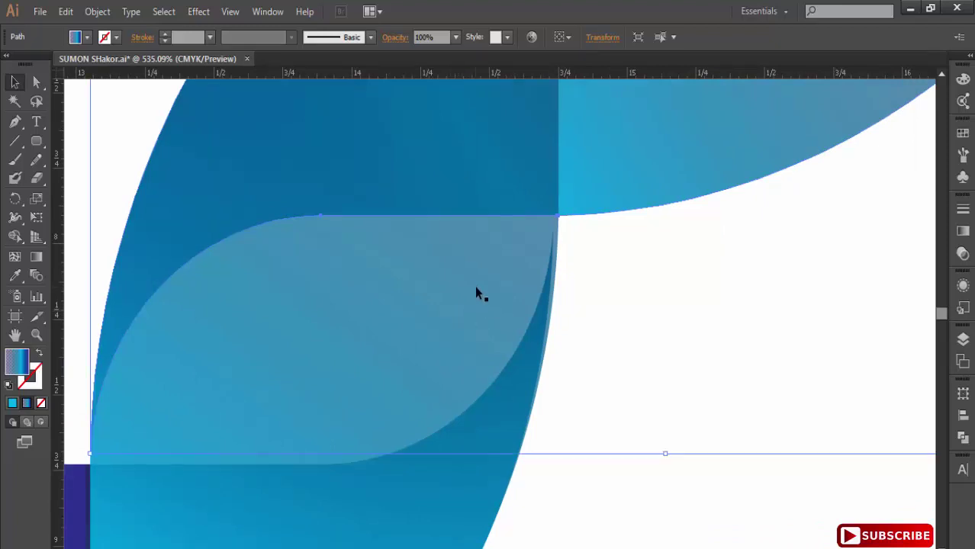
pyautogui.click(475, 288)
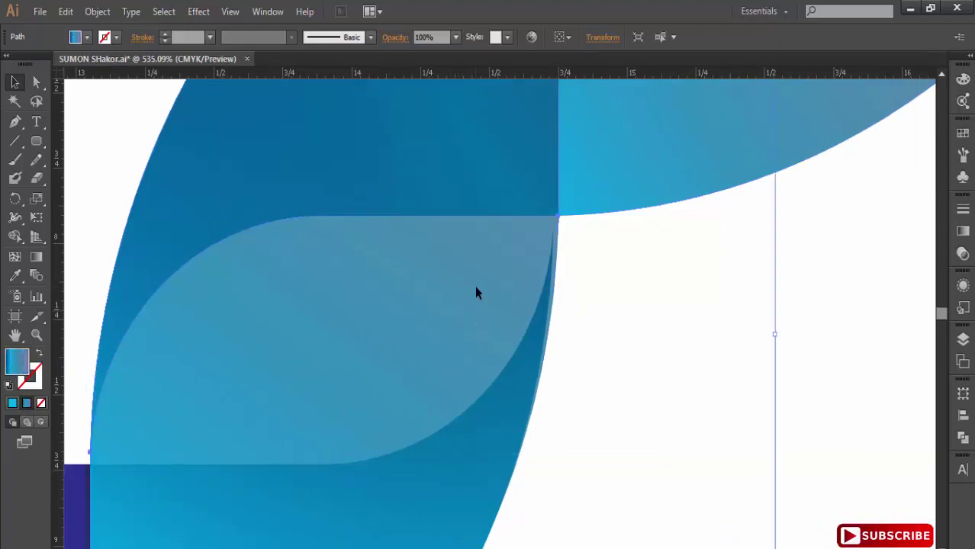
pyautogui.press('Left')
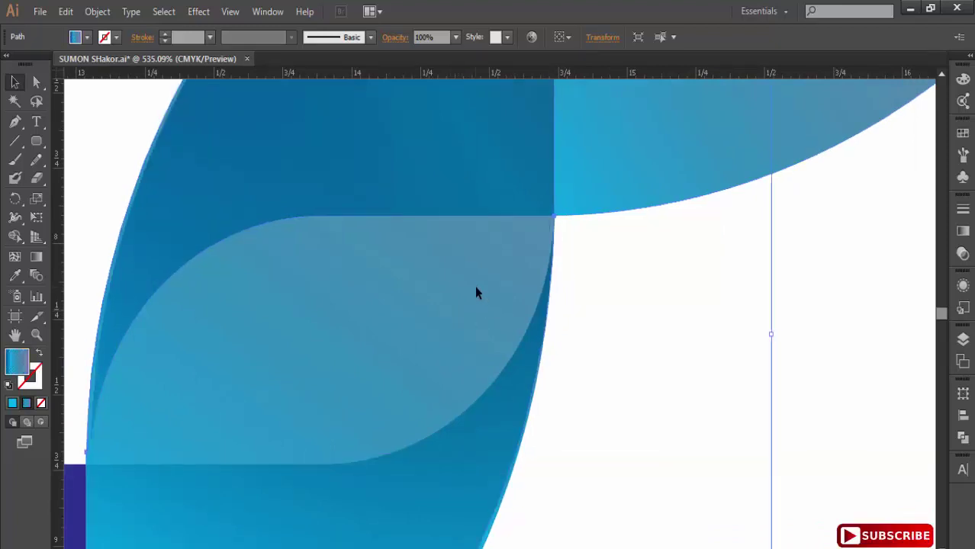
pyautogui.scroll(-3, 486, 381)
pyautogui.scroll(-3, 402, 390)
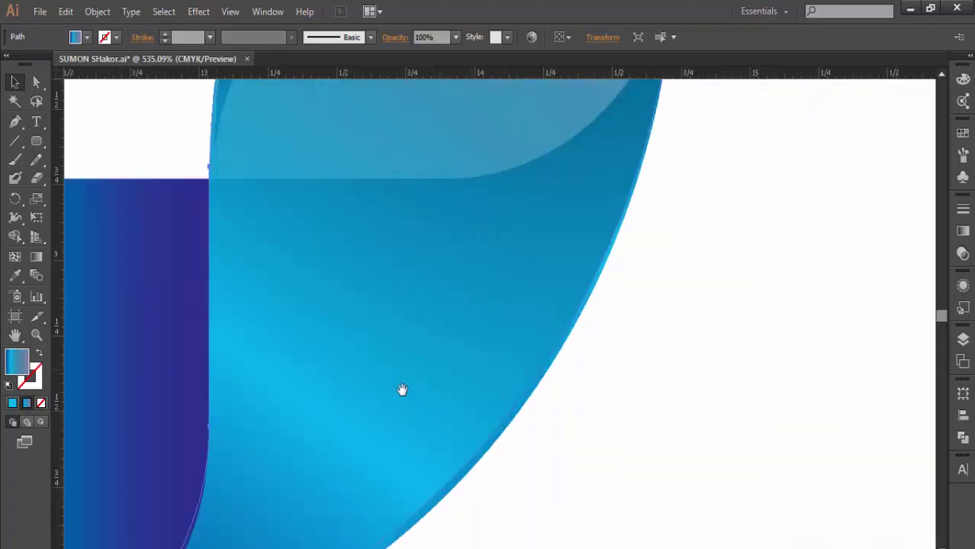
# Step: Lower the inner blue curve's bottom two steps so it meets the circle's bottom edge
pyautogui.moveTo(402, 390); pyautogui.dragTo(443, 276)
pyautogui.moveTo(426, 324); pyautogui.dragTo(542, 239)
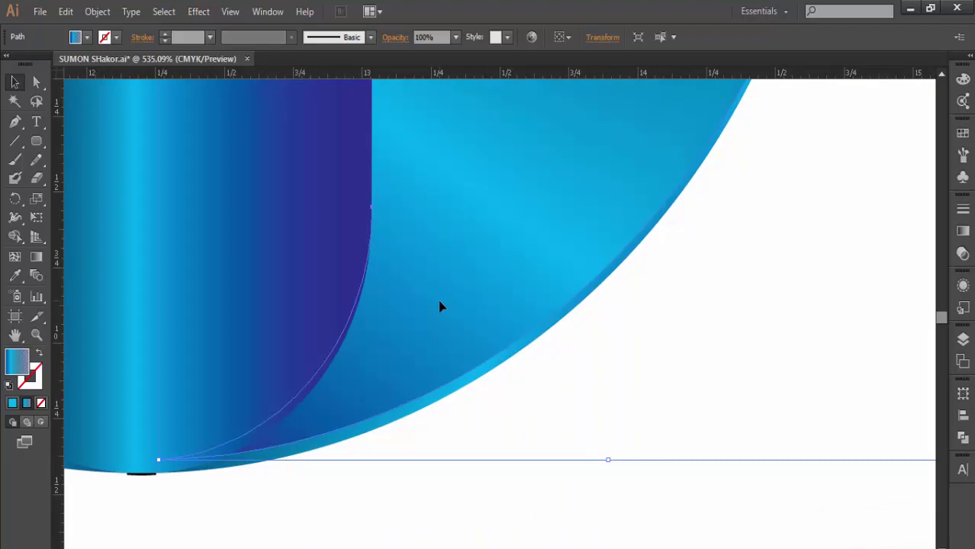
pyautogui.press('Down')
pyautogui.press('Down')
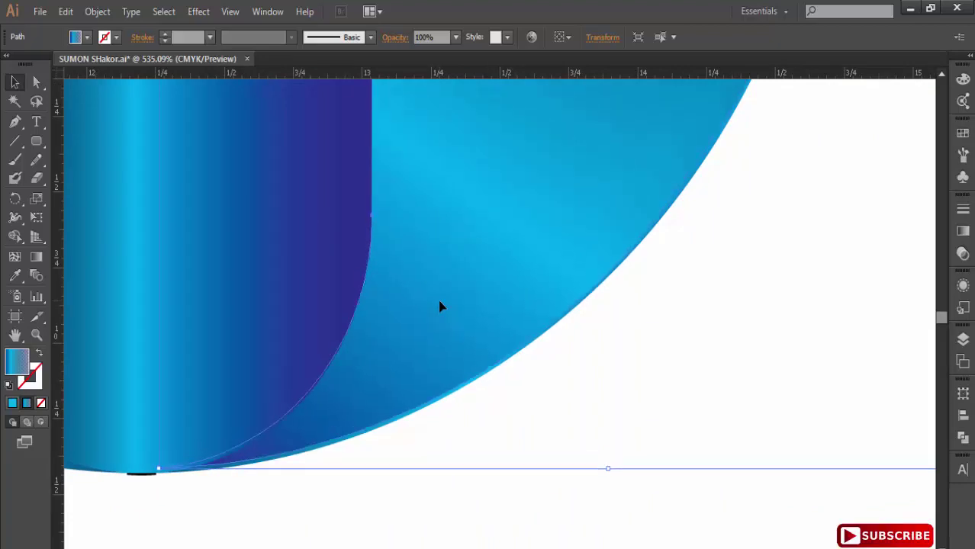
pyautogui.press('Down')
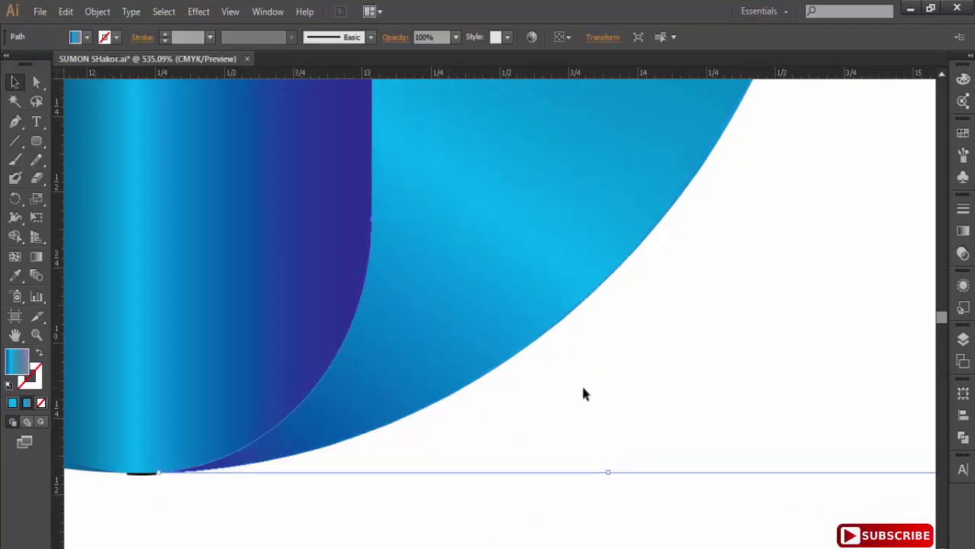
pyautogui.click(583, 389)
pyautogui.hotkey('ctrl', '-')
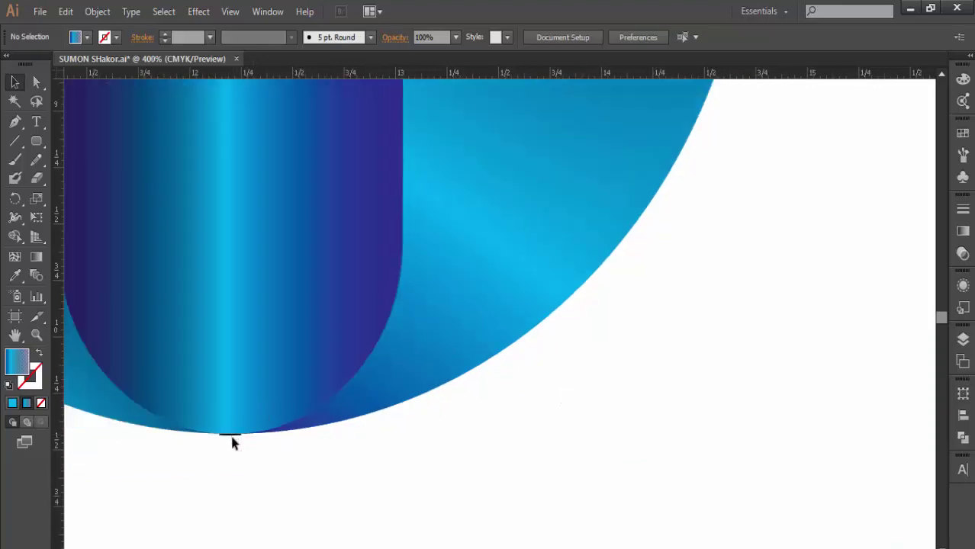
# Step: Check the curve's bottom anchor beneath the dark blue bar with Direct Selection, then fit the view
pyautogui.click(232, 439)
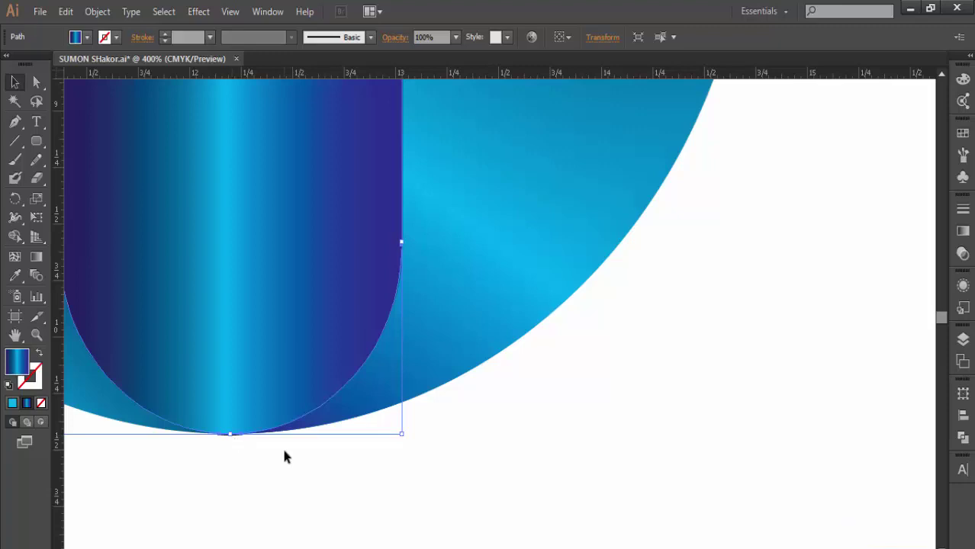
pyautogui.click(36, 82)
pyautogui.click(242, 508)
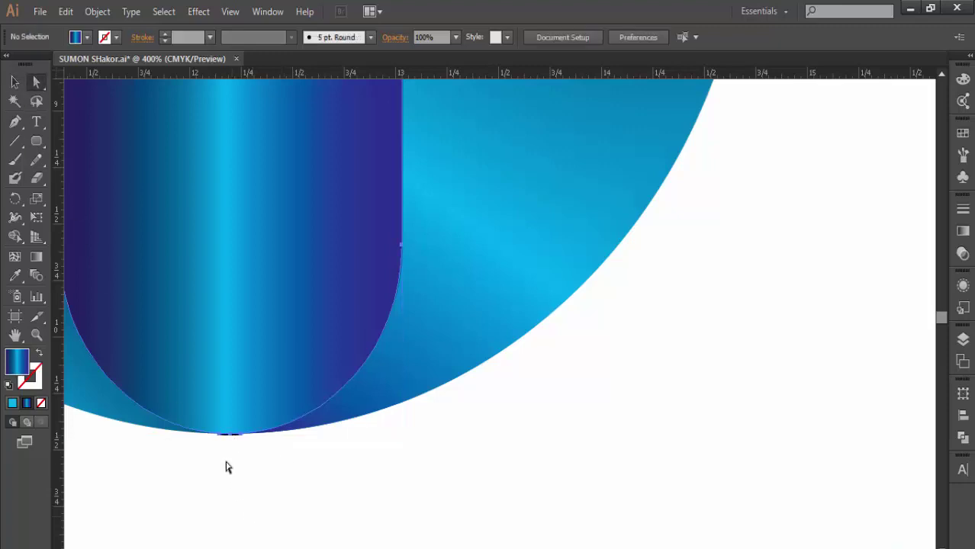
pyautogui.click(228, 437)
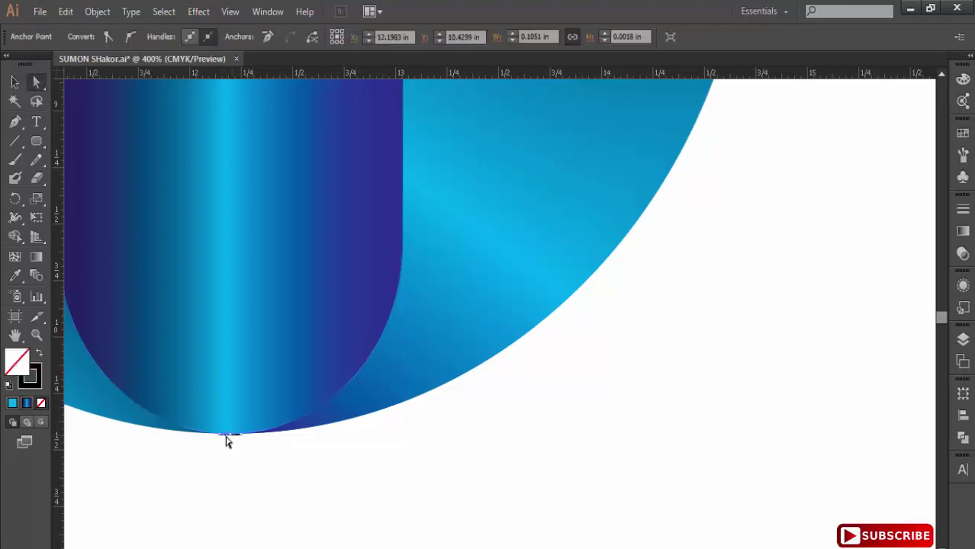
pyautogui.click(252, 469)
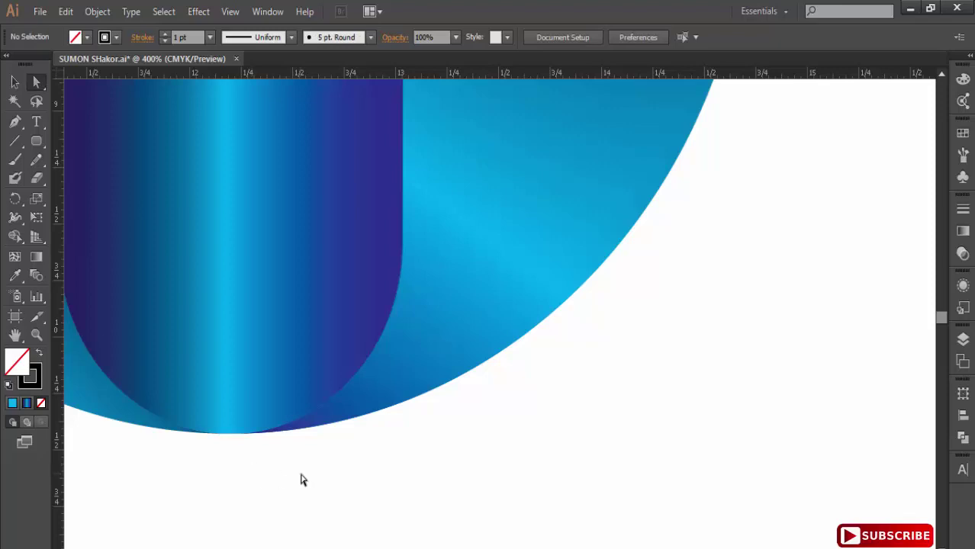
pyautogui.hotkey('ctrl', '0')
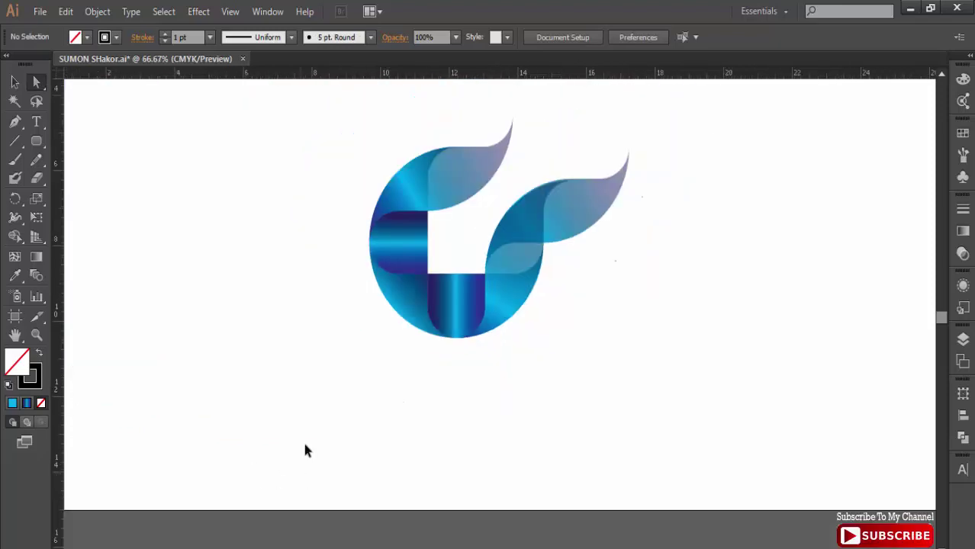
# Step: In Outline mode, nudge the right leaf flourish left so its curve coincides with the shape beneath
pyautogui.moveTo(527, 338); pyautogui.dragTo(450, 393)
pyautogui.keyDown('ctrl'); pyautogui.click(418, 375); pyautogui.keyUp('ctrl')
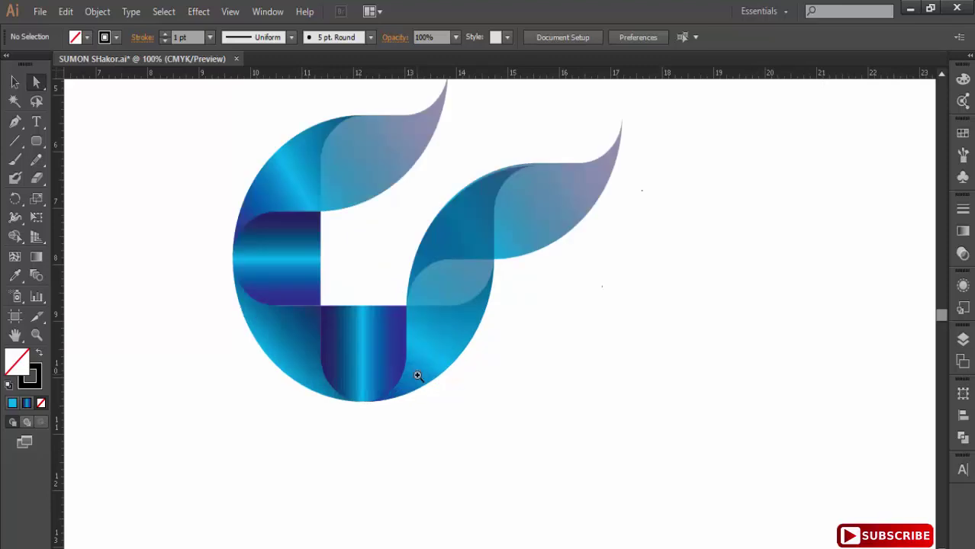
pyautogui.click(529, 197)
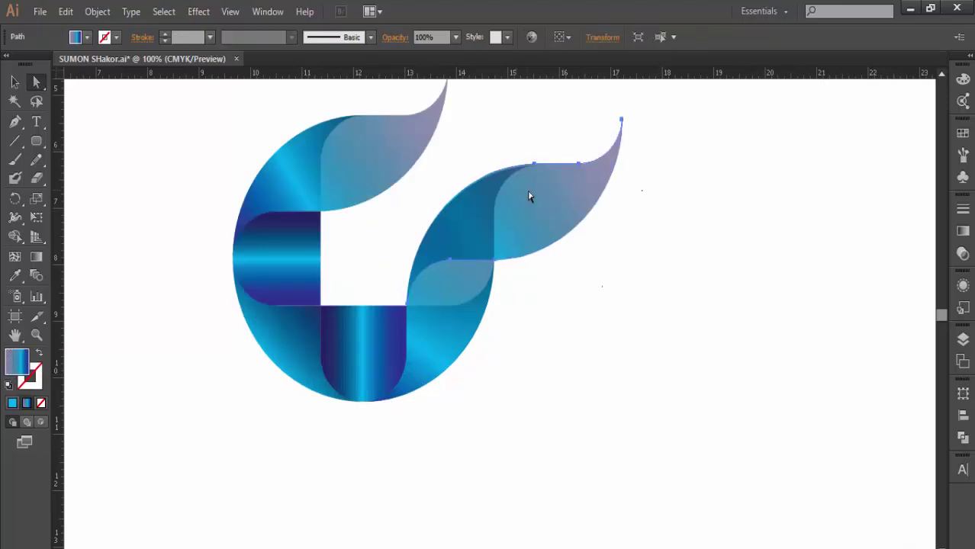
pyautogui.click(15, 81)
pyautogui.hotkey('ctrl', 'shift', 'b')
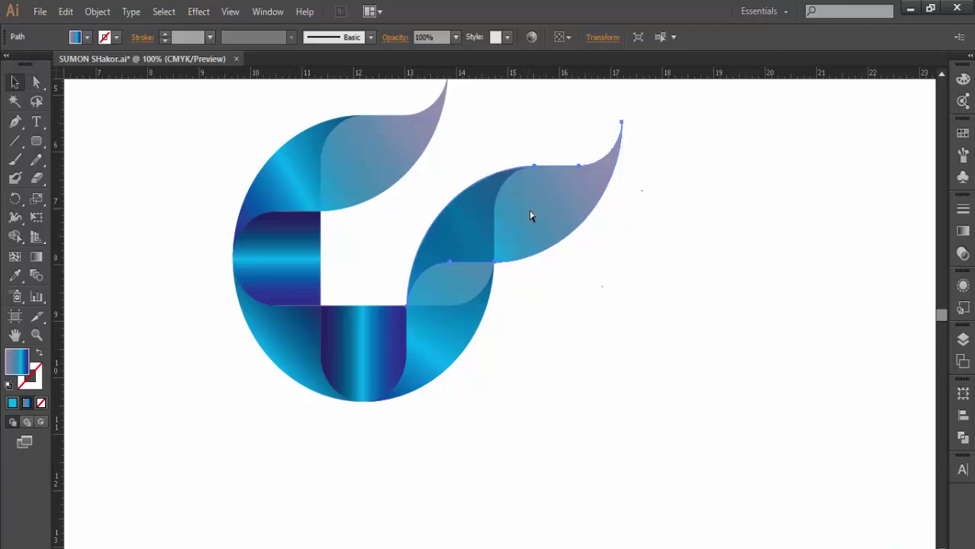
pyautogui.hotkey('ctrl', 'y')
pyautogui.moveTo(457, 135); pyautogui.dragTo(611, 257)
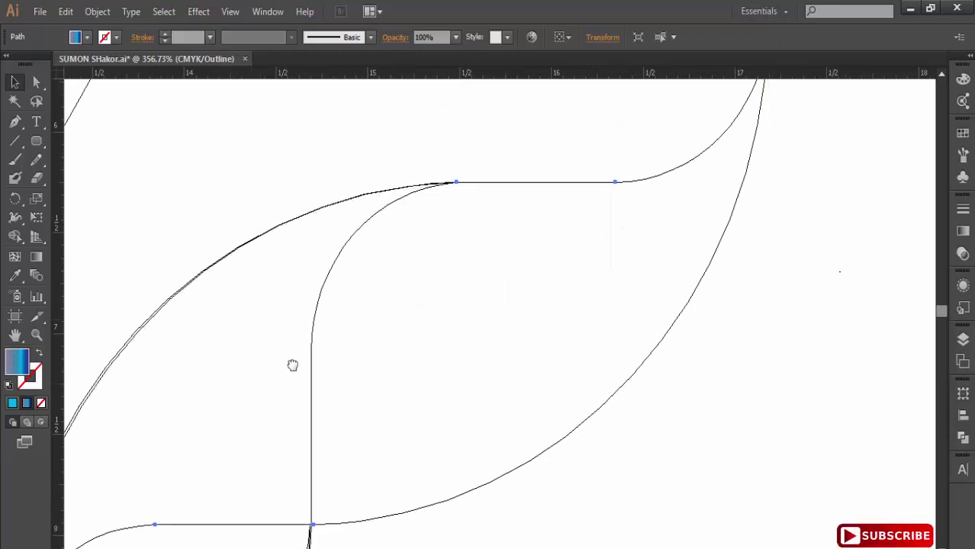
pyautogui.moveTo(292, 363); pyautogui.dragTo(392, 207)
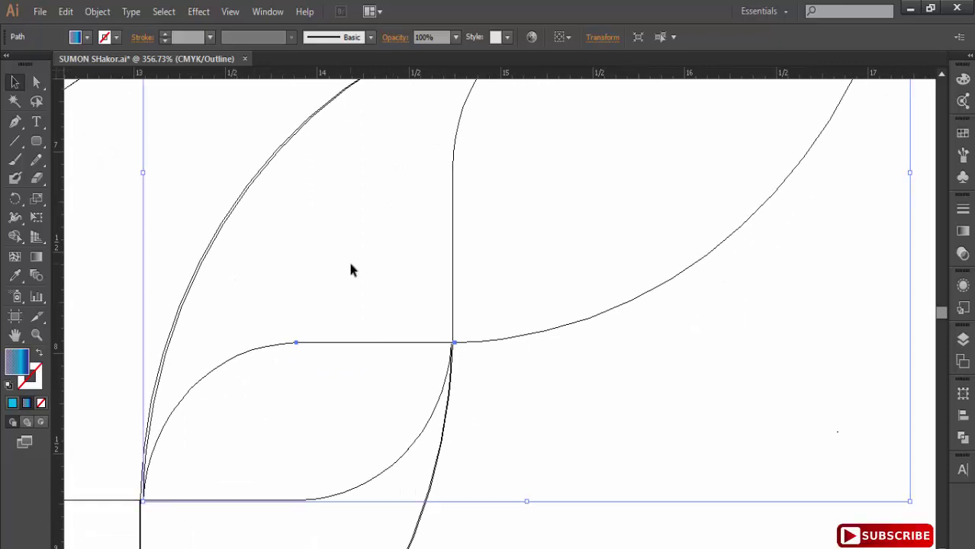
pyautogui.press('Left')
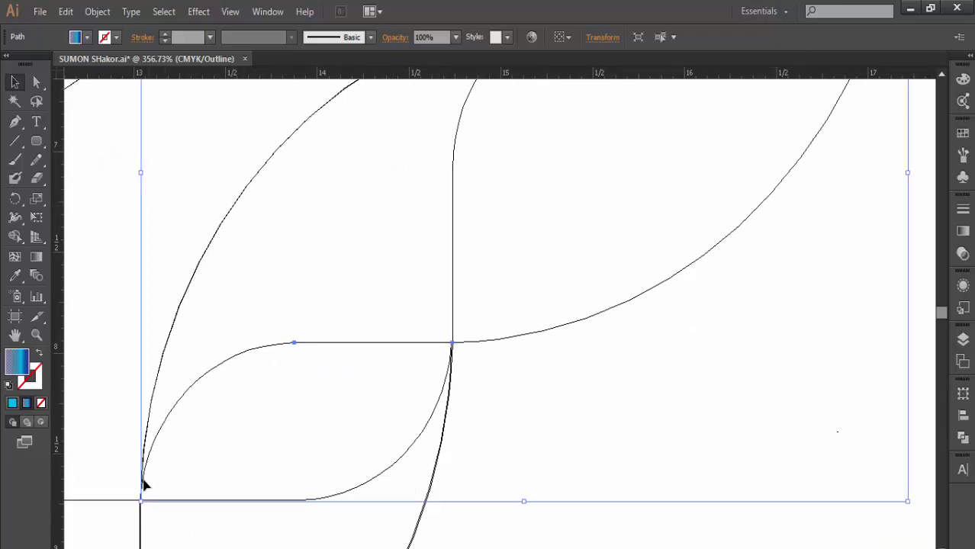
# Step: Return to Preview mode, zoom out to the whole logo and clear the selection
pyautogui.click(341, 263)
pyautogui.moveTo(372, 248); pyautogui.dragTo(413, 257)
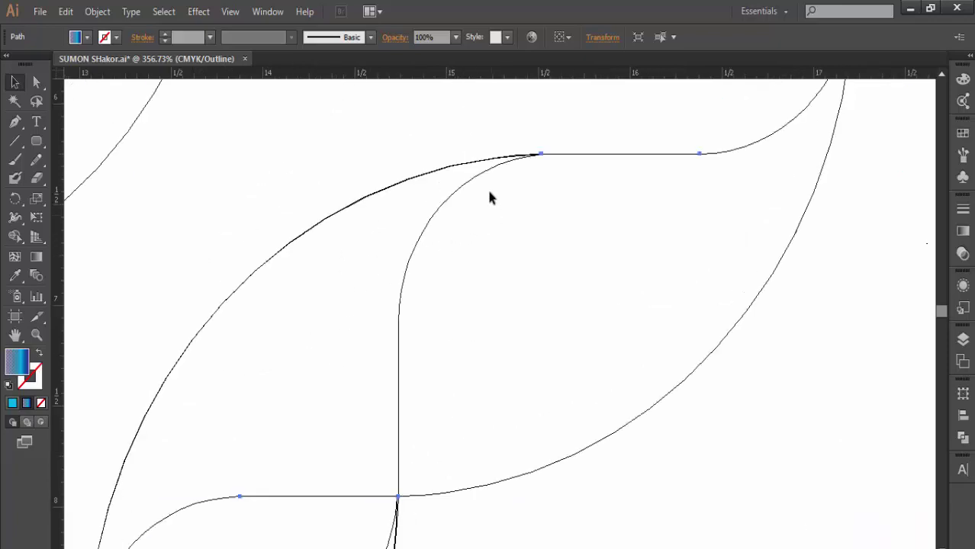
pyautogui.press('space')
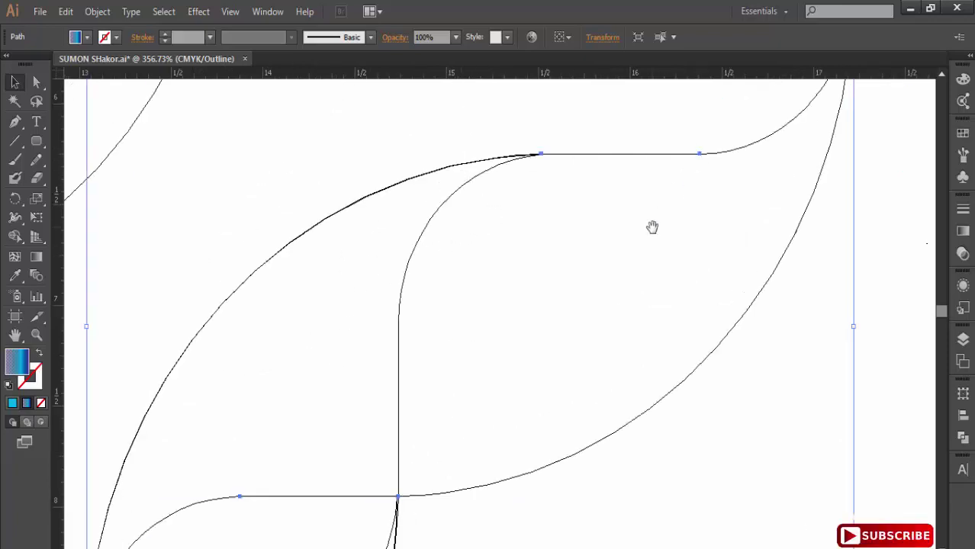
pyautogui.hotkey('ctrl', 'y')
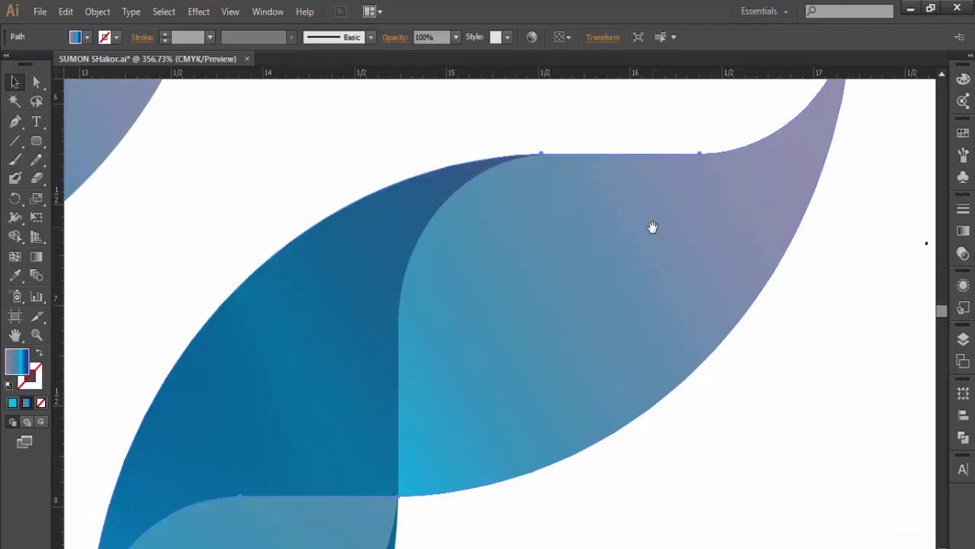
pyautogui.hotkey('ctrl', '-')
pyautogui.hotkey('ctrl', '-')
pyautogui.hotkey('ctrl', '-')
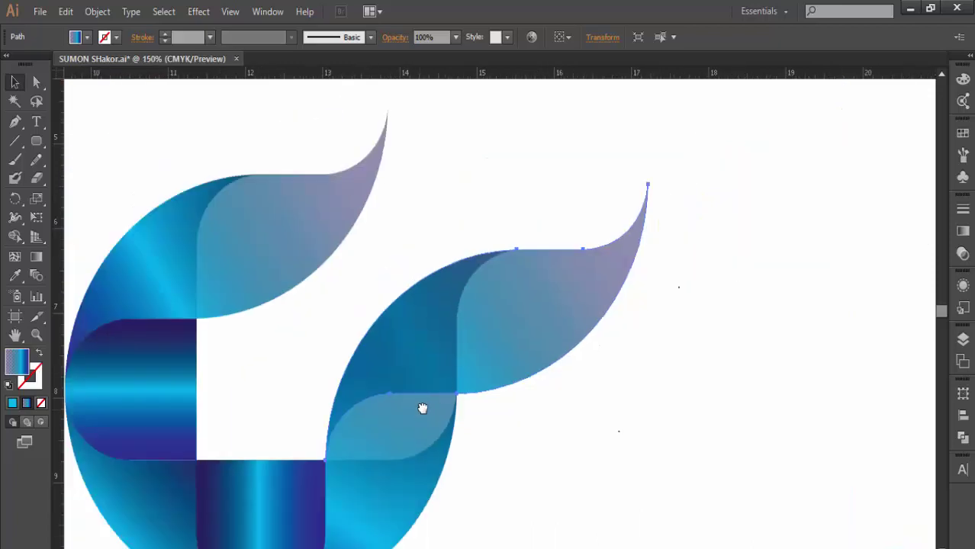
pyautogui.moveTo(423, 408); pyautogui.dragTo(496, 324)
pyautogui.hotkey('ctrl', '-')
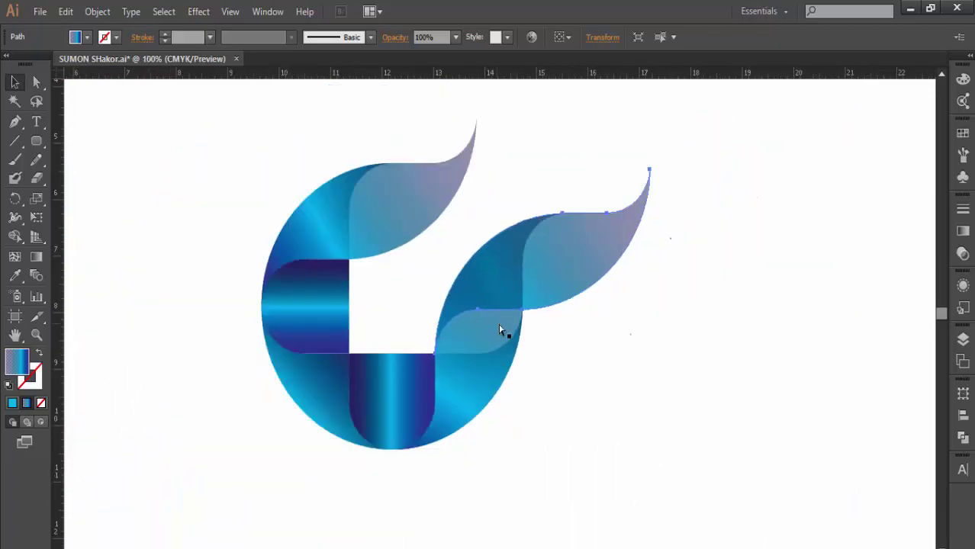
pyautogui.click(244, 191)
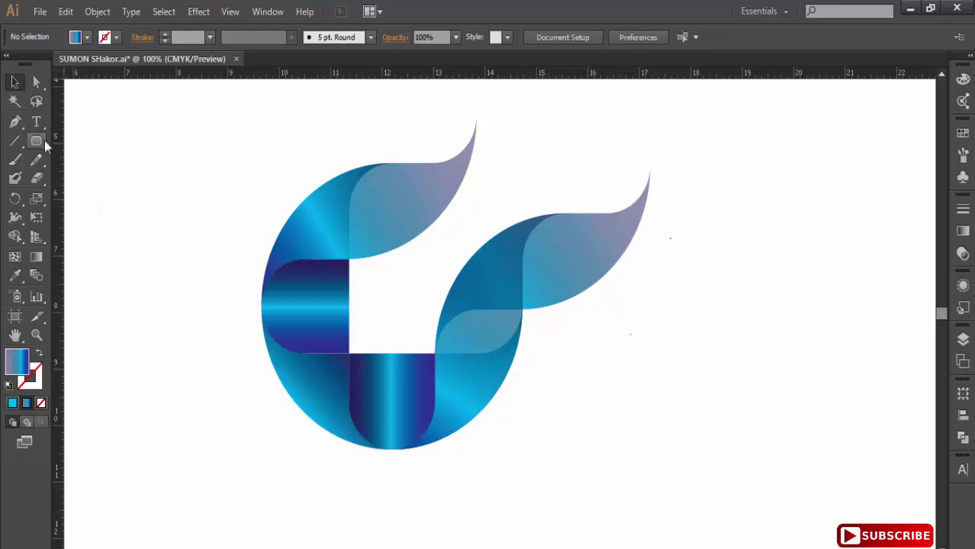
# Step: Draw an ellipse to the lower right of the logo and apply the Super Soft Black Vignette gradient
pyautogui.moveTo(36, 141); pyautogui.dragTo(102, 179)
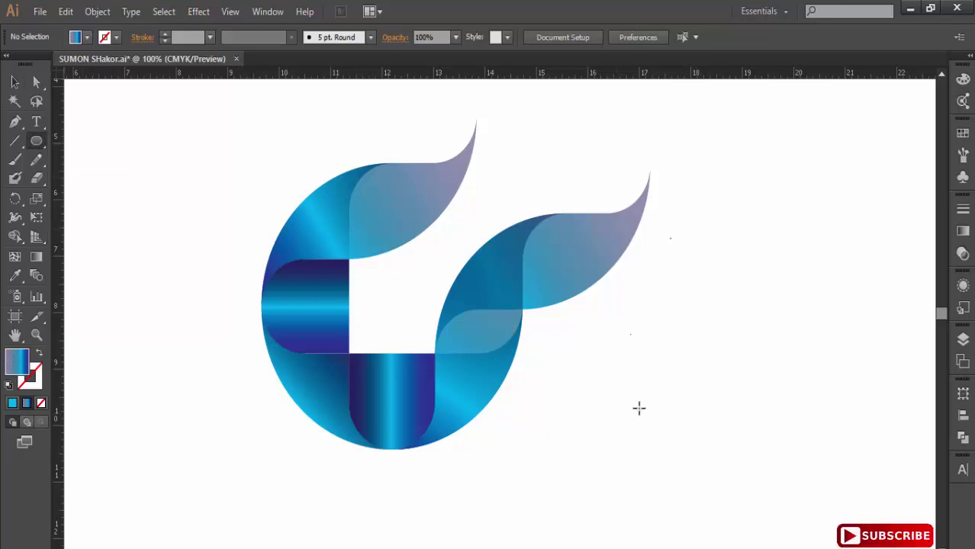
pyautogui.moveTo(604, 318); pyautogui.dragTo(853, 473)
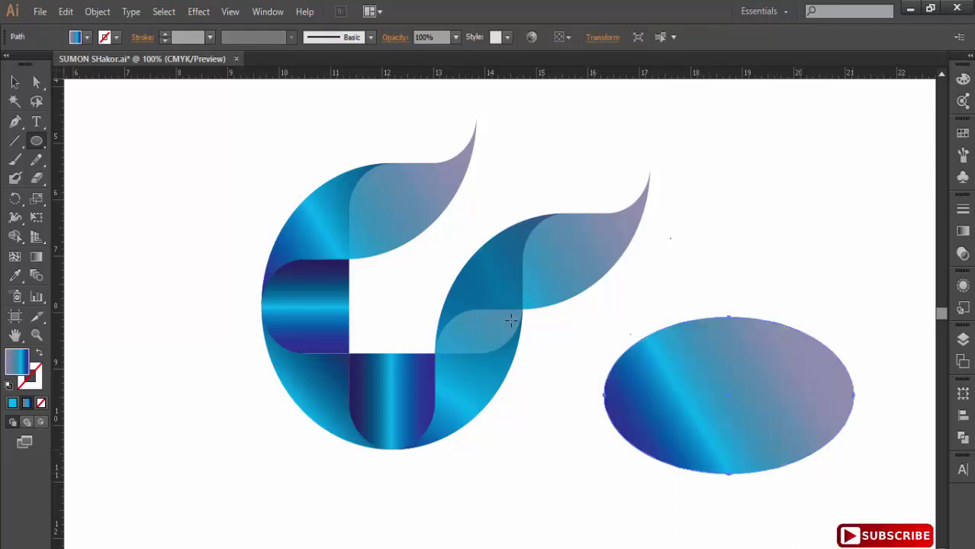
pyautogui.click(963, 231)
pyautogui.click(813, 222)
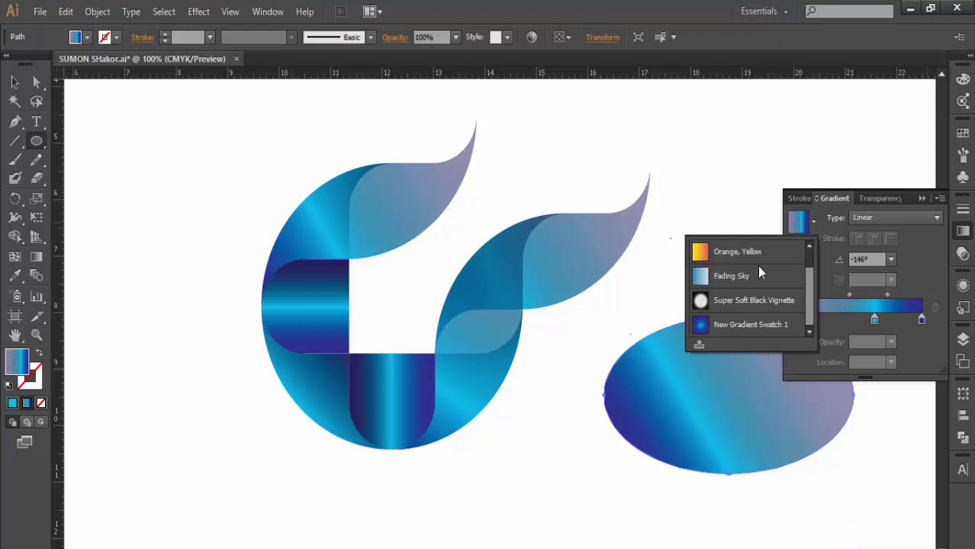
pyautogui.click(719, 303)
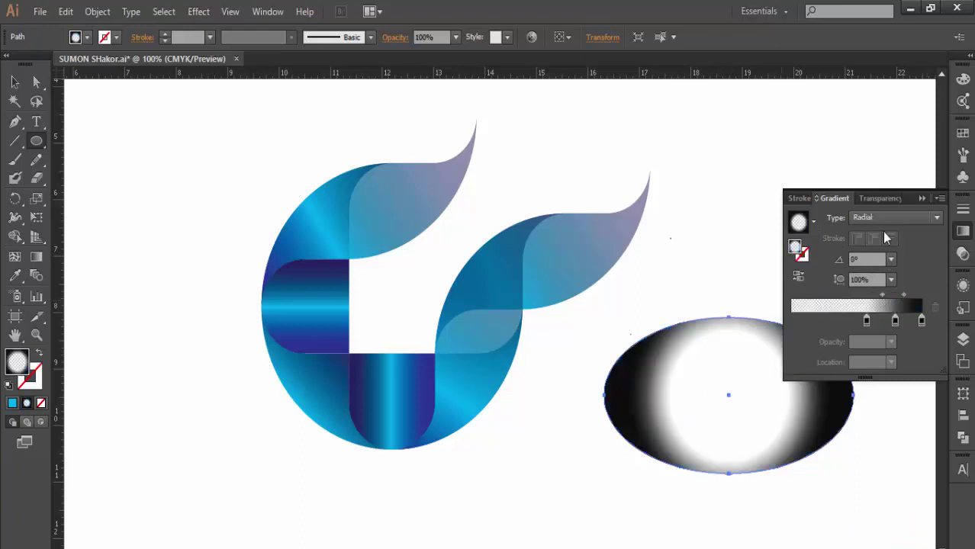
# Step: Make the ellipse gradient radial and reversed, with the transparent stop at 93.63% and only two stops
pyautogui.click(881, 217)
pyautogui.click(880, 231)
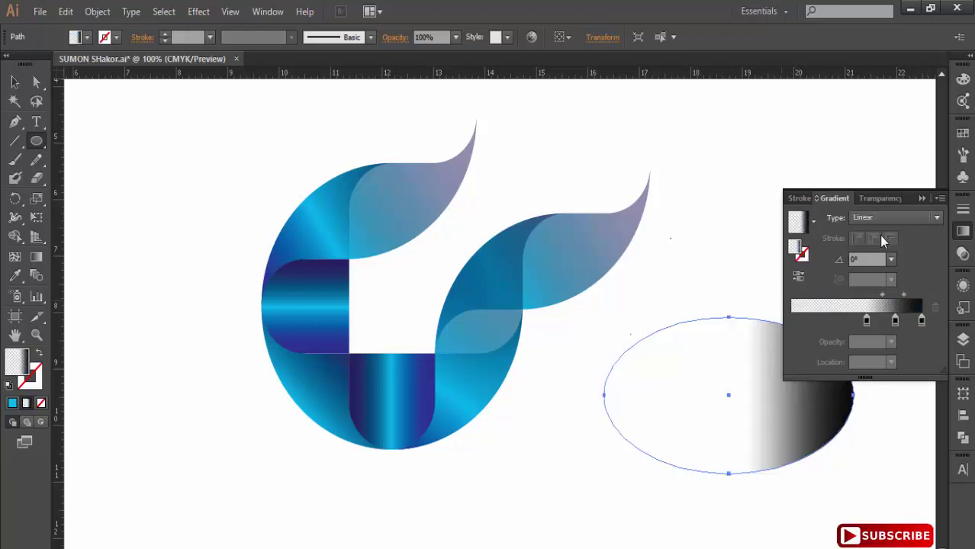
pyautogui.click(879, 219)
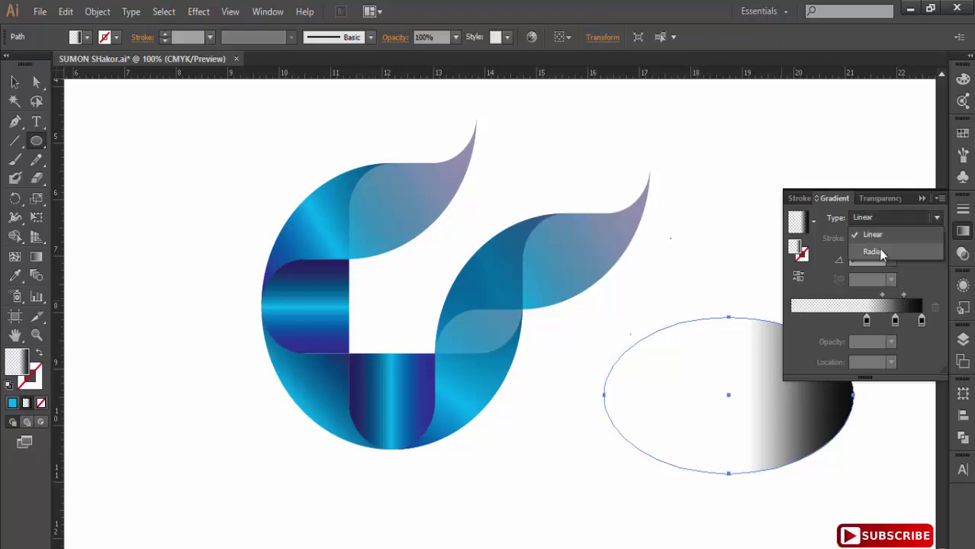
pyautogui.click(875, 250)
pyautogui.click(799, 276)
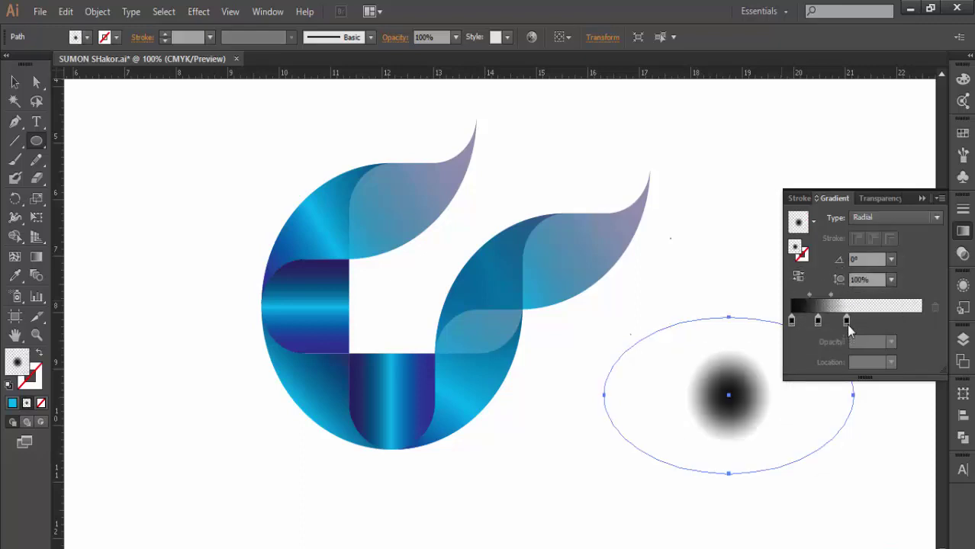
pyautogui.moveTo(846, 321); pyautogui.dragTo(913, 321)
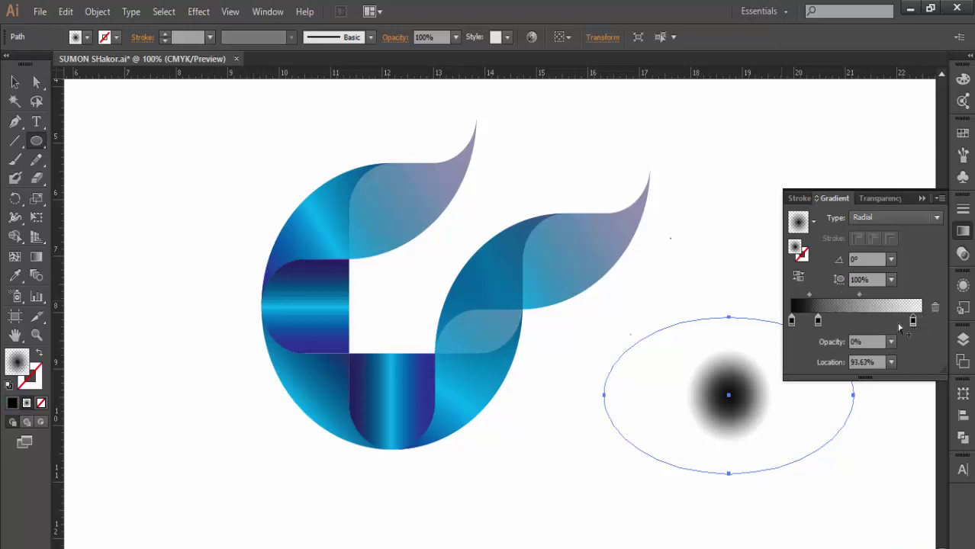
pyautogui.moveTo(817, 321); pyautogui.dragTo(824, 366)
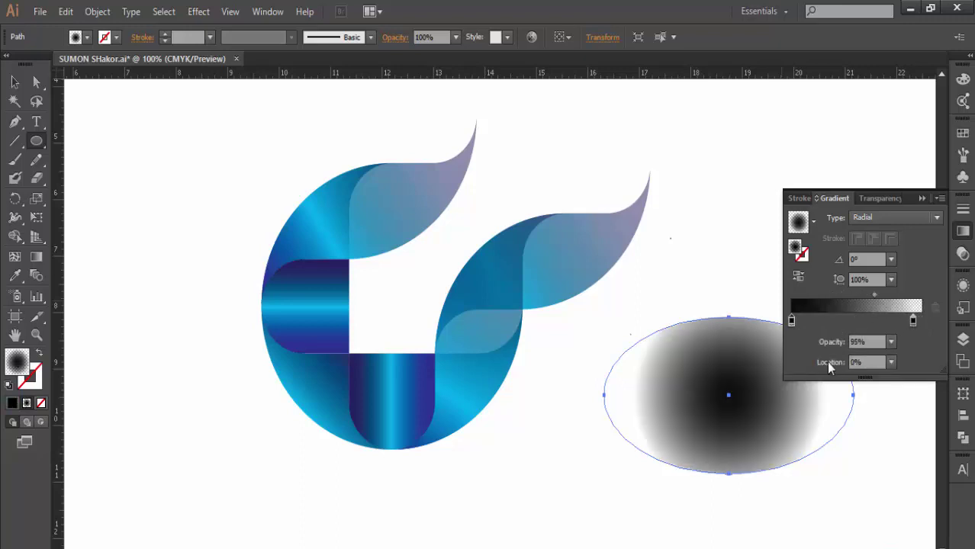
# Step: Pull the shadow gradient's midpoint to about 36% and set the dark centre stop to 70% opacity
pyautogui.moveTo(875, 296); pyautogui.dragTo(848, 296)
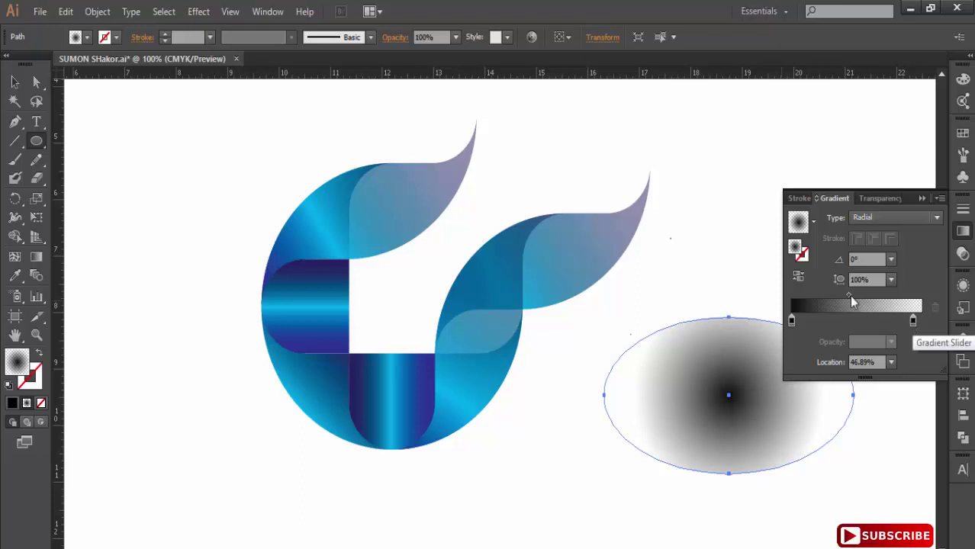
pyautogui.moveTo(849, 296); pyautogui.dragTo(834, 296)
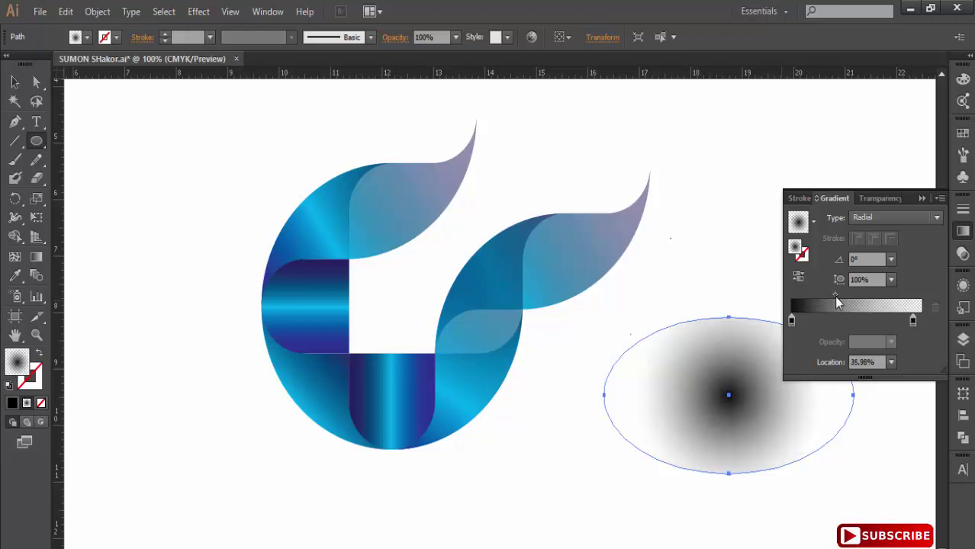
pyautogui.click(790, 319)
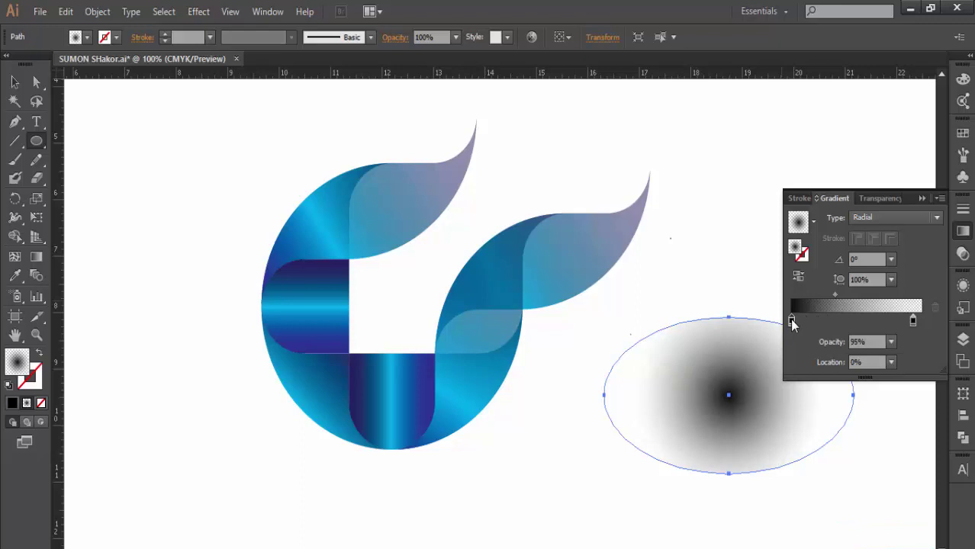
pyautogui.click(891, 342)
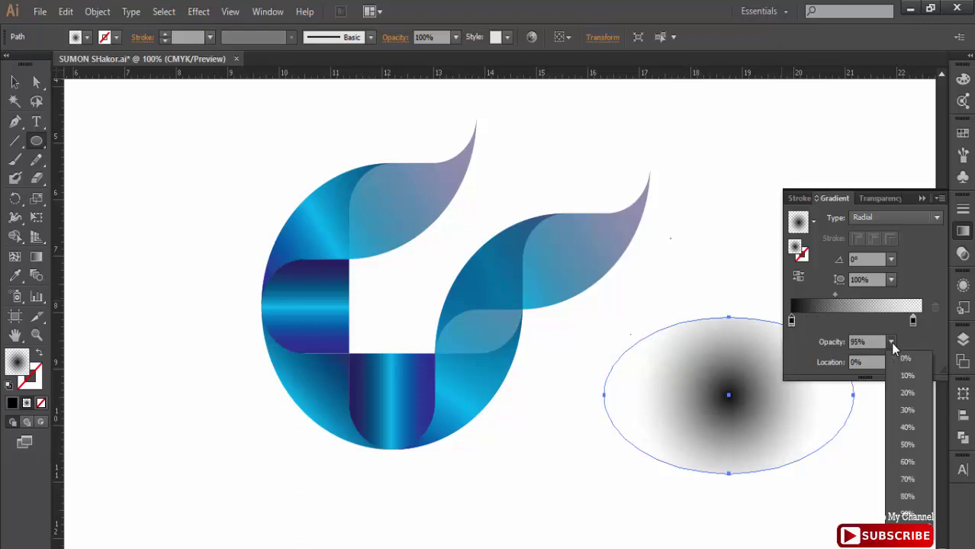
pyautogui.click(907, 479)
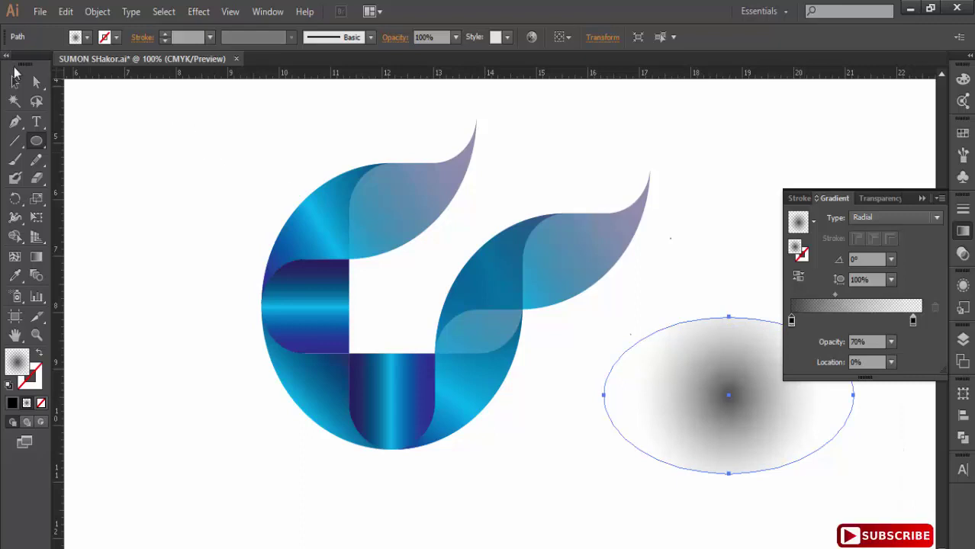
pyautogui.click(15, 81)
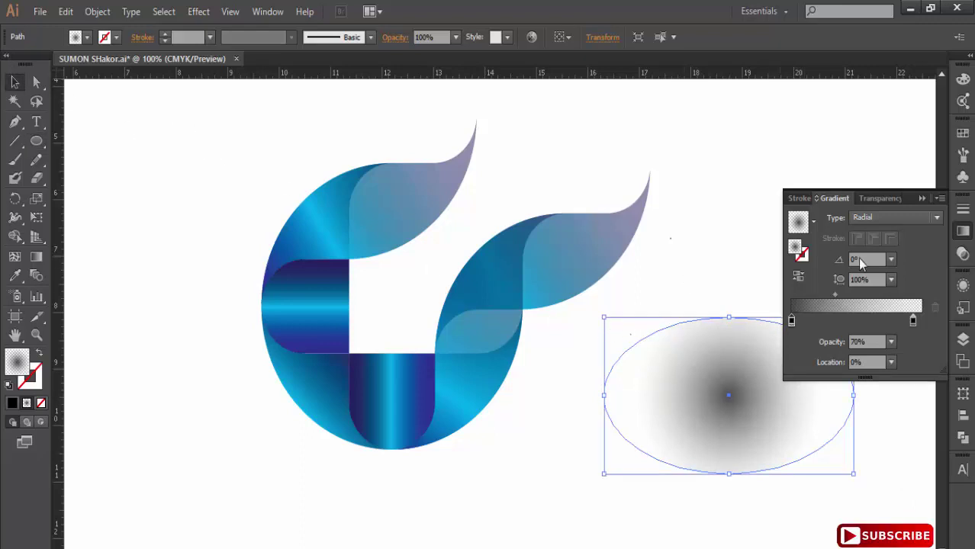
pyautogui.click(921, 198)
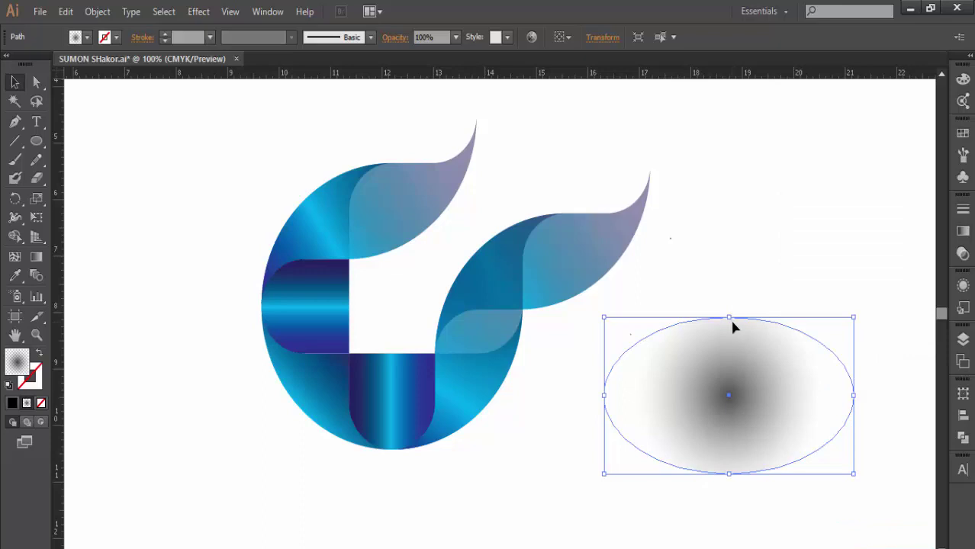
# Step: Squash the ellipse flat and set its gradient's centre stop to 50% opacity
pyautogui.moveTo(730, 318); pyautogui.dragTo(741, 421)
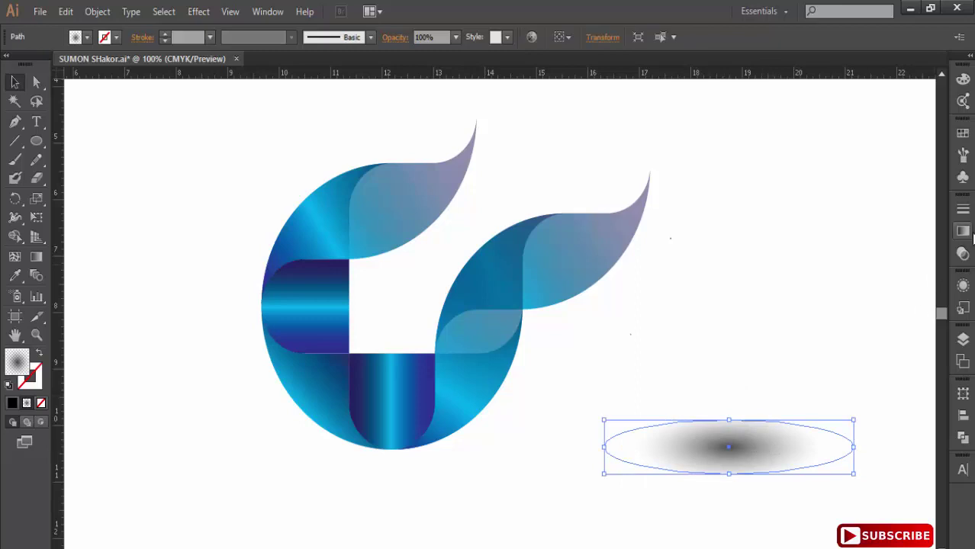
pyautogui.click(964, 232)
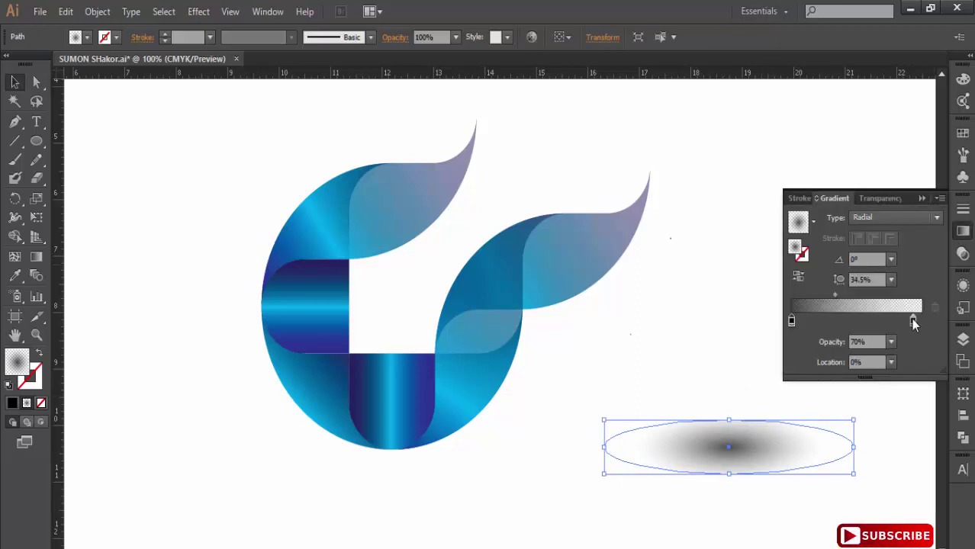
pyautogui.click(913, 321)
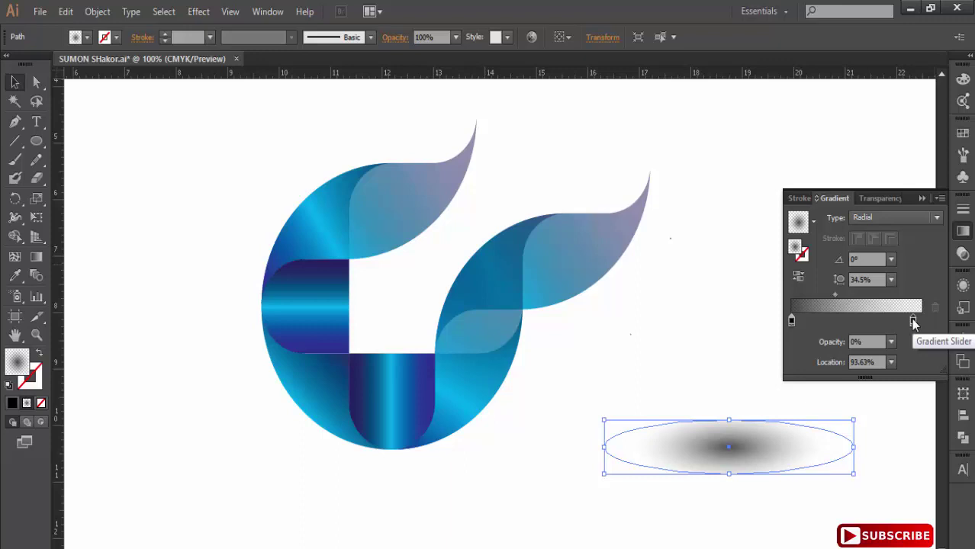
pyautogui.click(792, 321)
pyautogui.doubleClick(792, 321)
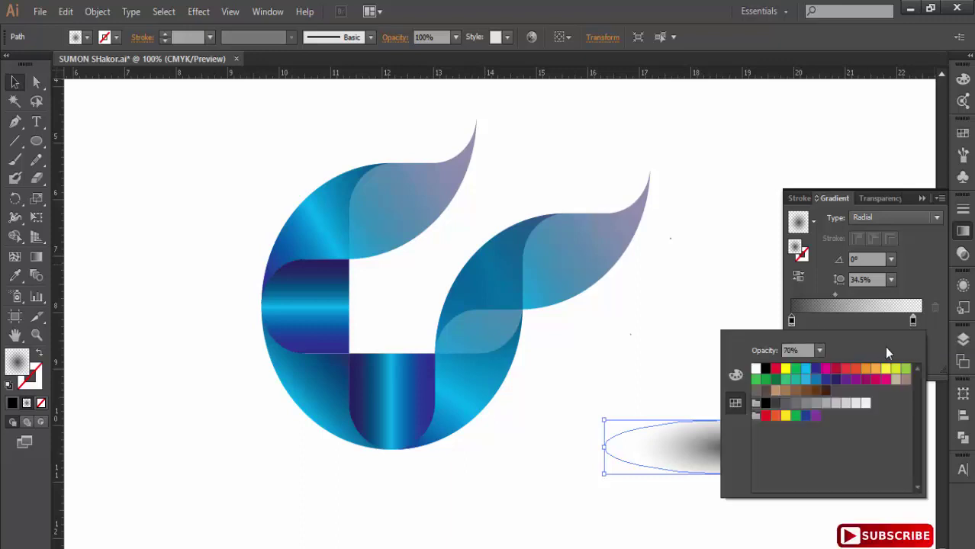
pyautogui.click(820, 350)
pyautogui.click(834, 452)
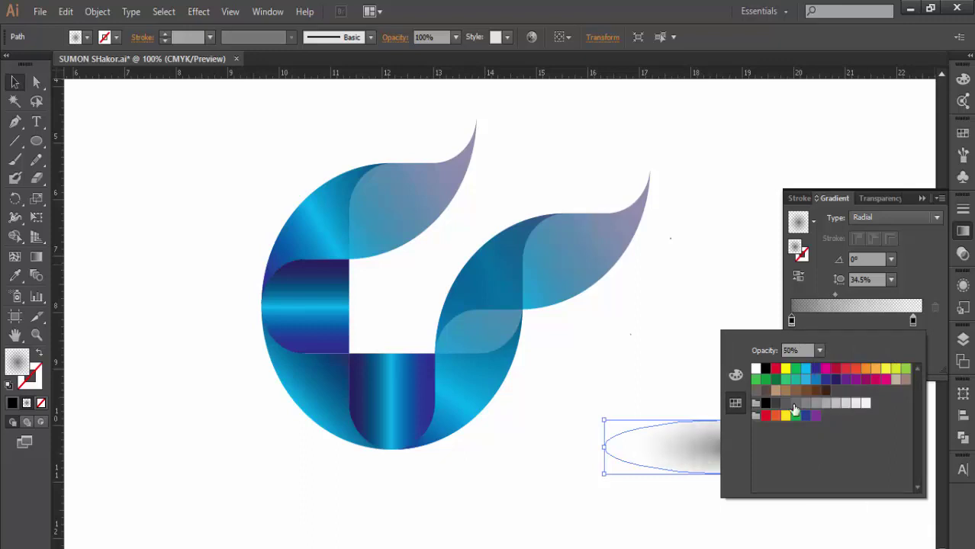
pyautogui.click(637, 327)
pyautogui.click(708, 341)
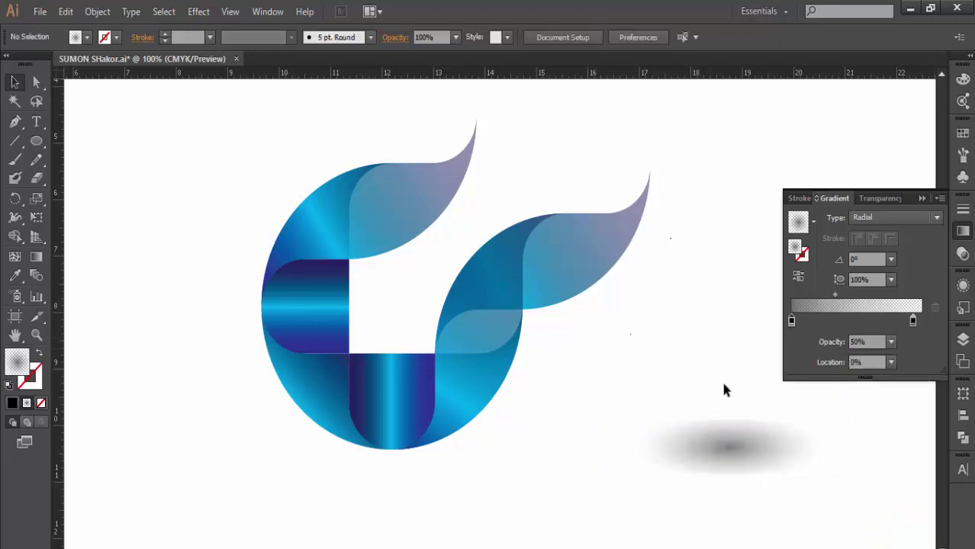
# Step: Set the shadow gradient's aspect ratio to 10% and preview the thin streak
pyautogui.click(759, 448)
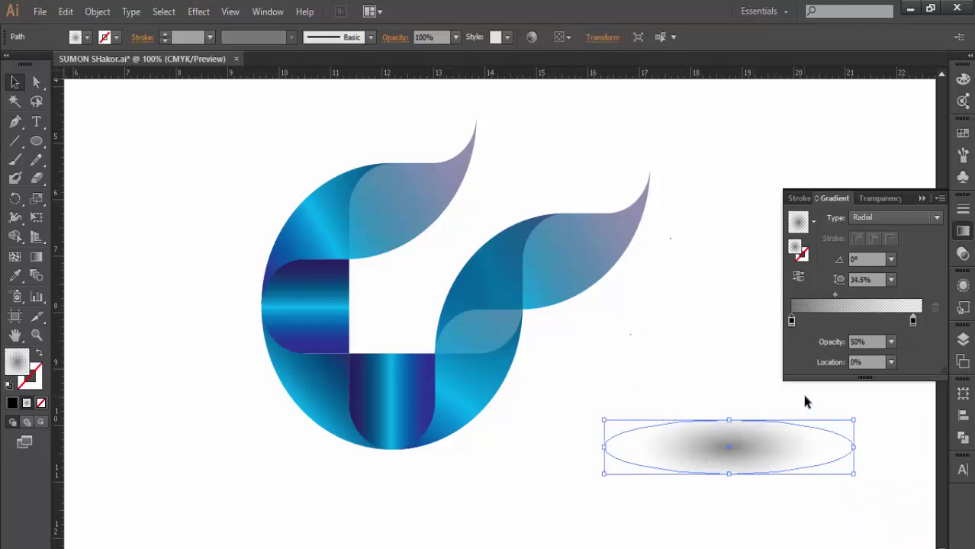
pyautogui.click(890, 279)
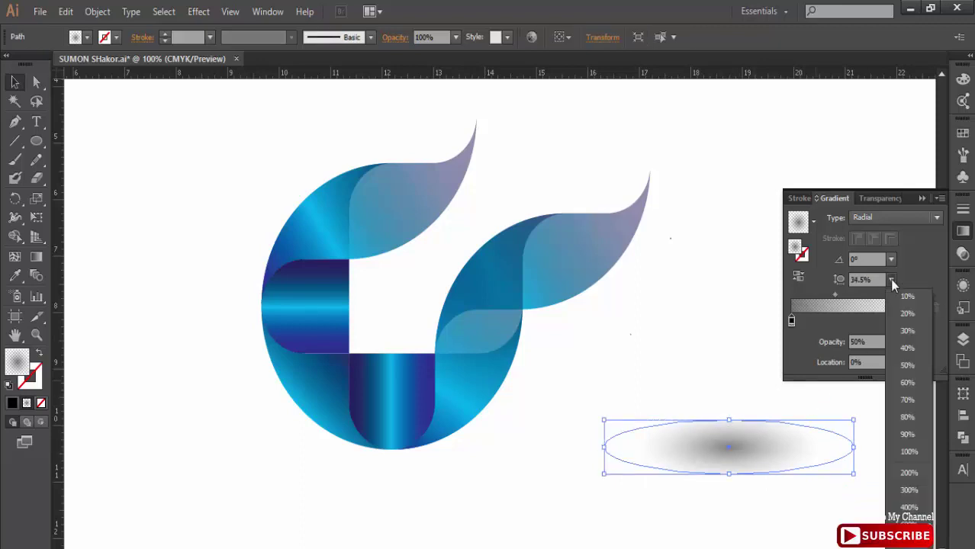
pyautogui.click(916, 301)
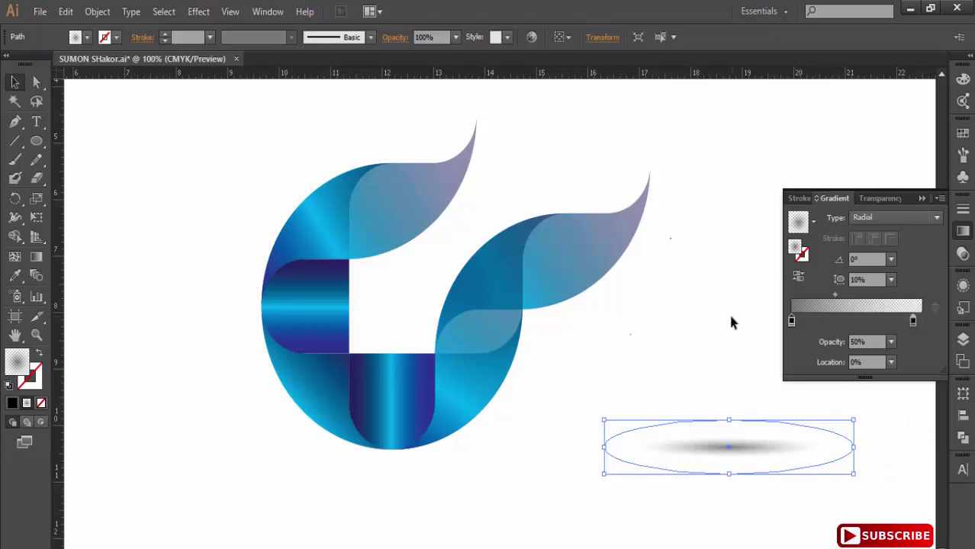
pyautogui.click(709, 321)
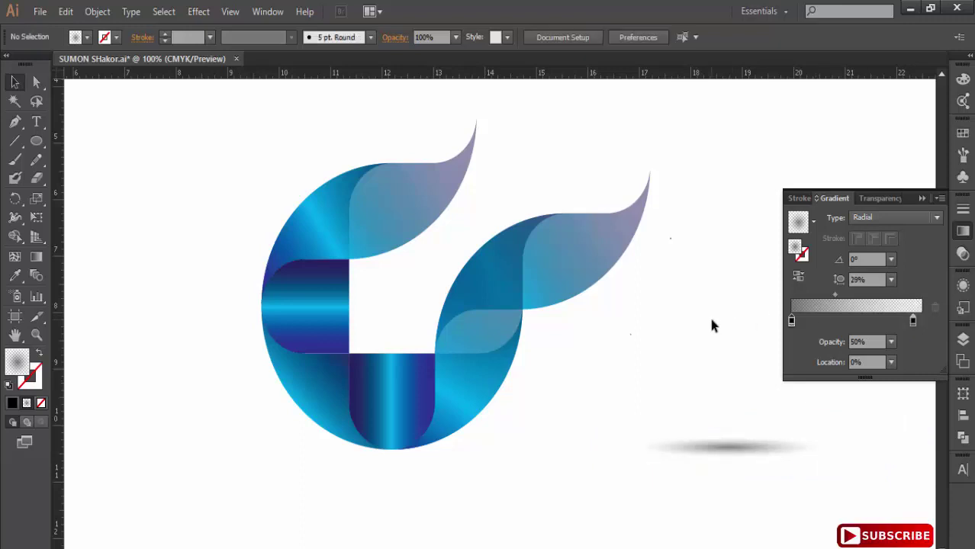
pyautogui.click(751, 451)
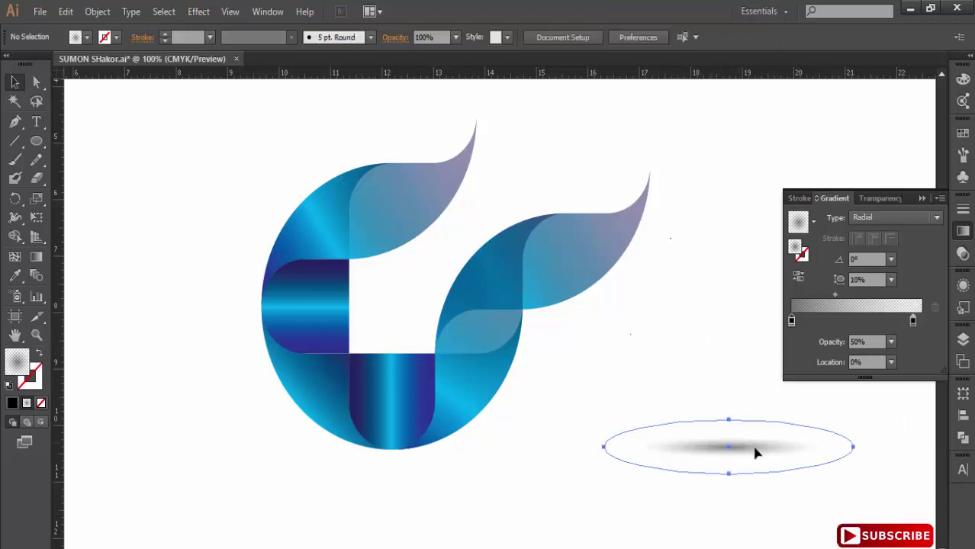
pyautogui.click(920, 200)
# Step: Move the shadow ellipse beneath the logo, enlarge it, and nudge it into position
pyautogui.moveTo(753, 453); pyautogui.dragTo(370, 503)
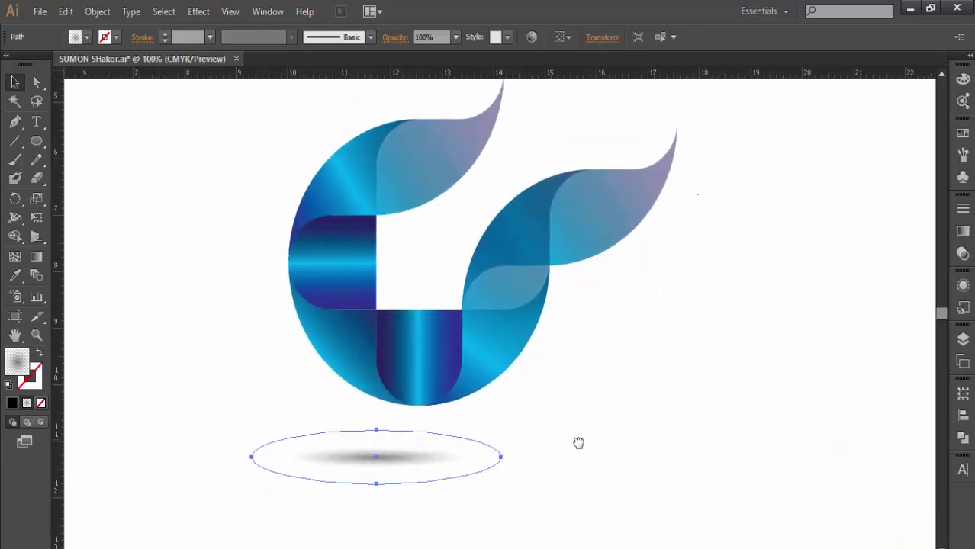
pyautogui.moveTo(612, 399); pyautogui.dragTo(559, 444)
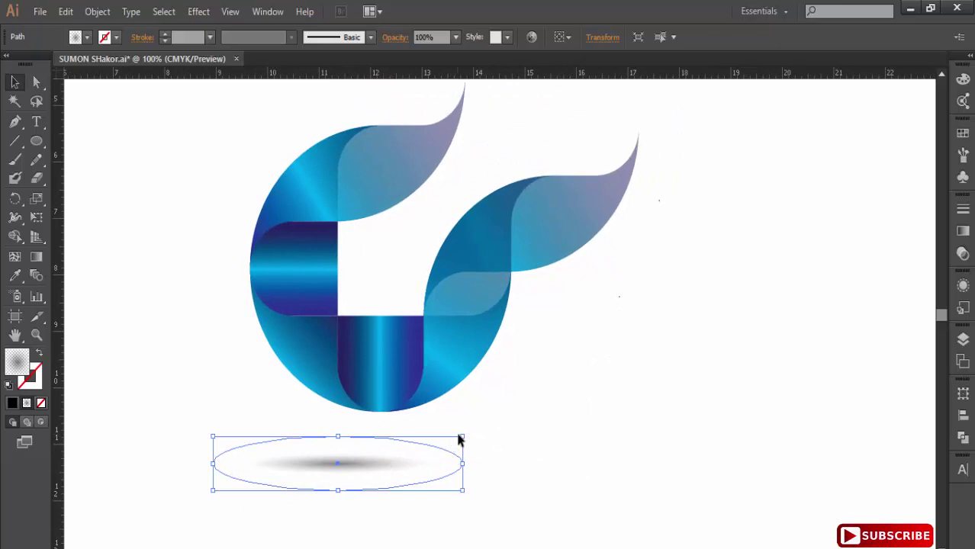
pyautogui.moveTo(466, 436); pyautogui.dragTo(542, 401)
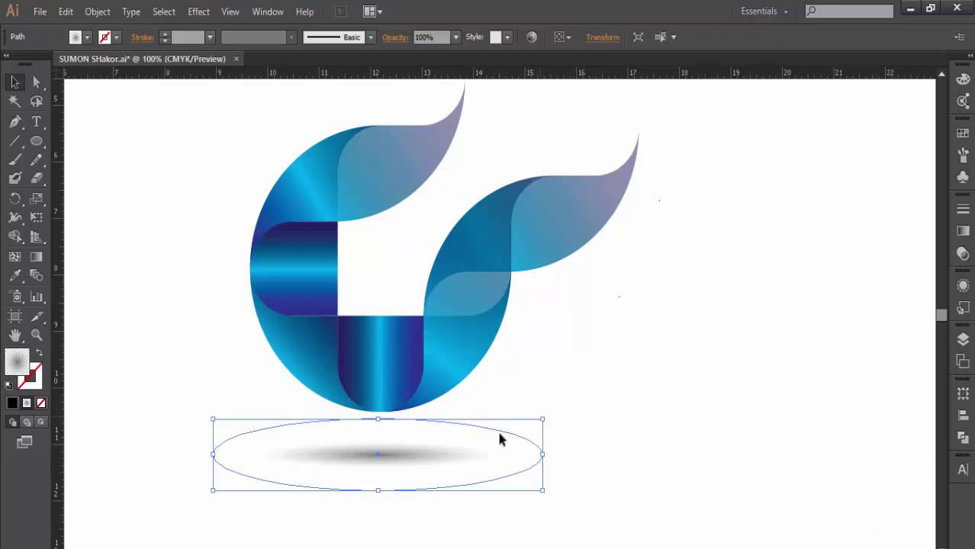
pyautogui.moveTo(418, 451); pyautogui.dragTo(421, 433)
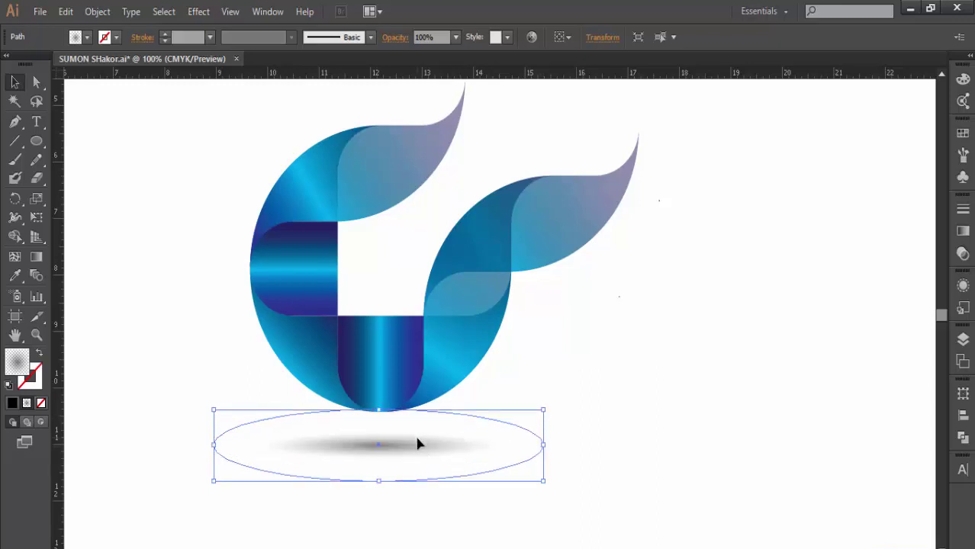
pyautogui.press('Left')
# Step: Darken the shadow ellipse and widen it evenly from its centre
pyautogui.keyDown('alt'); pyautogui.moveTo(421, 433); pyautogui.dragTo(421, 433); pyautogui.keyUp('alt')
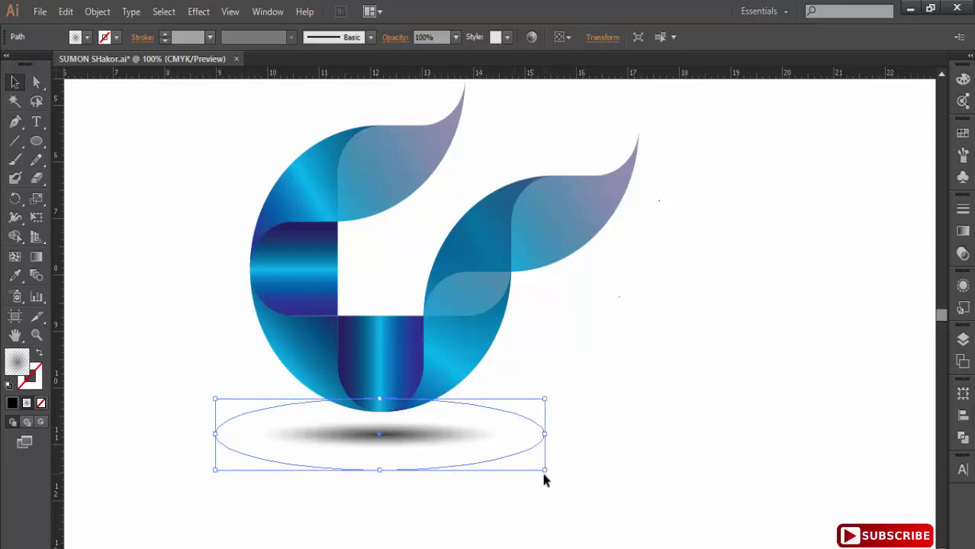
pyautogui.keyDown('alt'); pyautogui.moveTo(544, 471); pyautogui.dragTo(597, 484); pyautogui.keyUp('alt')
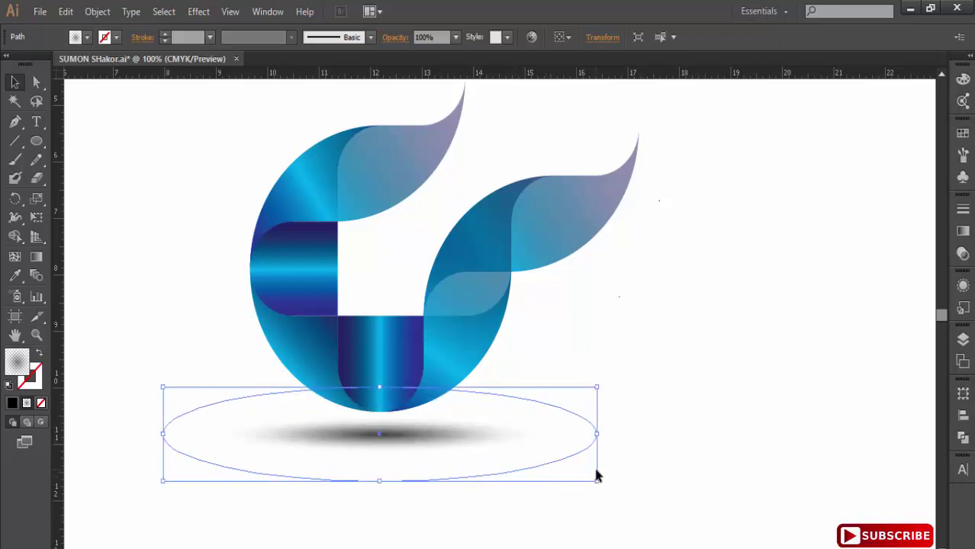
pyautogui.keyDown('alt'); pyautogui.moveTo(601, 485); pyautogui.dragTo(615, 490); pyautogui.keyUp('alt')
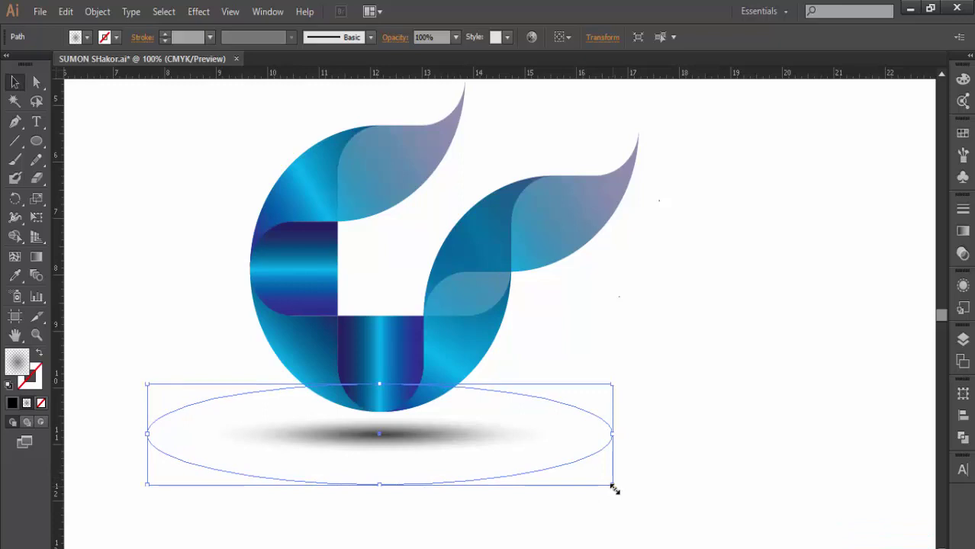
pyautogui.keyDown('alt'); pyautogui.moveTo(613, 485); pyautogui.dragTo(631, 489); pyautogui.keyUp('alt')
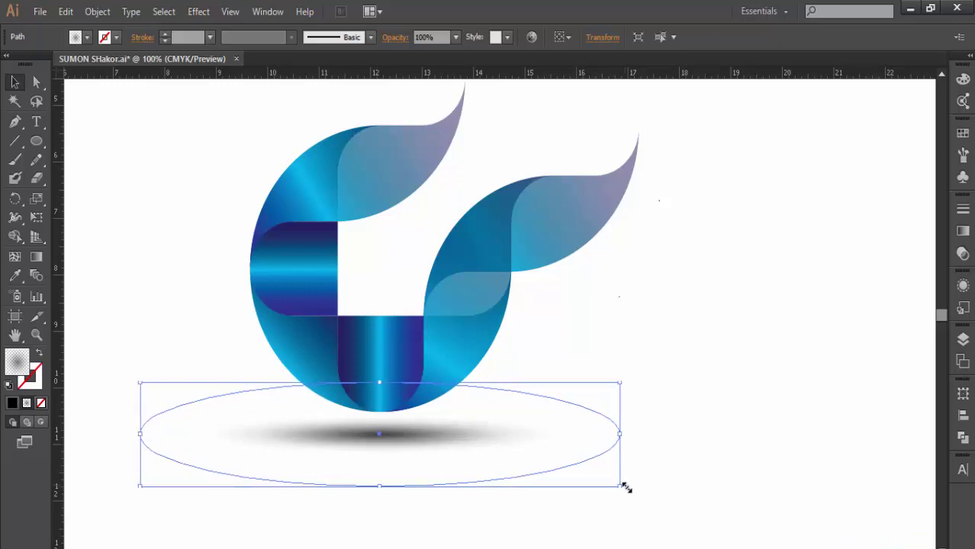